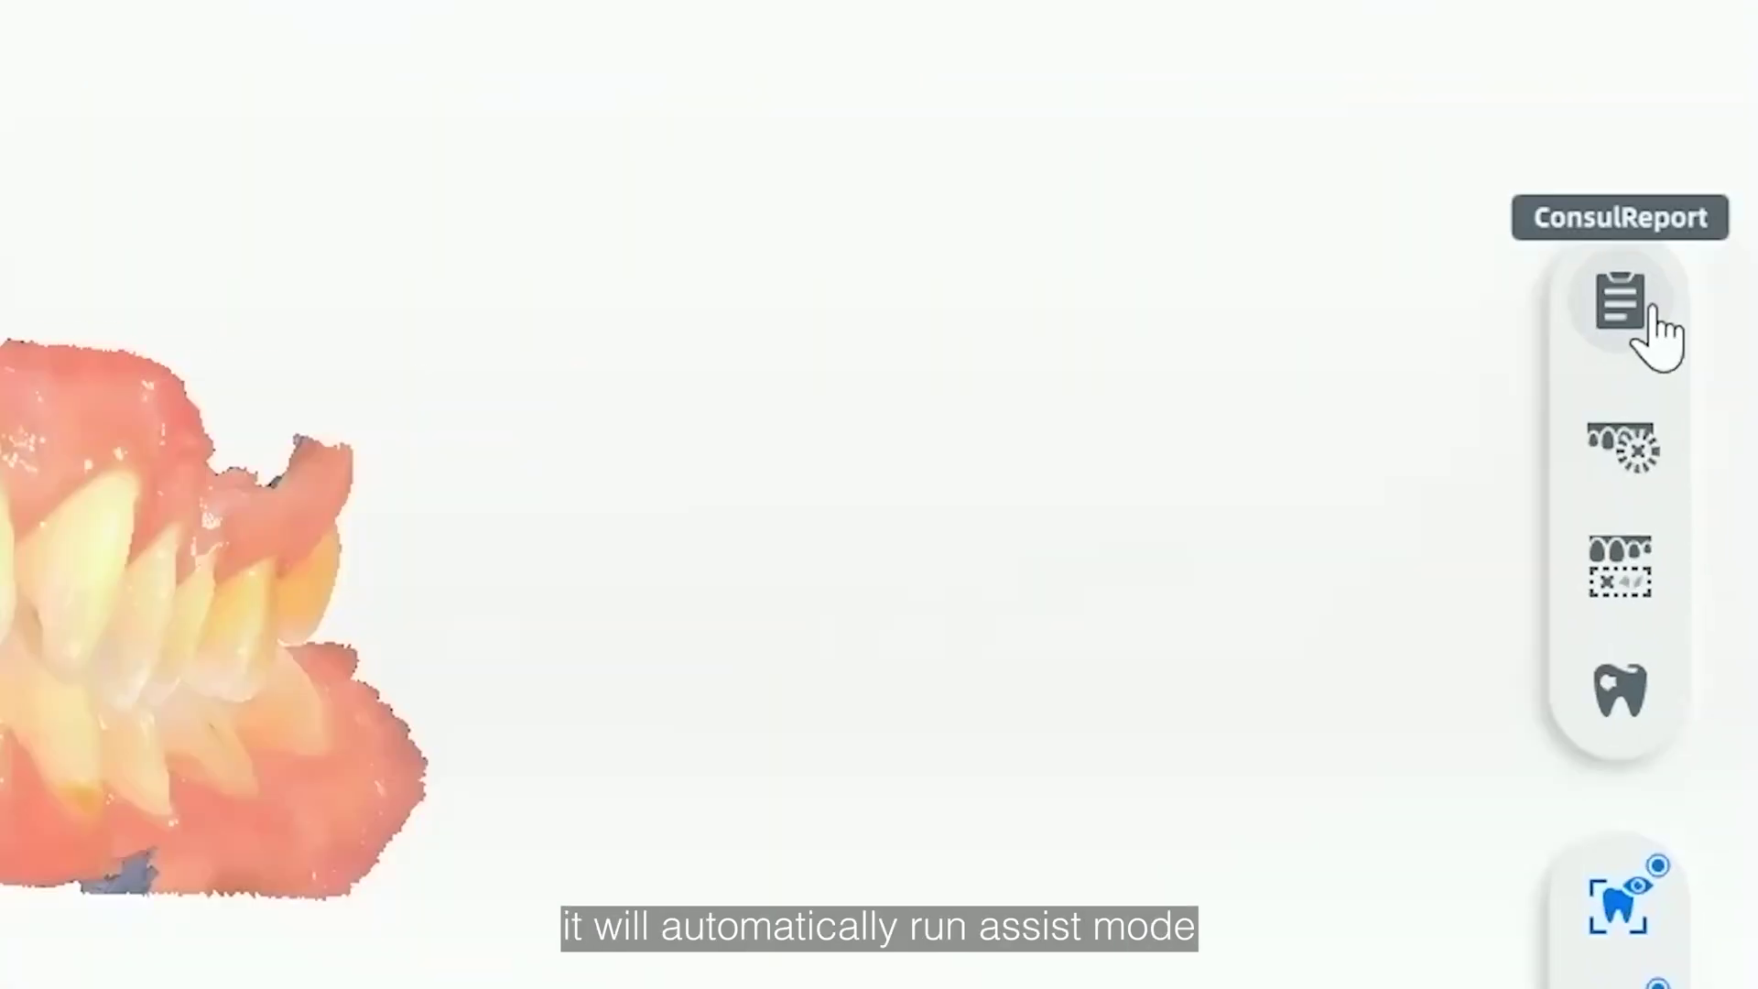
Step: Create an adult ConsulReport with assist mode and the General Basic template, and mark the first image's symptom as crowding
{"action": "left_click", "coordinate": [1711, 405]}
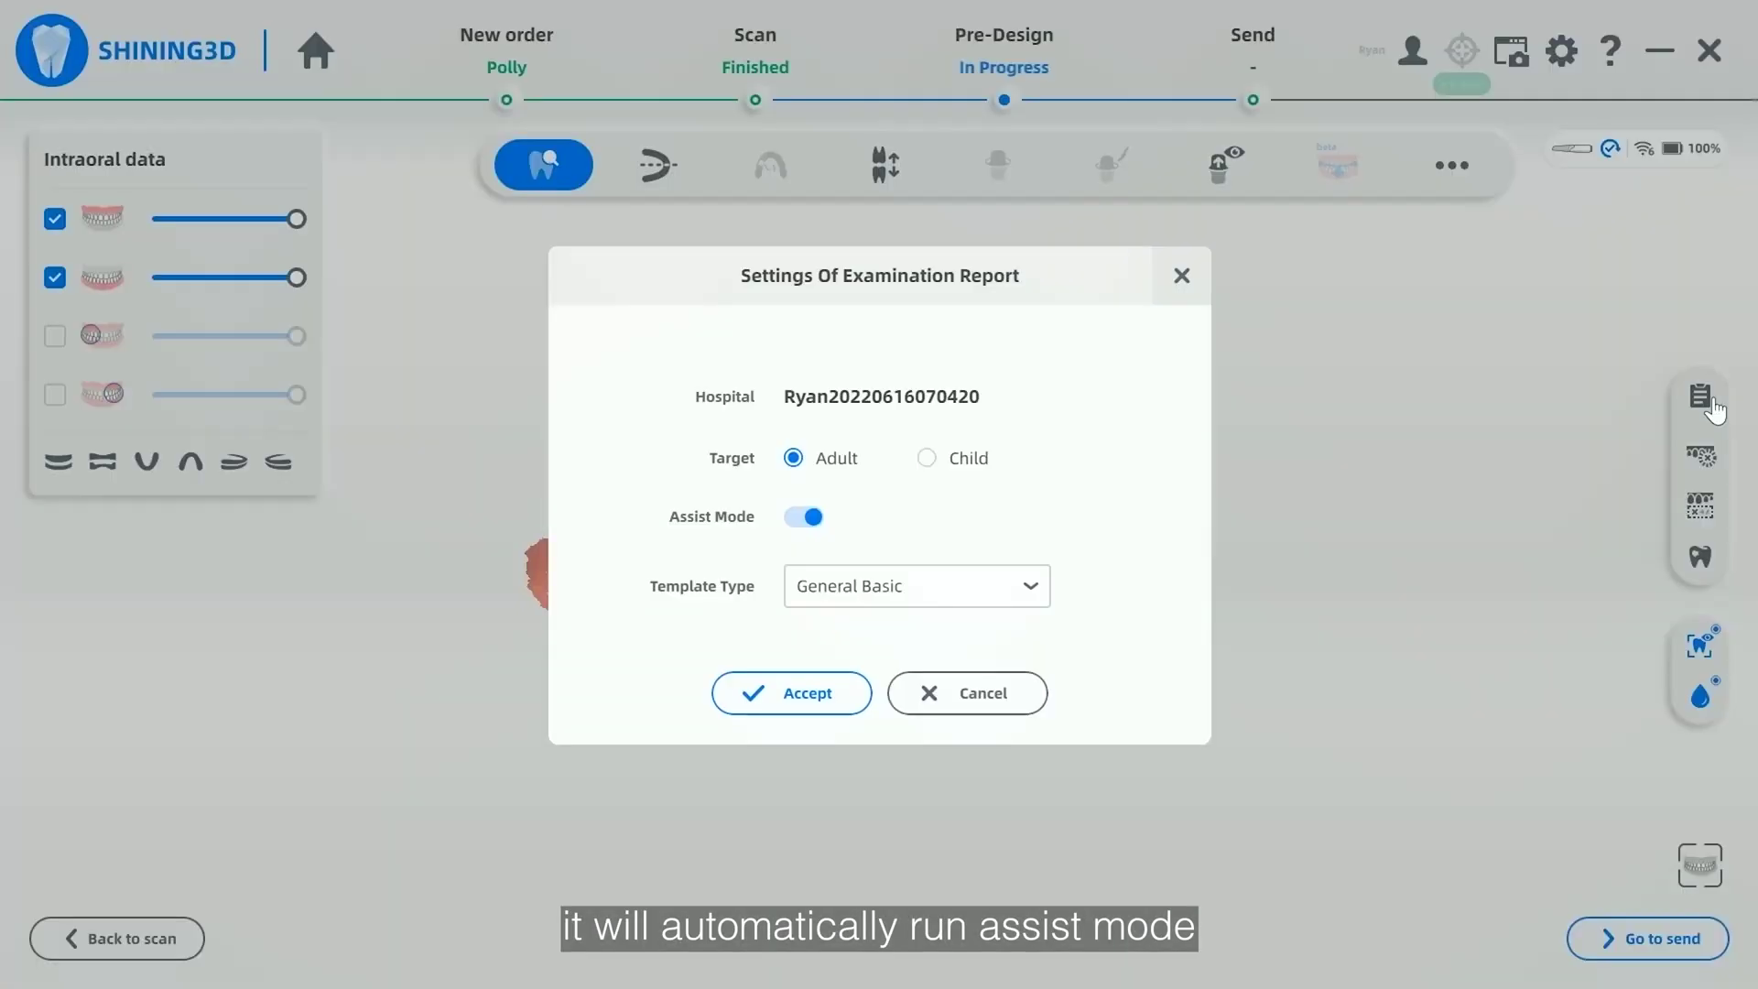
{"action": "left_click", "coordinate": [864, 693]}
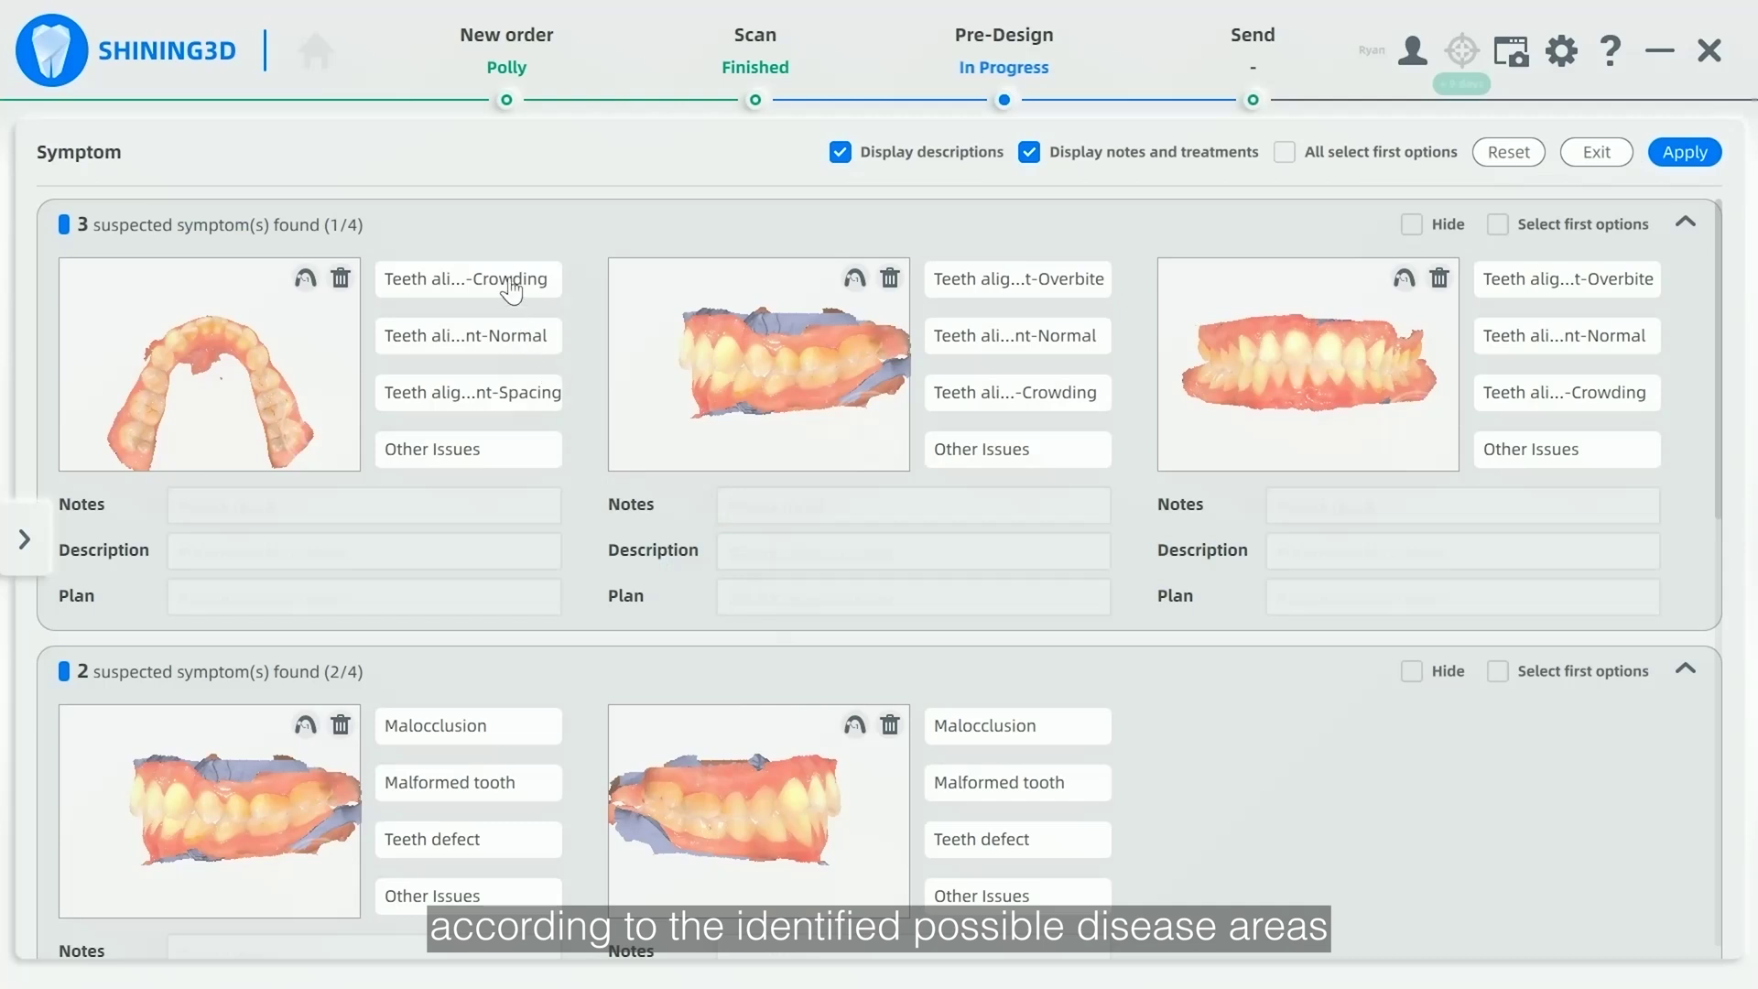
{"action": "left_click", "coordinate": [511, 289]}
Step: Browse the other issues available for the second suspected symptom image, including the periodontitis types
{"action": "left_click", "coordinate": [973, 463]}
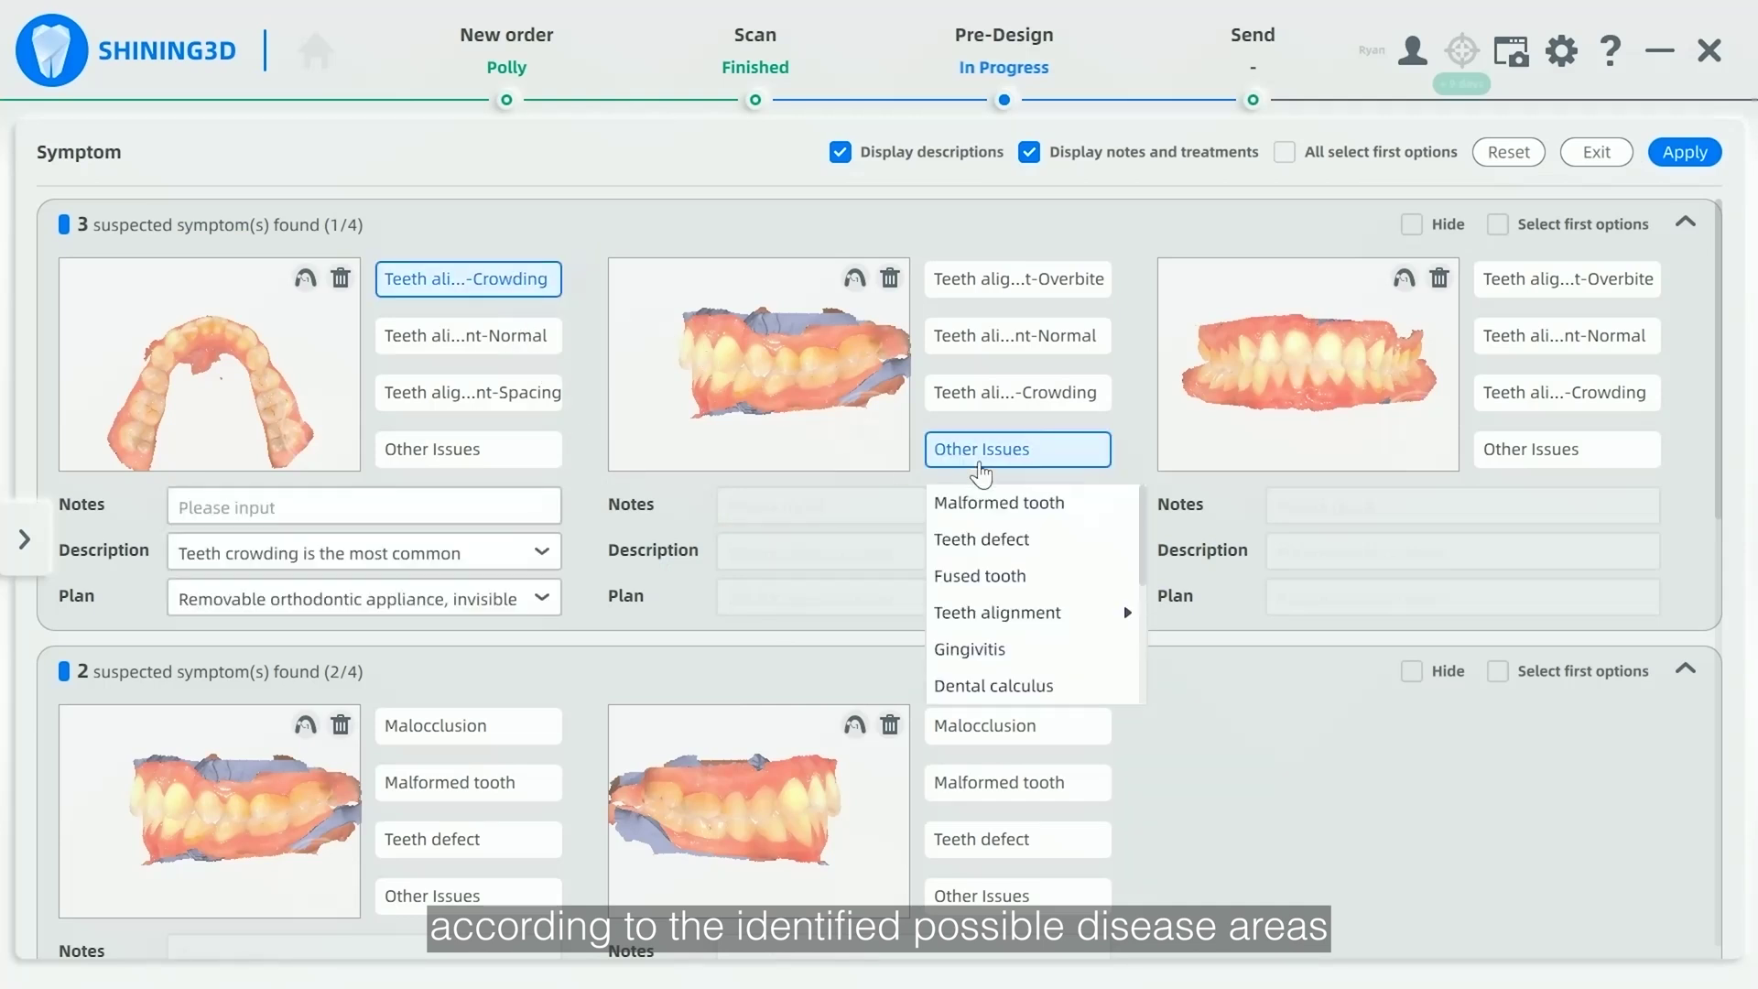
{"action": "mouse_move", "coordinate": [1062, 619]}
{"action": "scroll", "coordinate": [1059, 606], "scroll_direction": "down", "scroll_amount": 3}
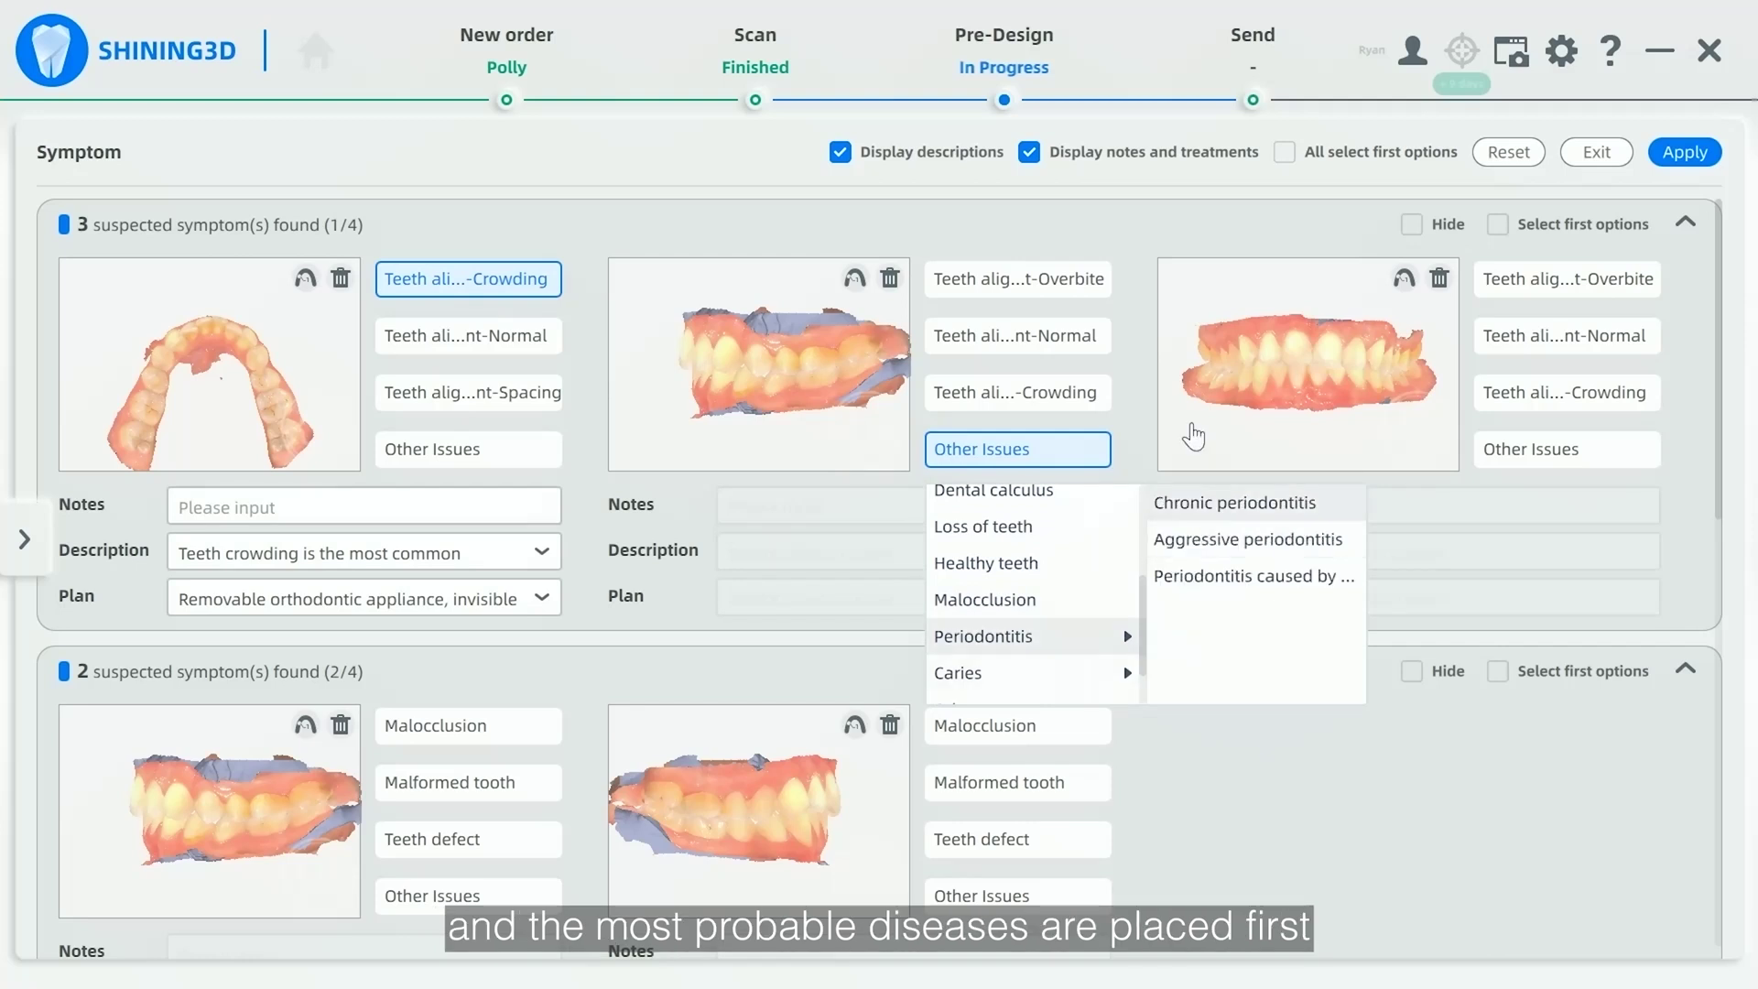
{"action": "left_click", "coordinate": [1223, 203]}
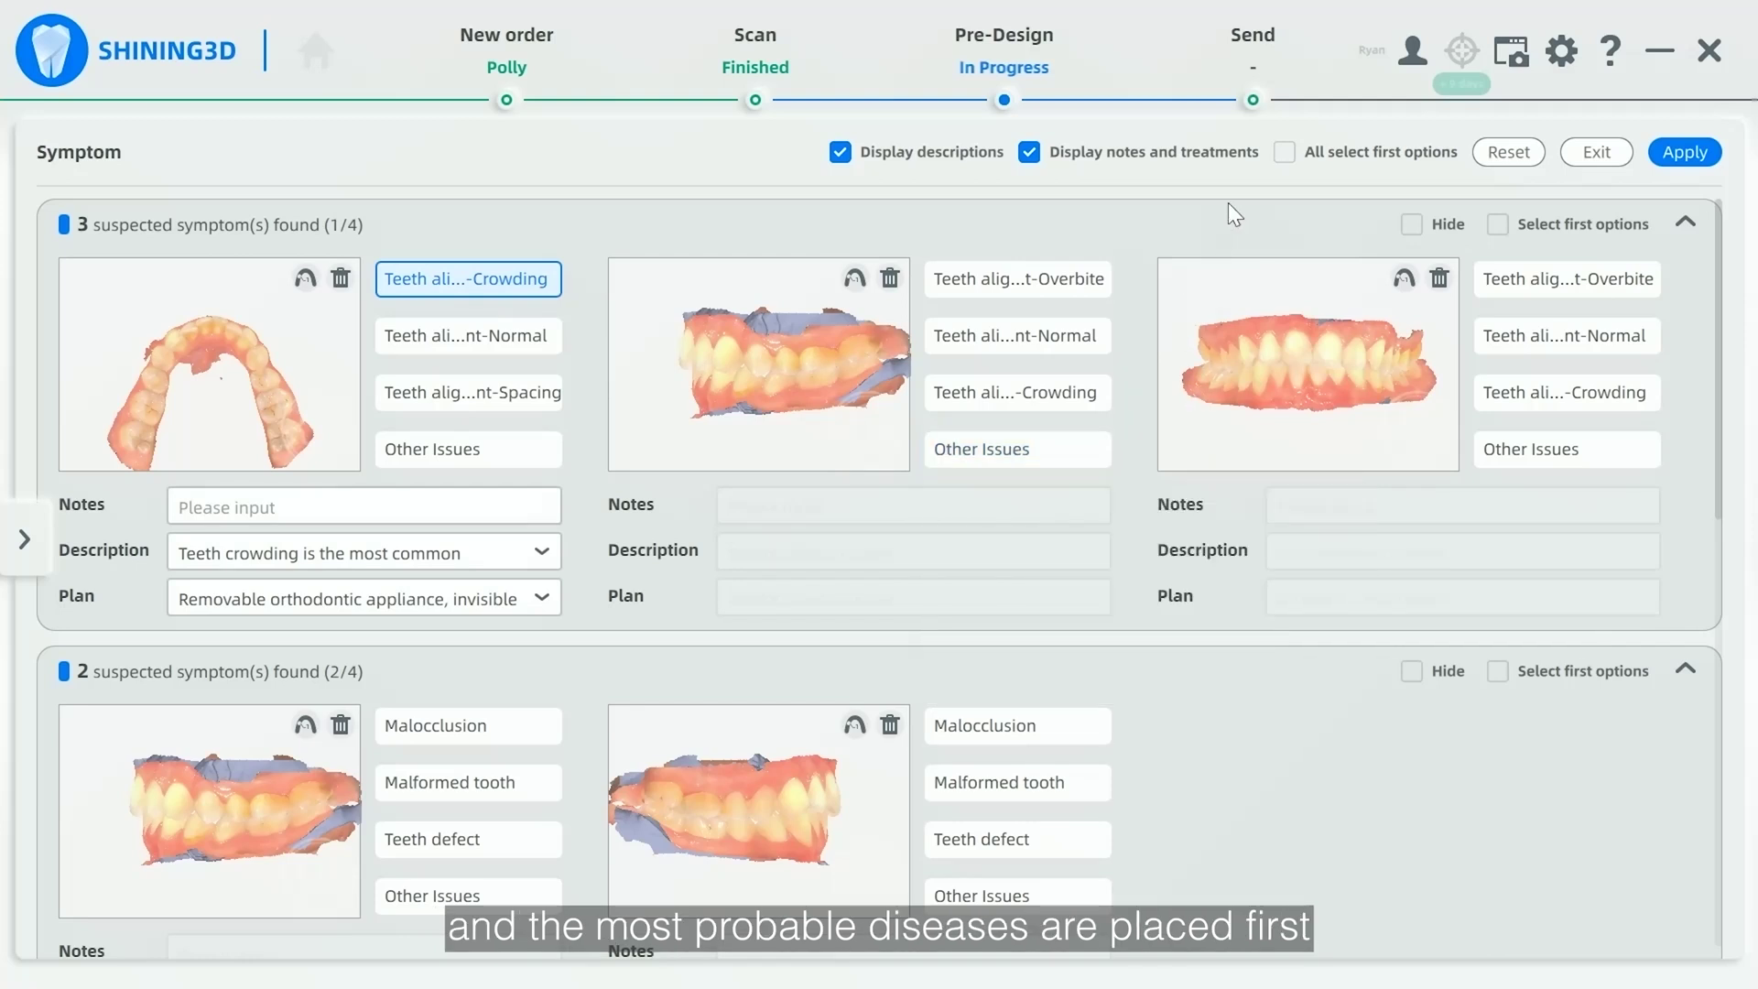
Step: Select the first option for all suspected symptoms, expand the second image's overbite description, and apply the selections to the report
{"action": "left_click", "coordinate": [1285, 151]}
{"action": "left_click", "coordinate": [729, 553]}
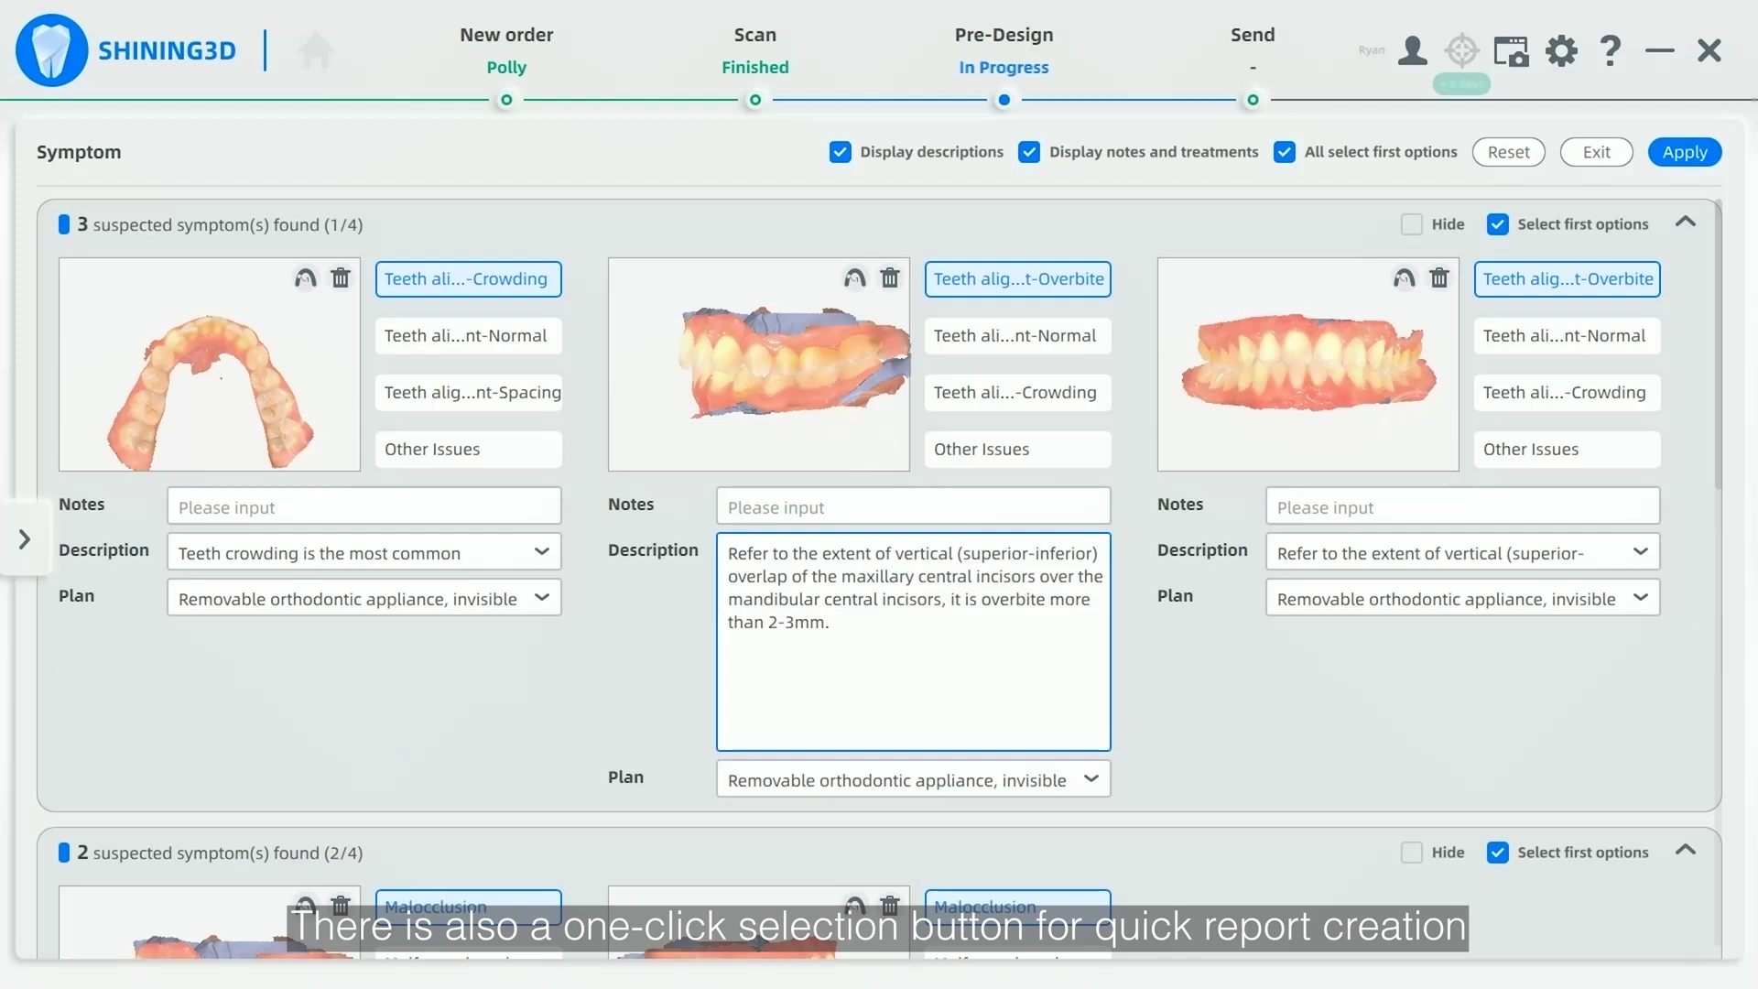
{"action": "left_click", "coordinate": [1686, 152]}
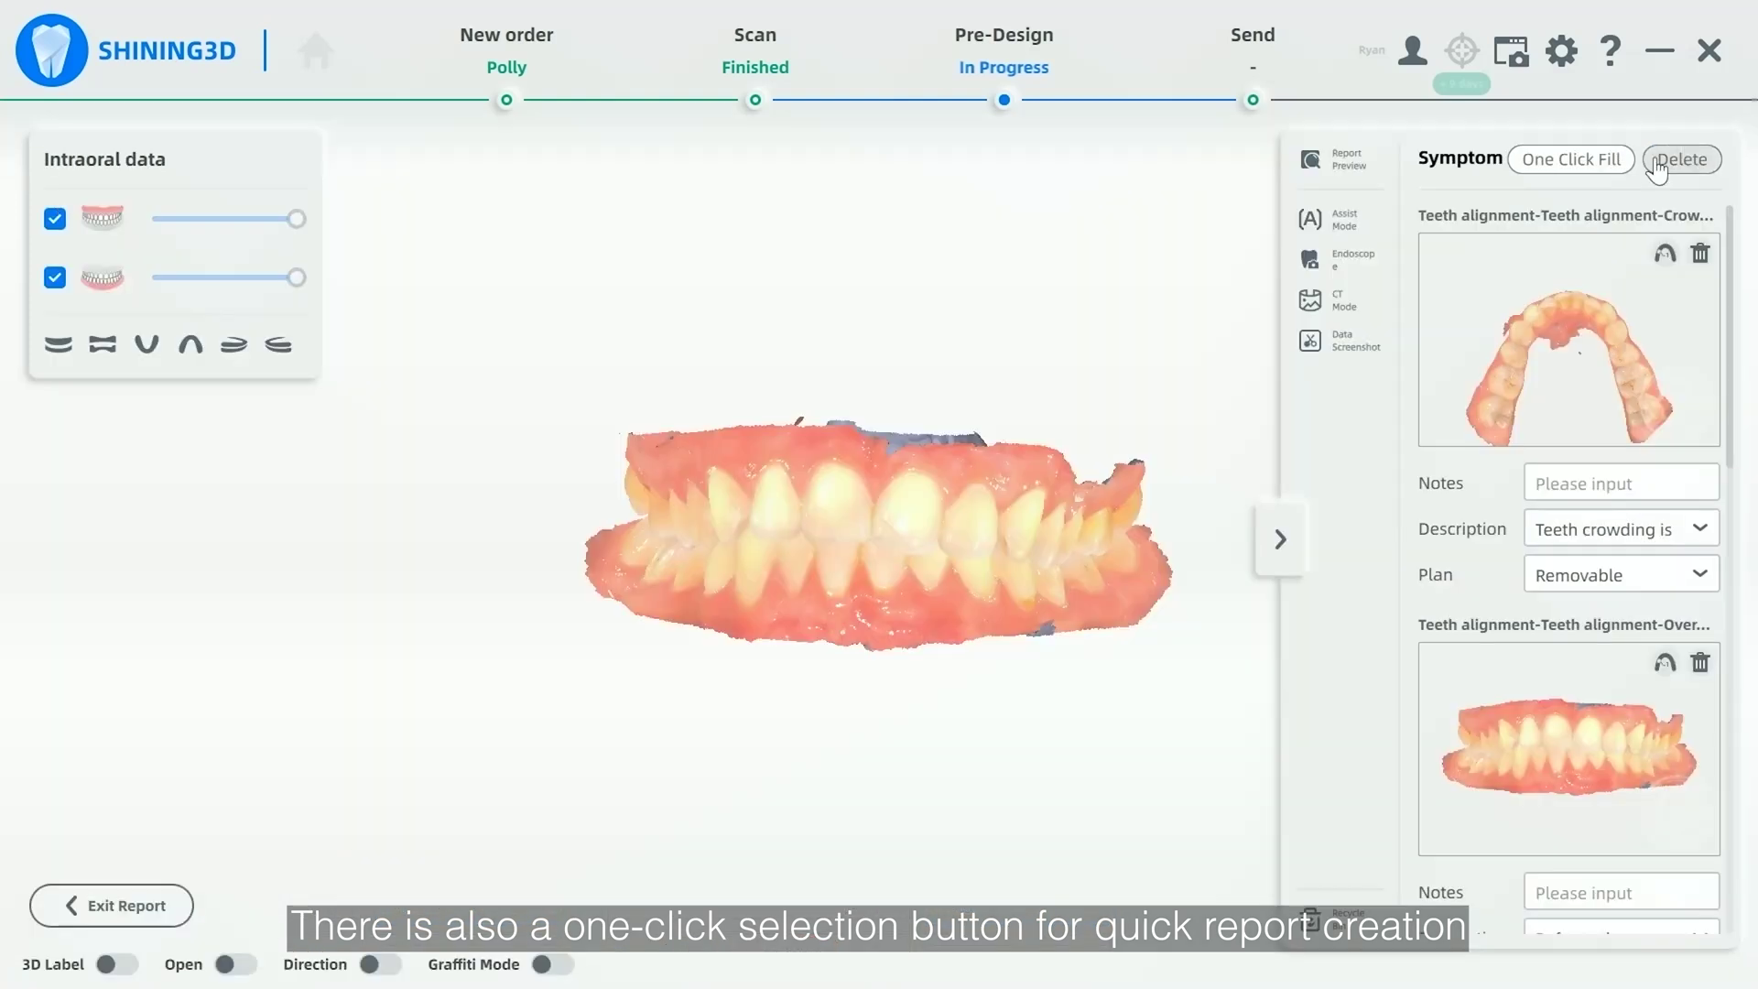
Step: Review the marked symptom screenshots in the report and show the 3D labels on the opened jaw model
{"action": "scroll", "coordinate": [1484, 495], "scroll_direction": "down", "scroll_amount": 10}
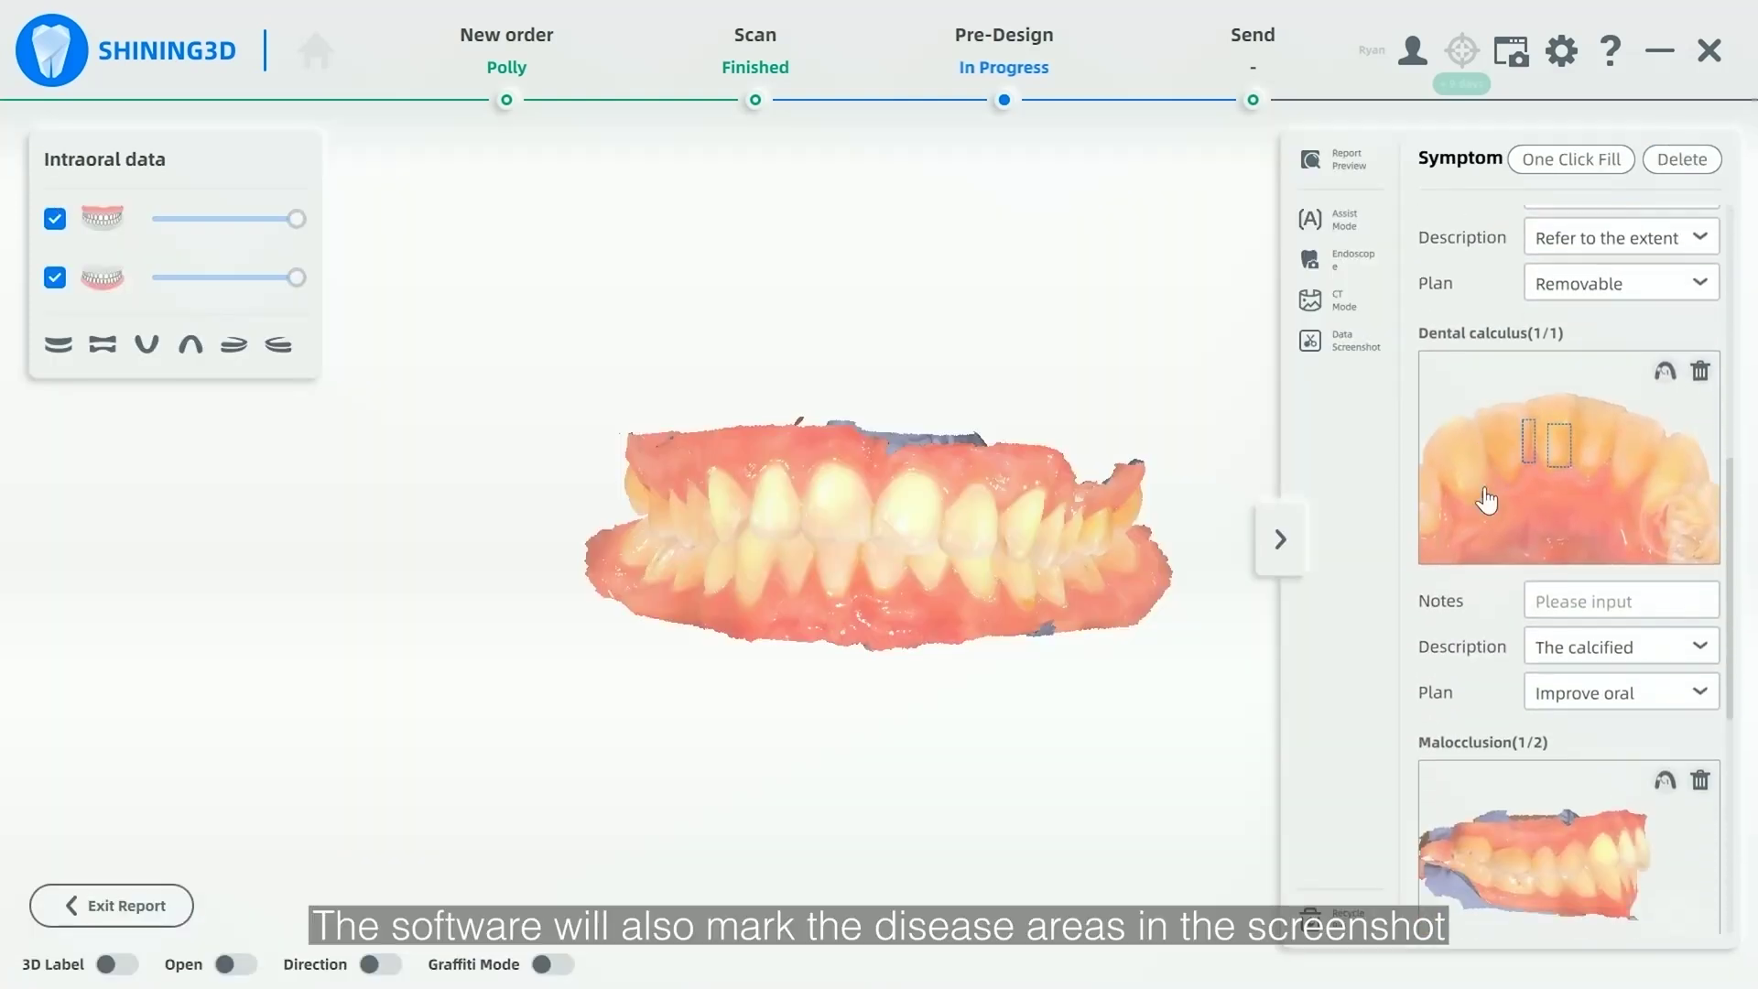
{"action": "scroll", "coordinate": [1485, 494], "scroll_direction": "down", "scroll_amount": 5}
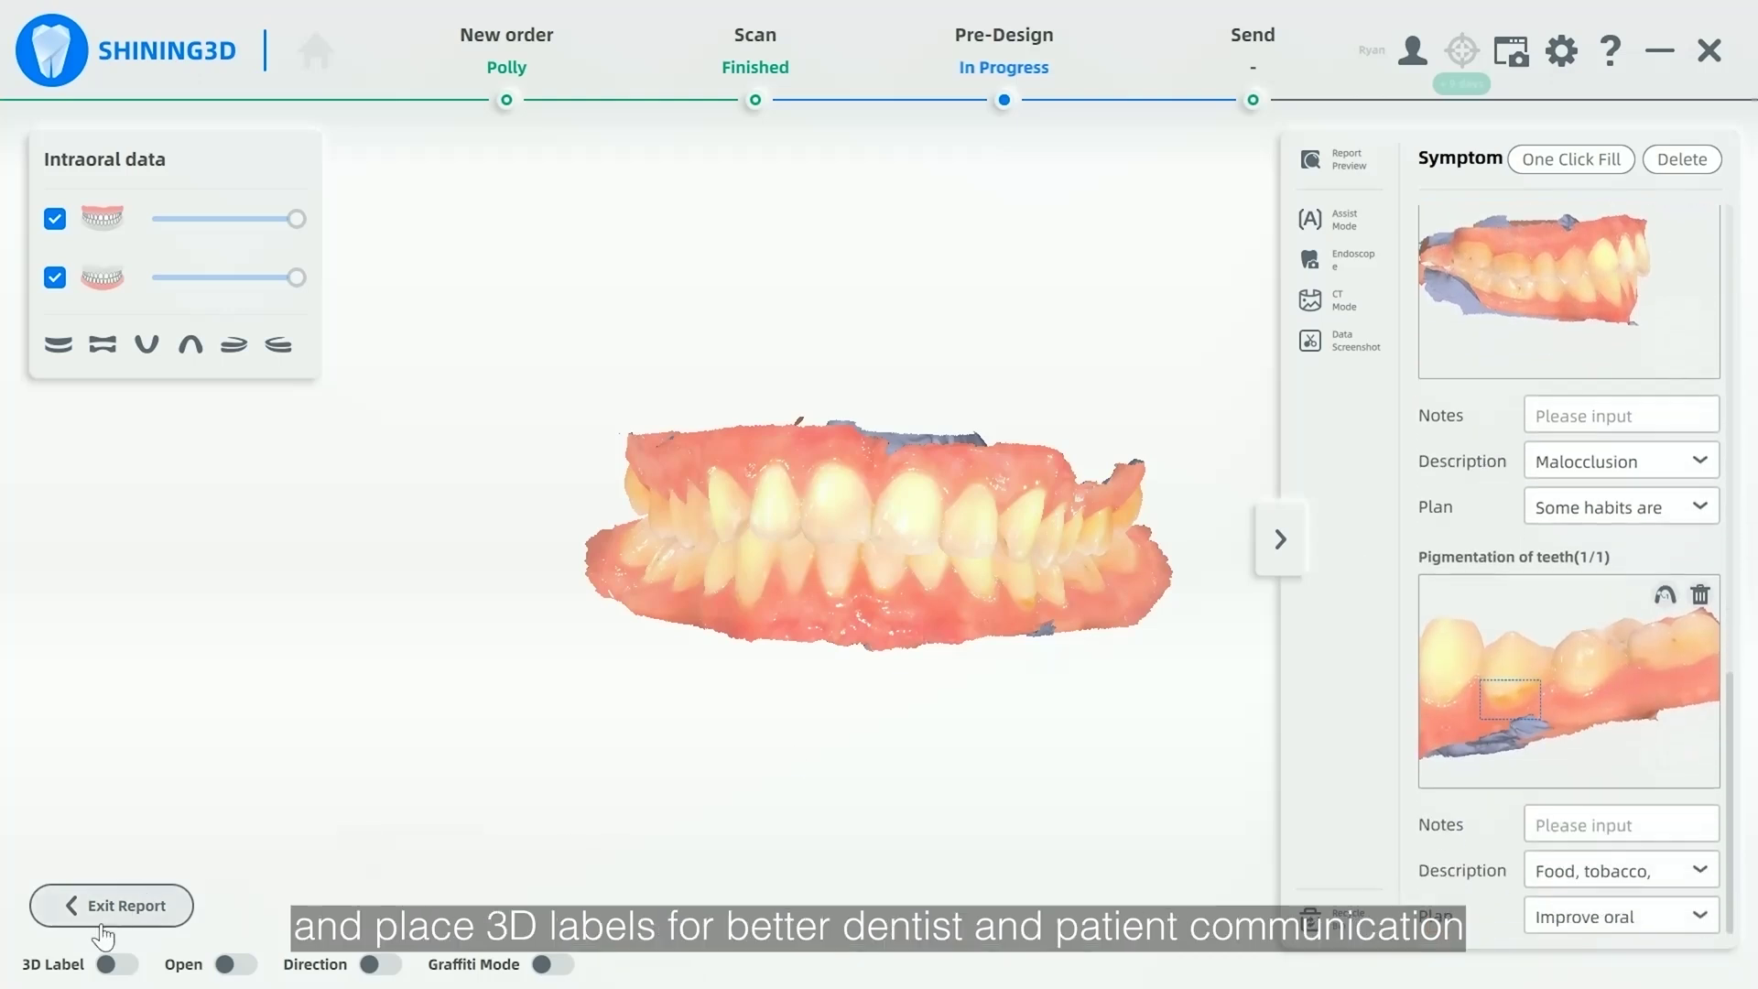
{"action": "left_click", "coordinate": [112, 965]}
{"action": "middle_click_drag", "start_coordinate": [932, 636], "coordinate": [803, 526]}
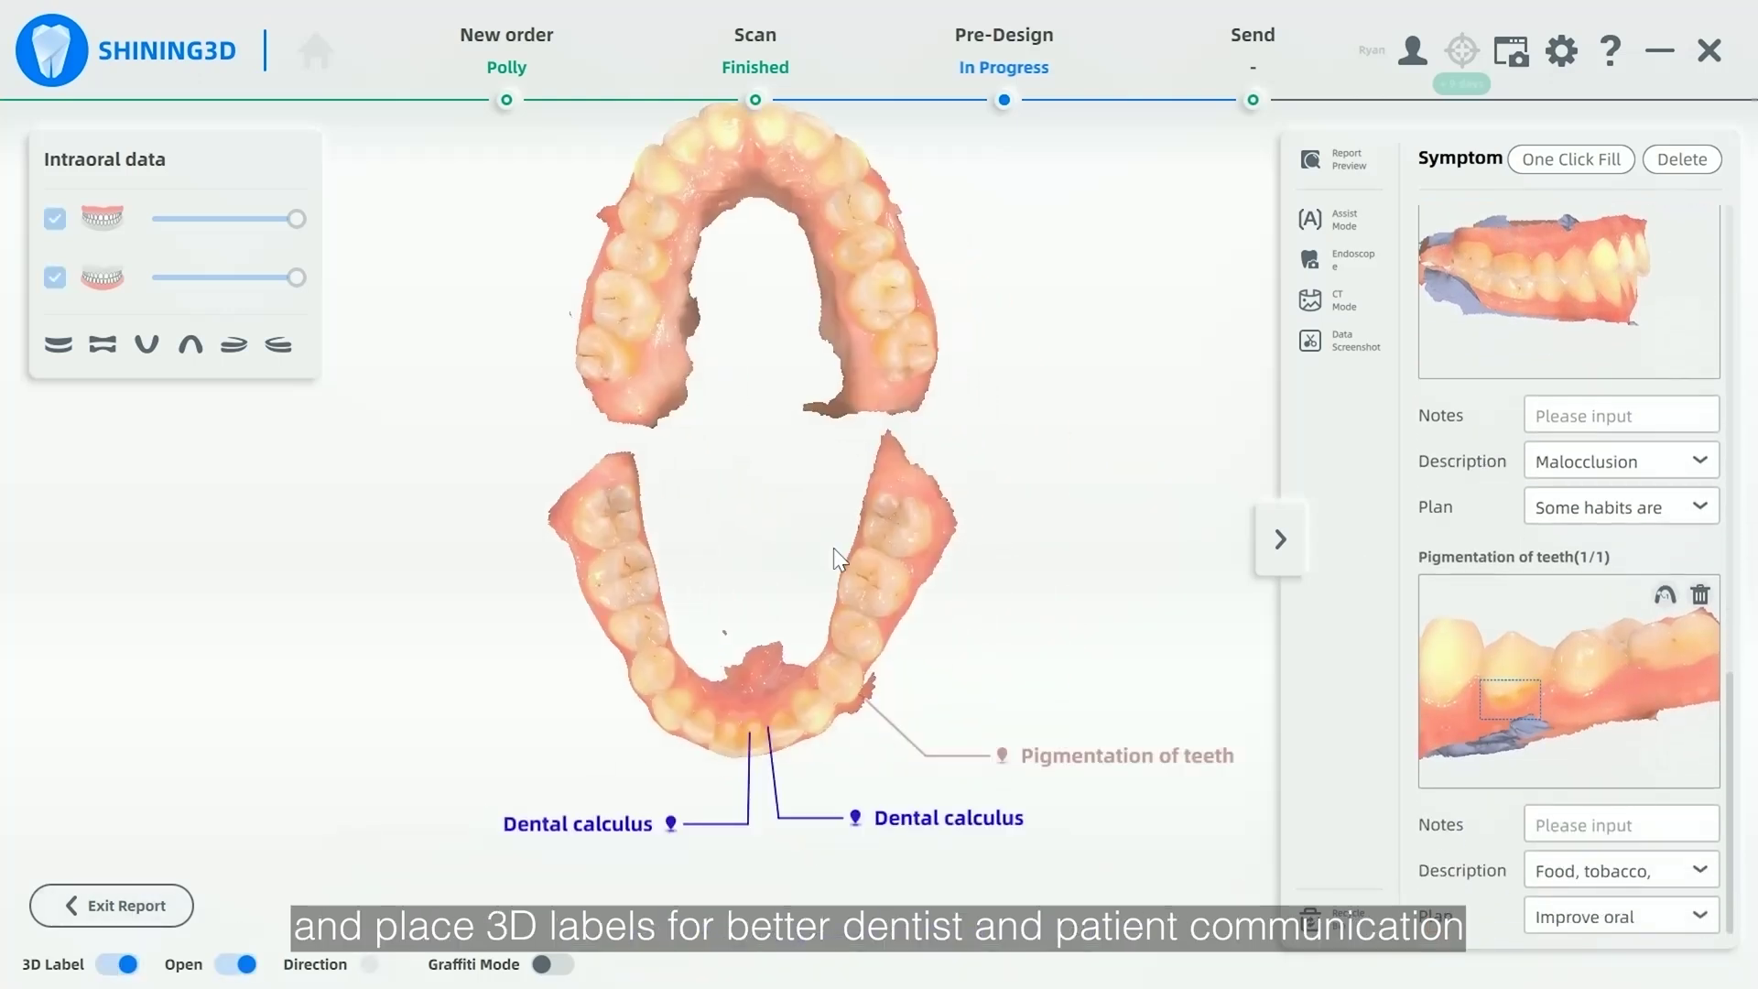
Step: Preview the oral health report and read through its base info, scanning data, symptoms and solutions
{"action": "left_click", "coordinate": [1314, 162]}
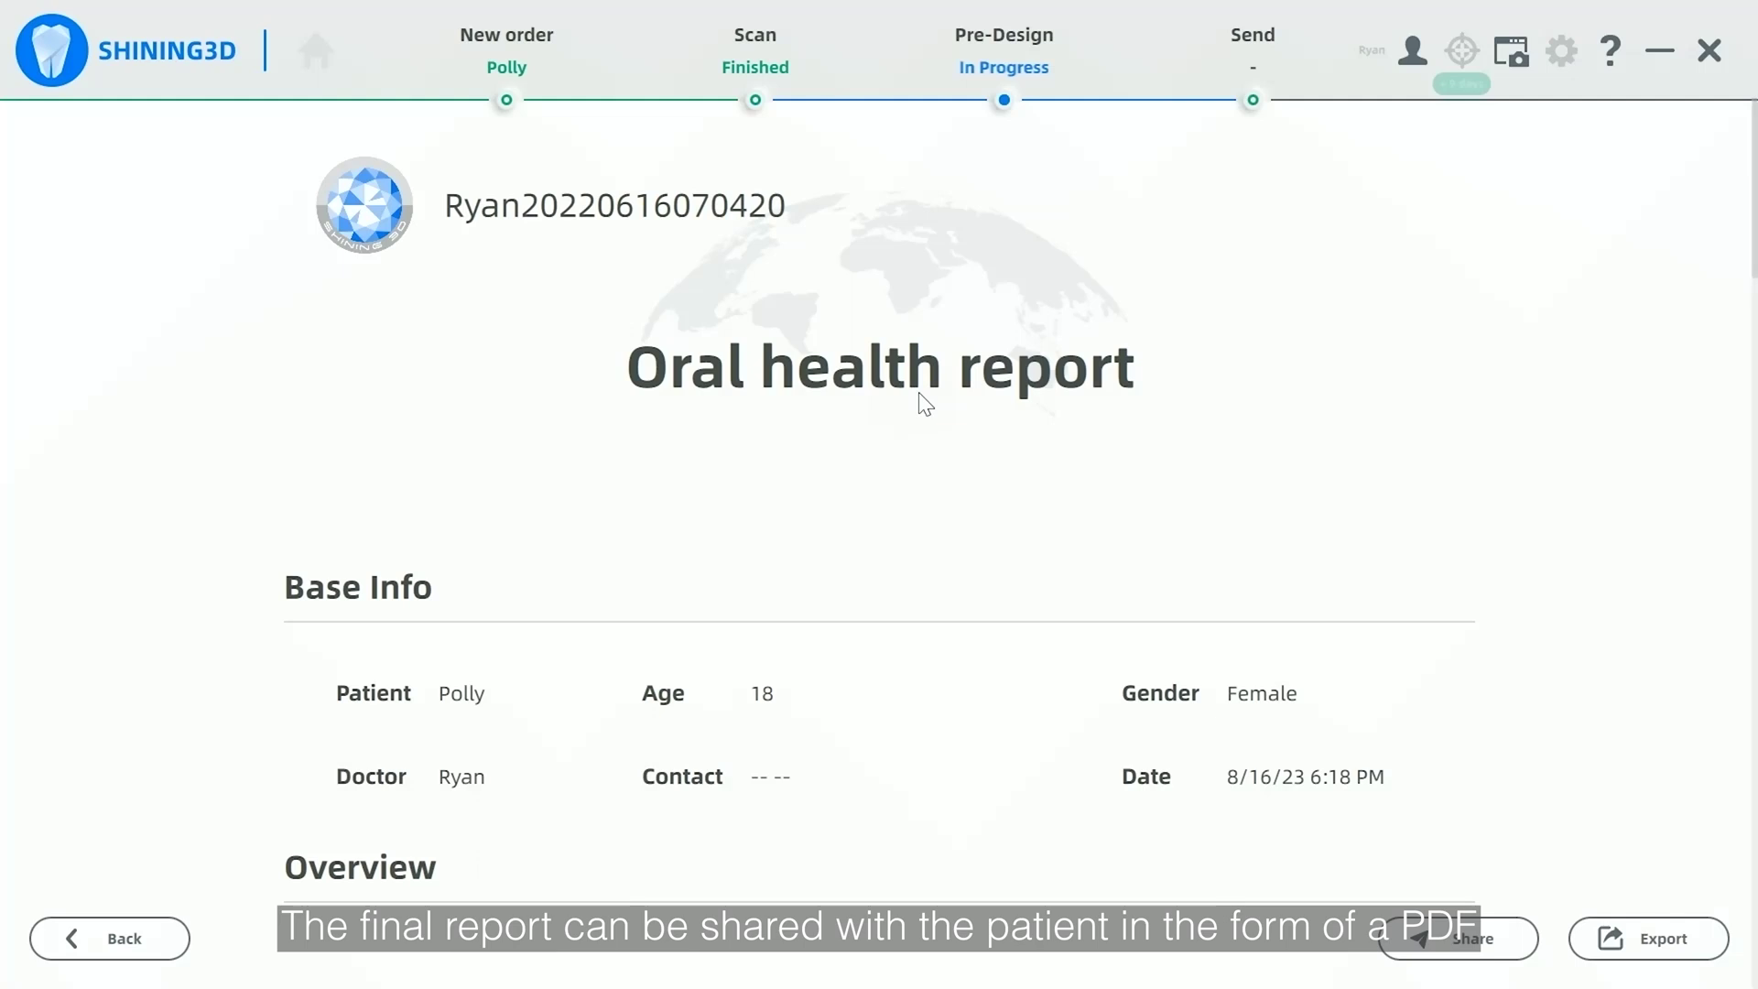
{"action": "scroll", "coordinate": [923, 401], "scroll_direction": "down", "scroll_amount": 10}
{"action": "scroll", "coordinate": [929, 413], "scroll_direction": "down", "scroll_amount": 15}
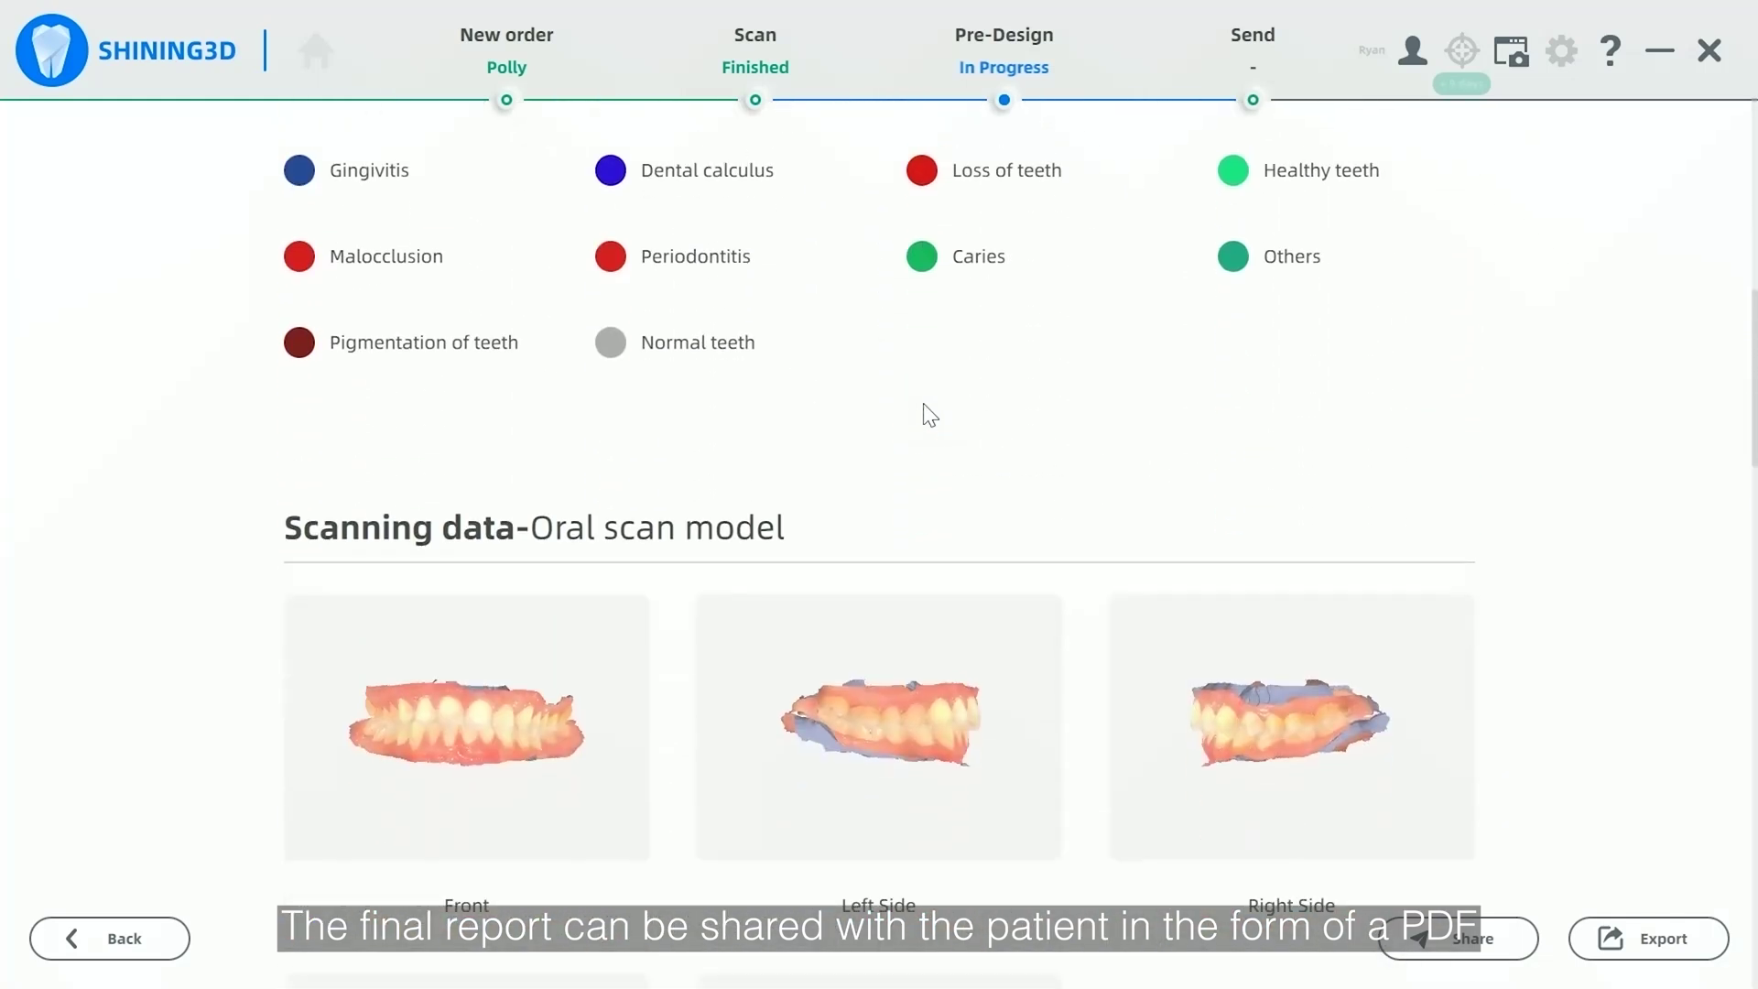
{"action": "scroll", "coordinate": [924, 408], "scroll_direction": "down", "scroll_amount": 20}
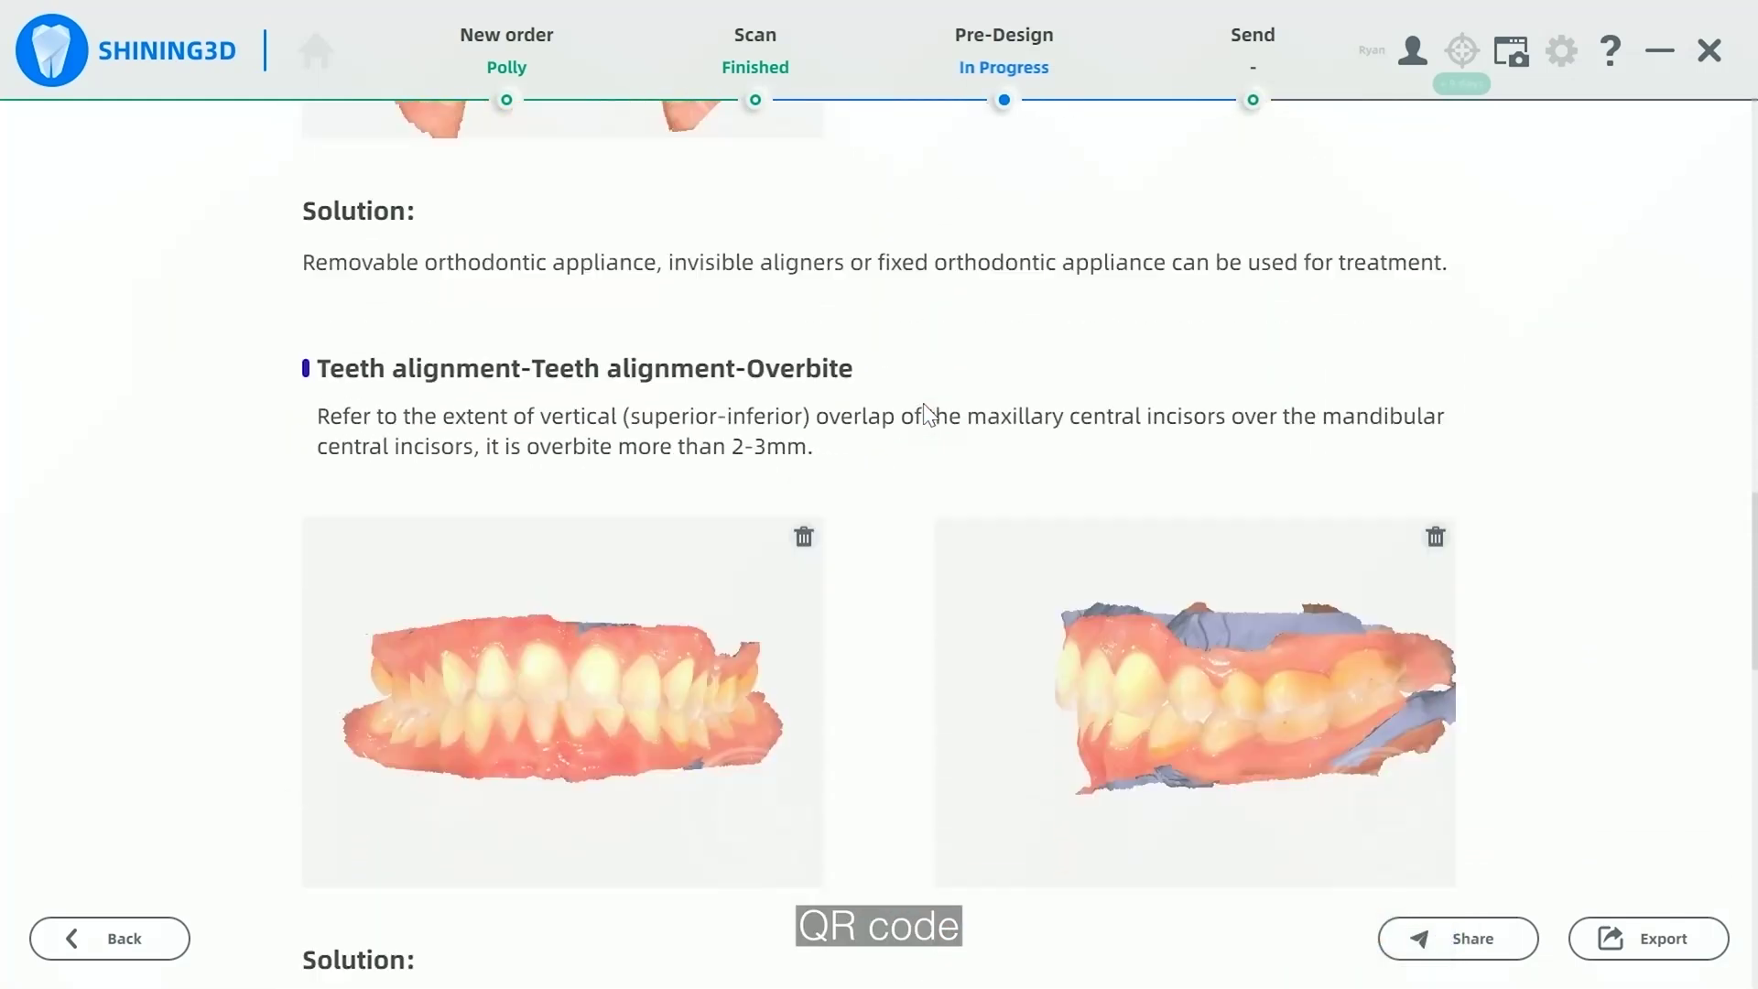
{"action": "scroll", "coordinate": [929, 412], "scroll_direction": "down", "scroll_amount": 18}
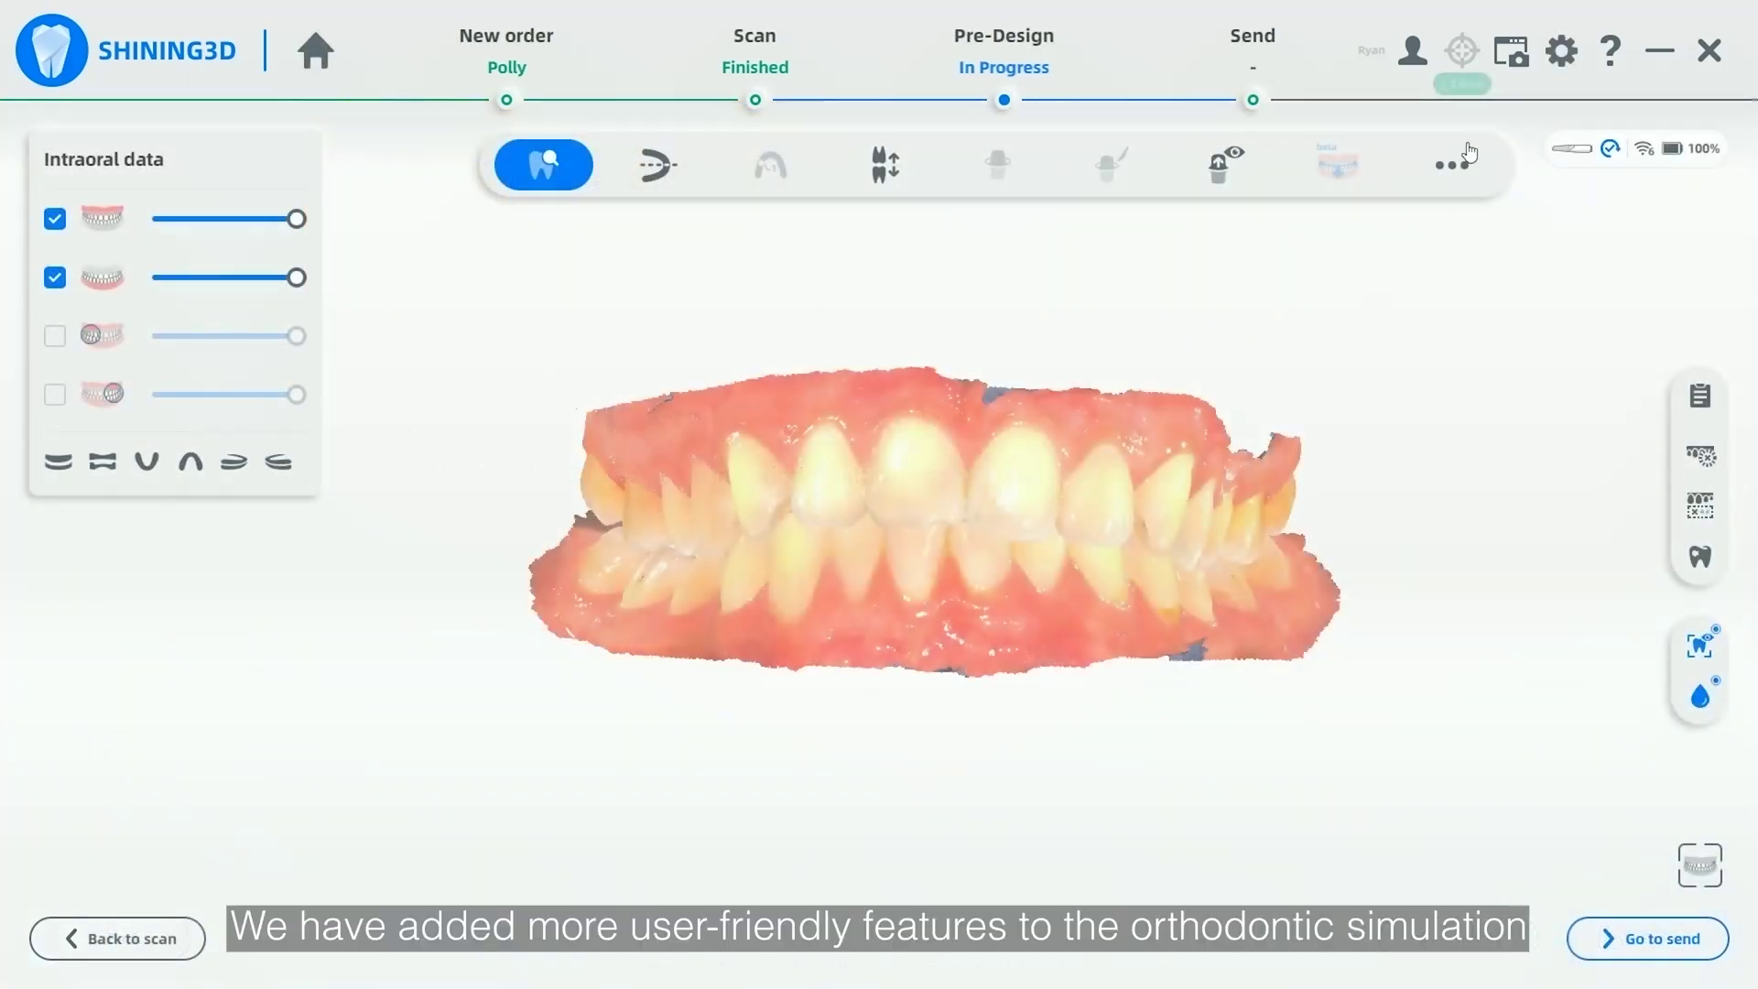
Step: Launch the ConsulOS orthodontic simulation for the scan and run the automatic tooth segmentation
{"action": "left_click", "coordinate": [1452, 165]}
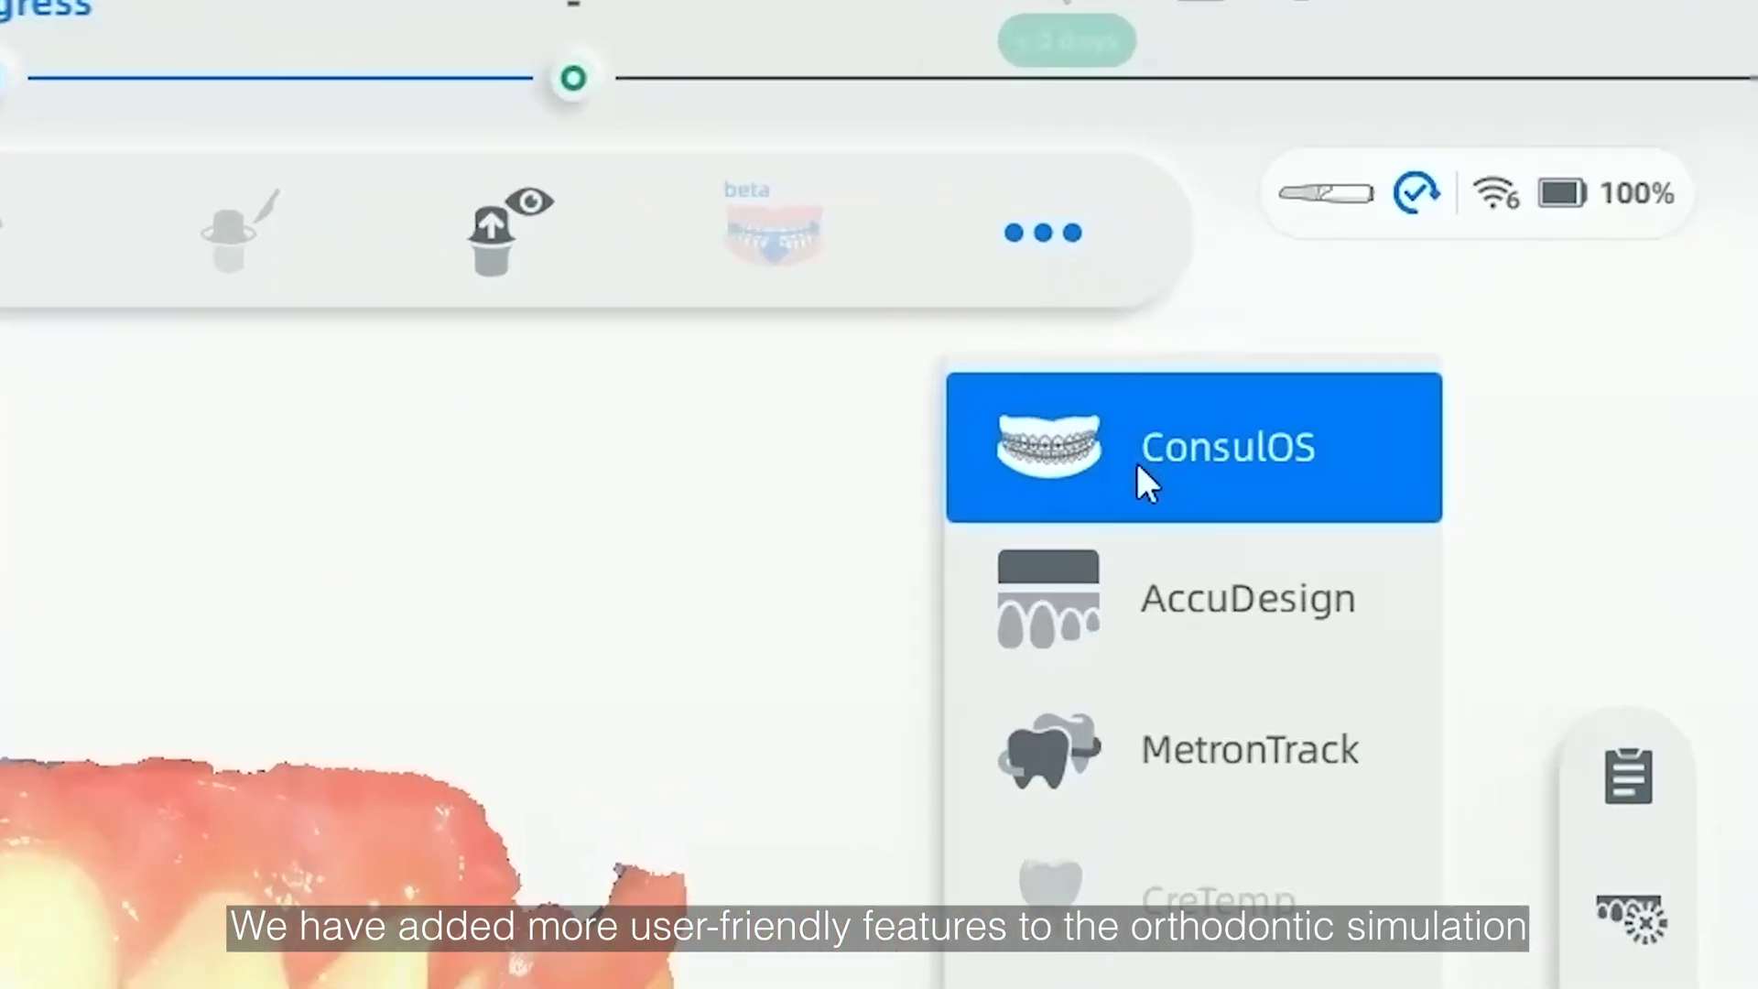
{"action": "left_click", "coordinate": [1139, 469]}
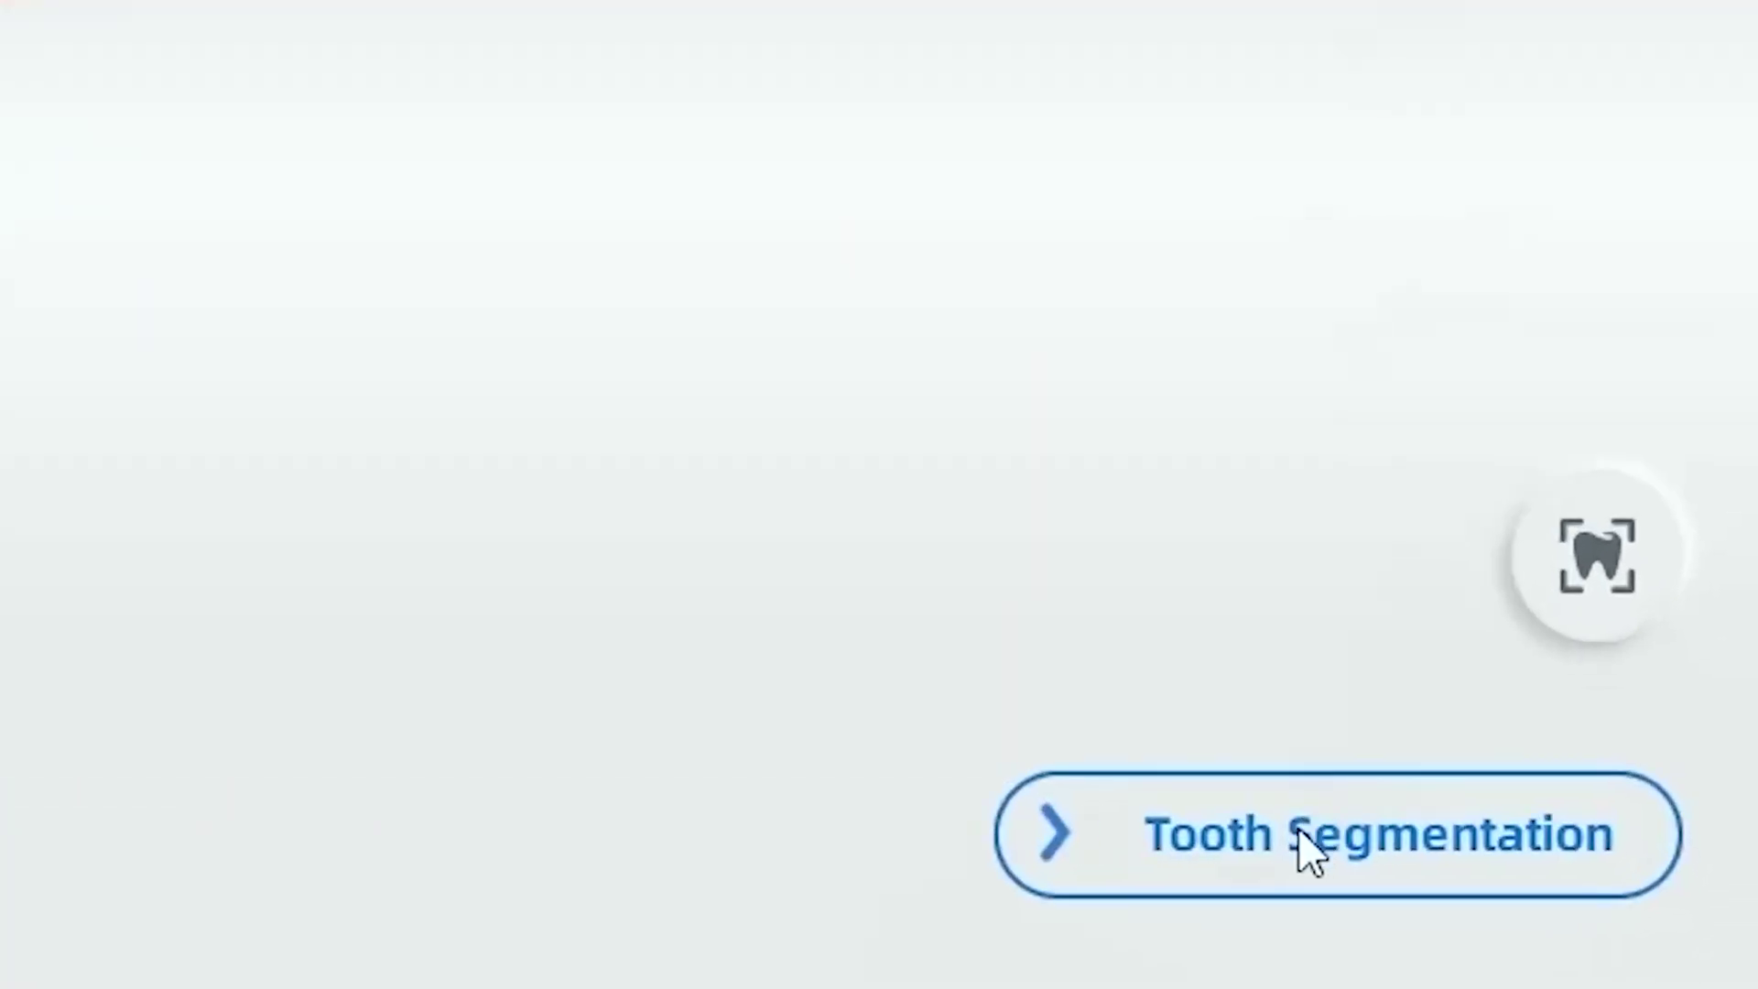
{"action": "left_click", "coordinate": [1299, 828]}
Step: Delete the segmented tooth between teeth 33 and 35 in the lower jaw
{"action": "left_click", "coordinate": [1700, 549]}
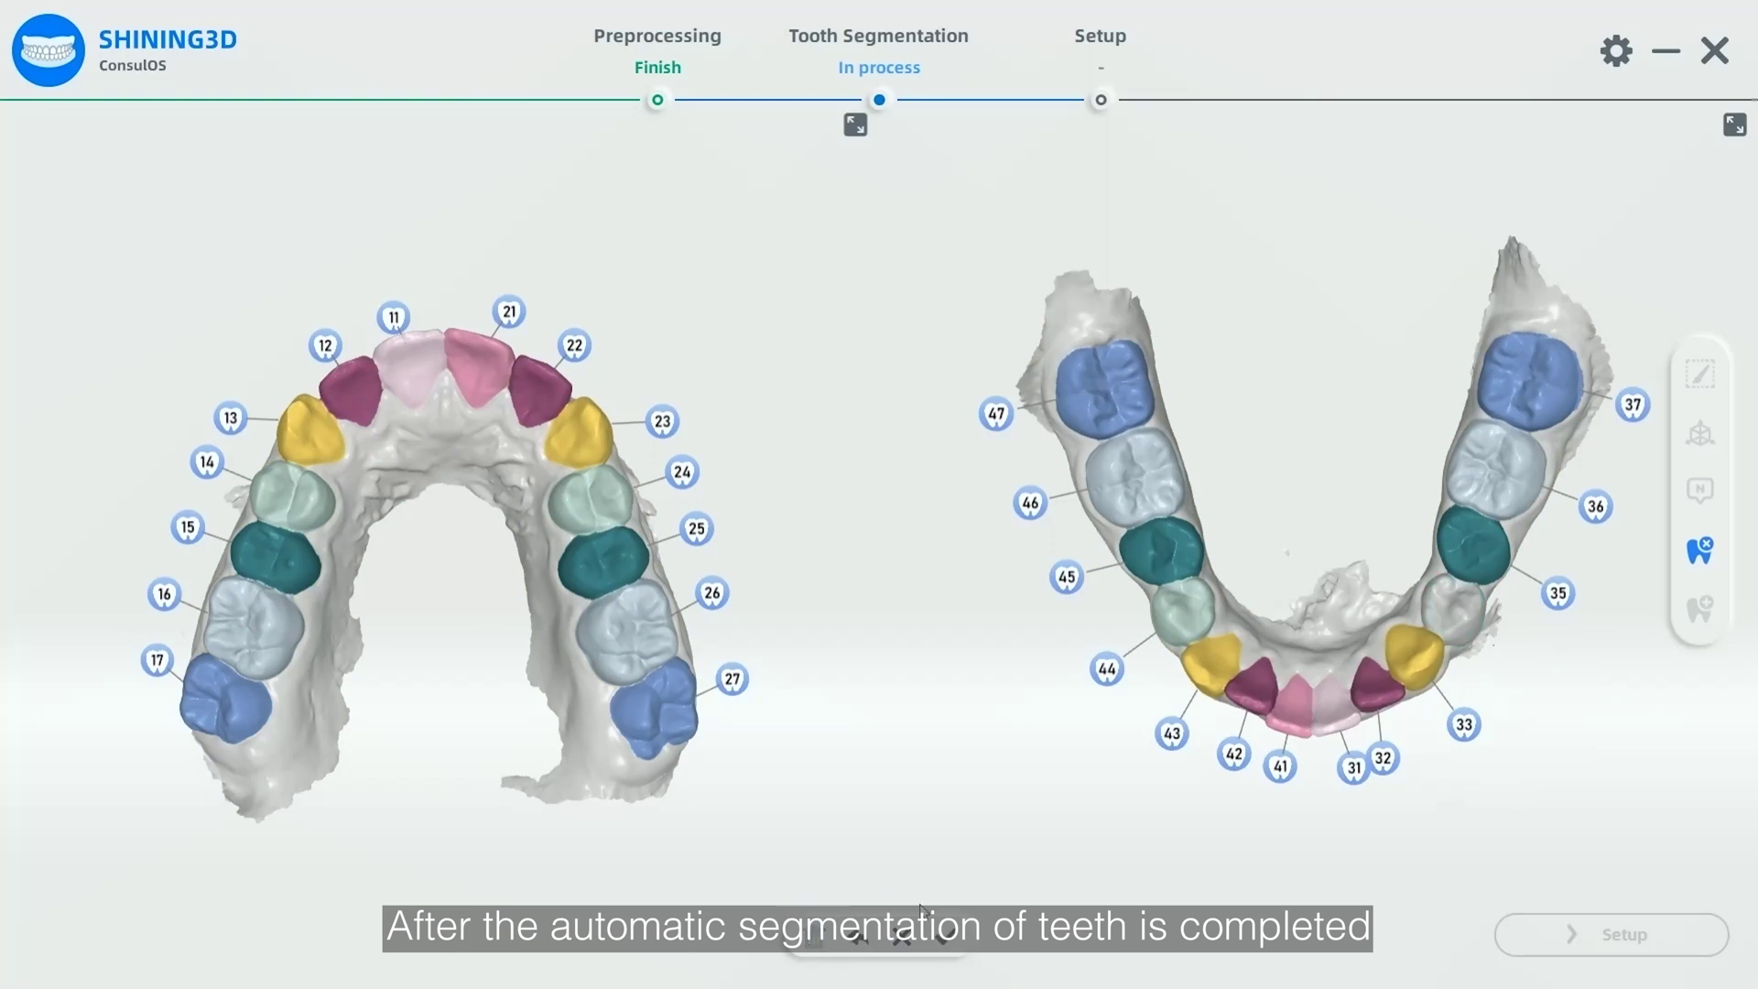
{"action": "left_click_drag", "start_coordinate": [1319, 622], "coordinate": [1328, 439]}
{"action": "left_click", "coordinate": [946, 937]}
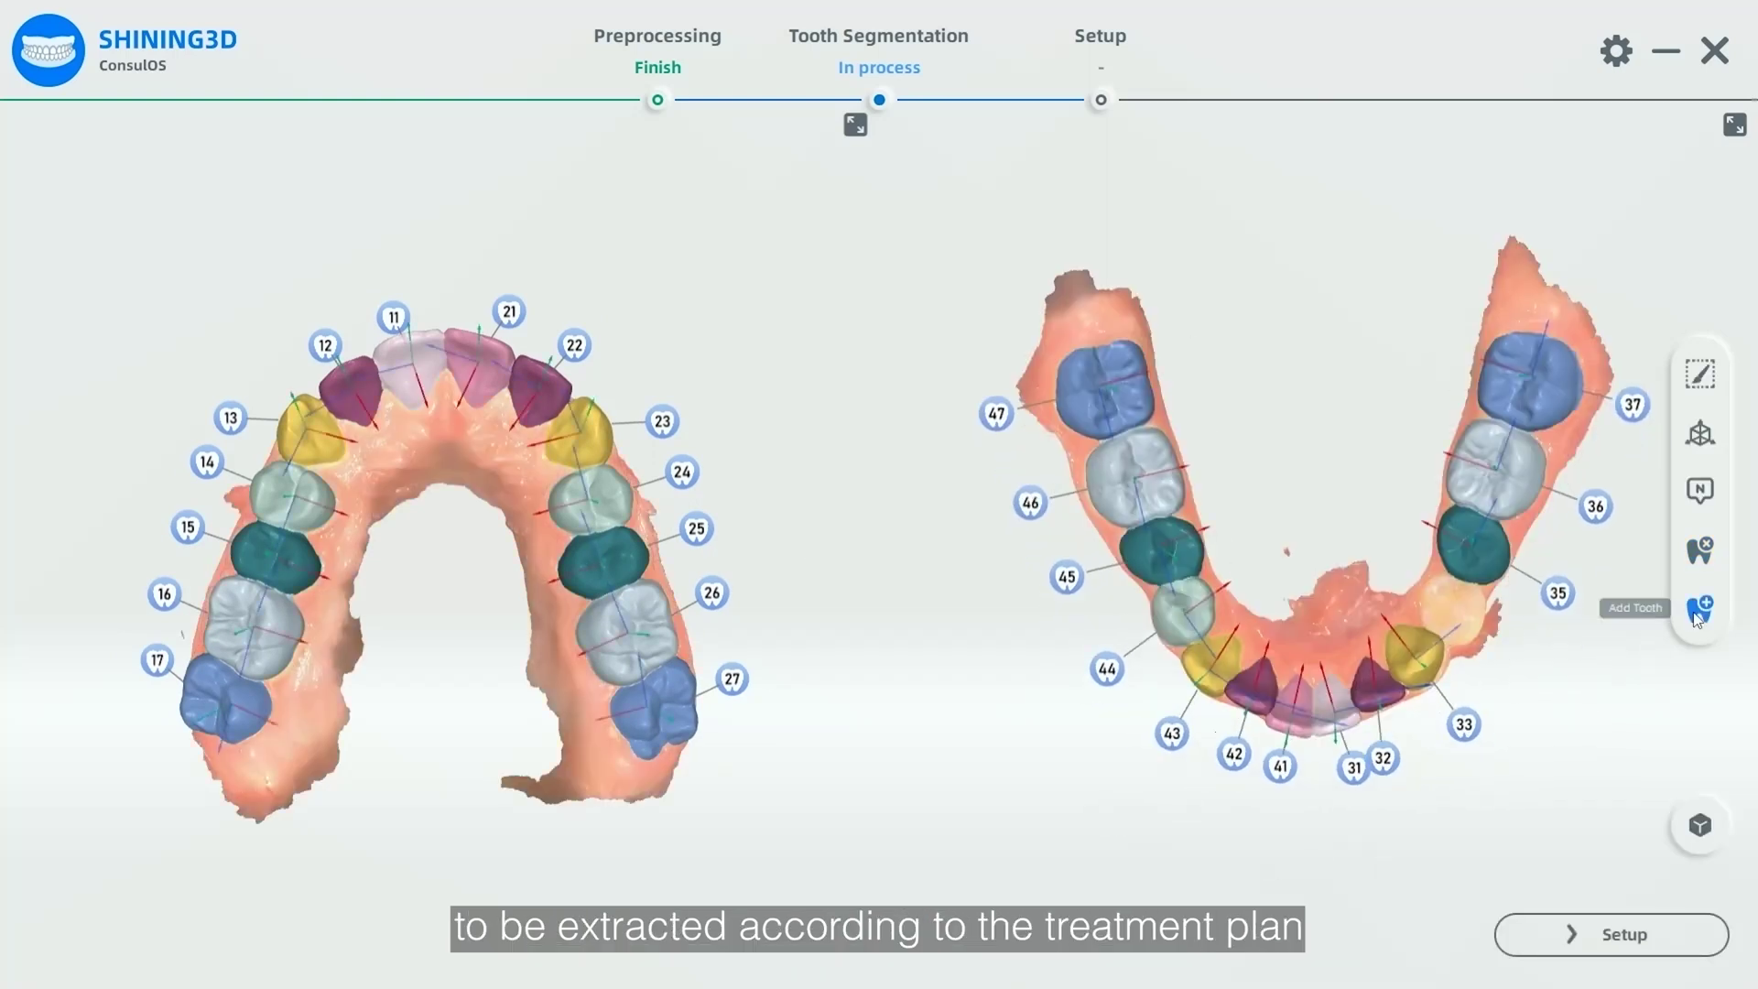
Step: Add a tooth to the segmentation in the gap between teeth 33 and 35, marking its direction on the lower jaw
{"action": "left_click", "coordinate": [1699, 612]}
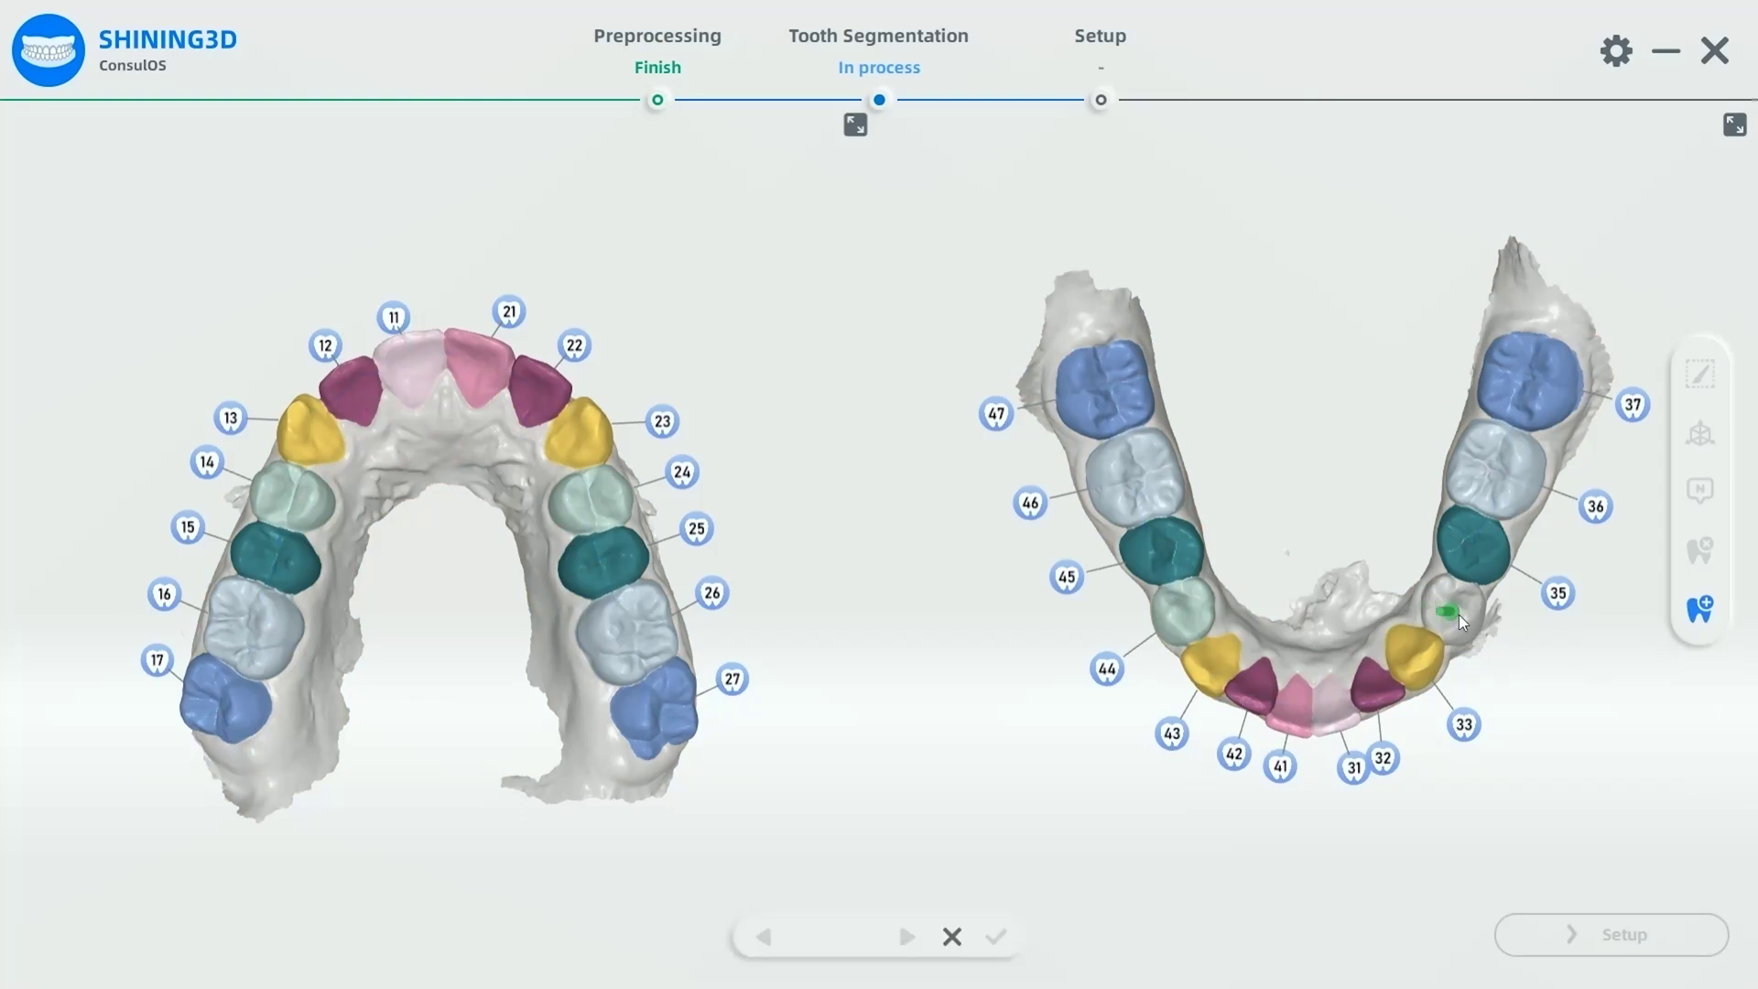
{"action": "scroll", "coordinate": [1459, 606], "scroll_direction": "up", "scroll_amount": 1}
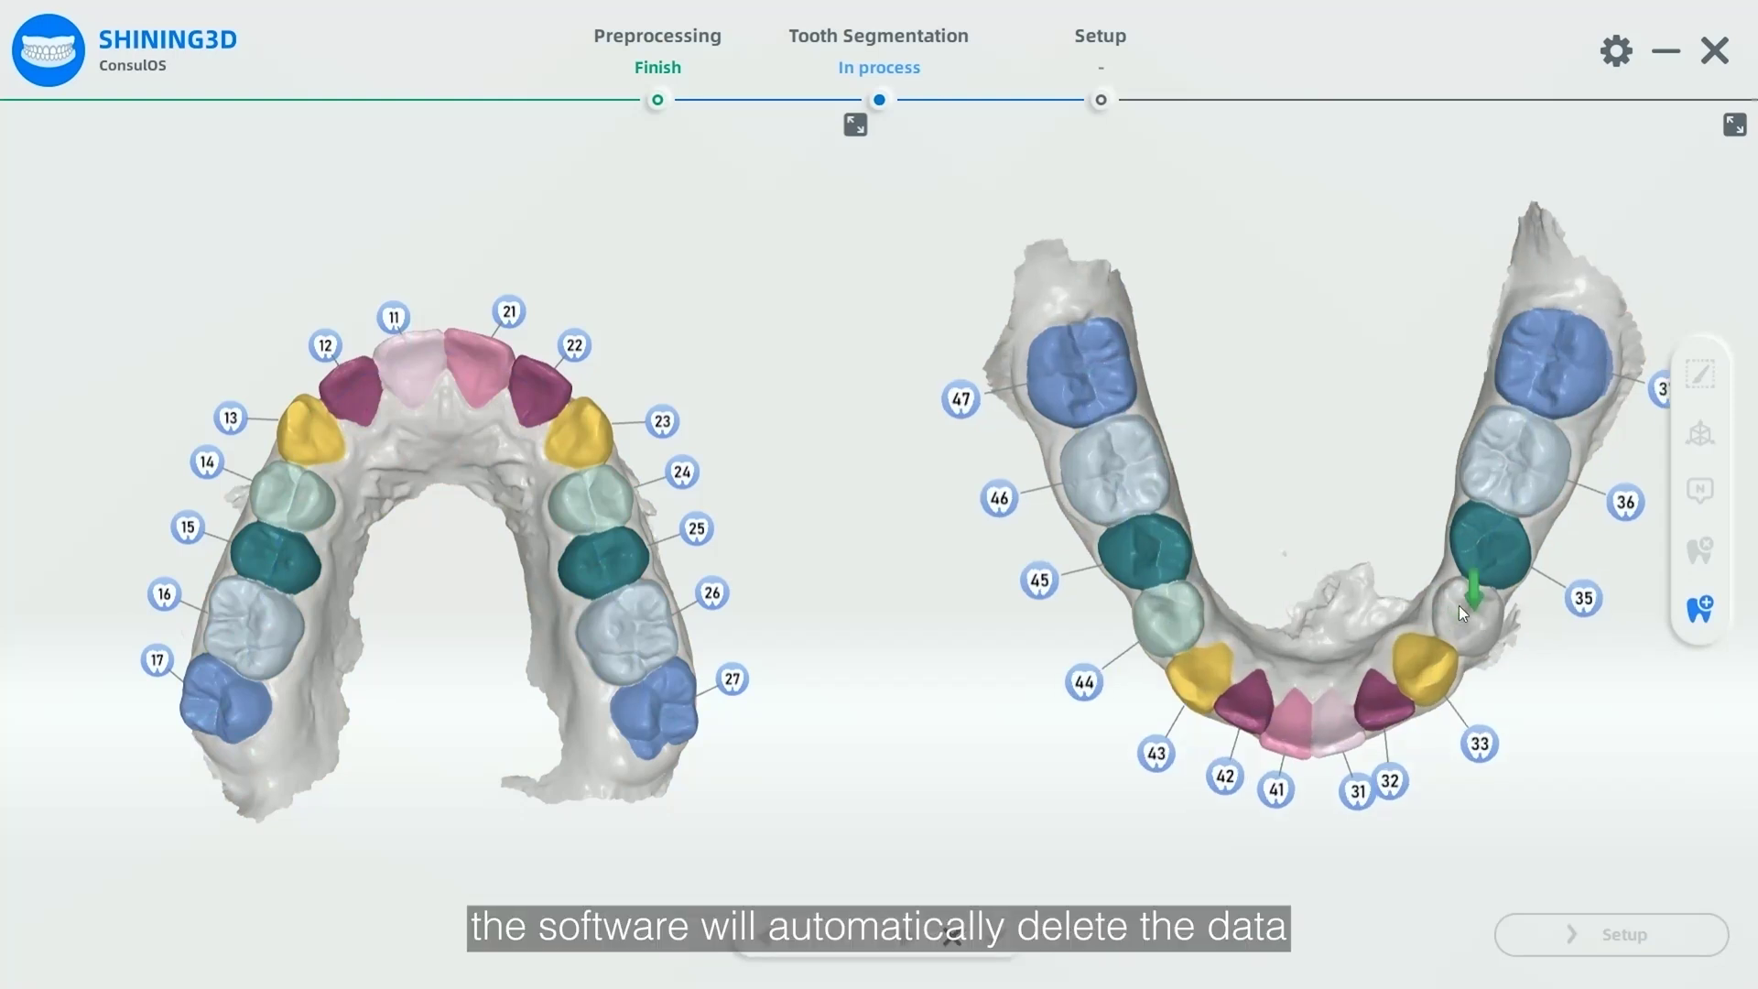
{"action": "left_click", "coordinate": [1458, 606]}
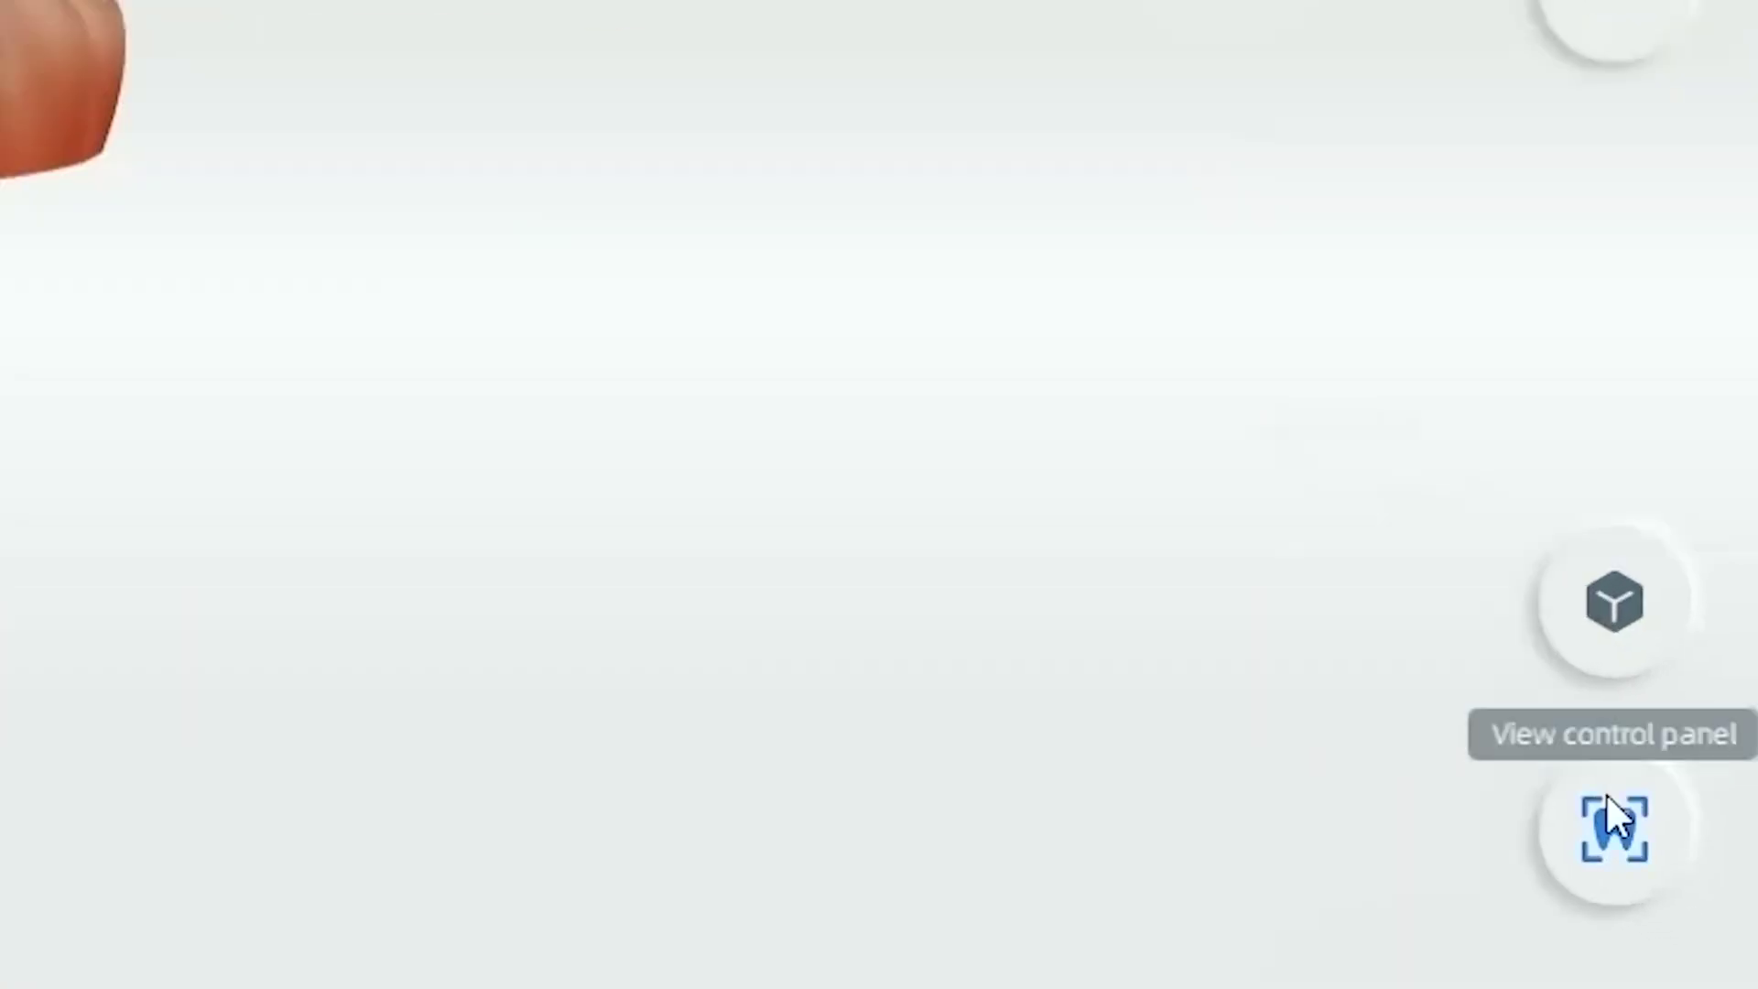
Step: Manually adjust the position of upper canine 13 in the occlusal view and accept the manual setup
{"action": "left_click", "coordinate": [1700, 910]}
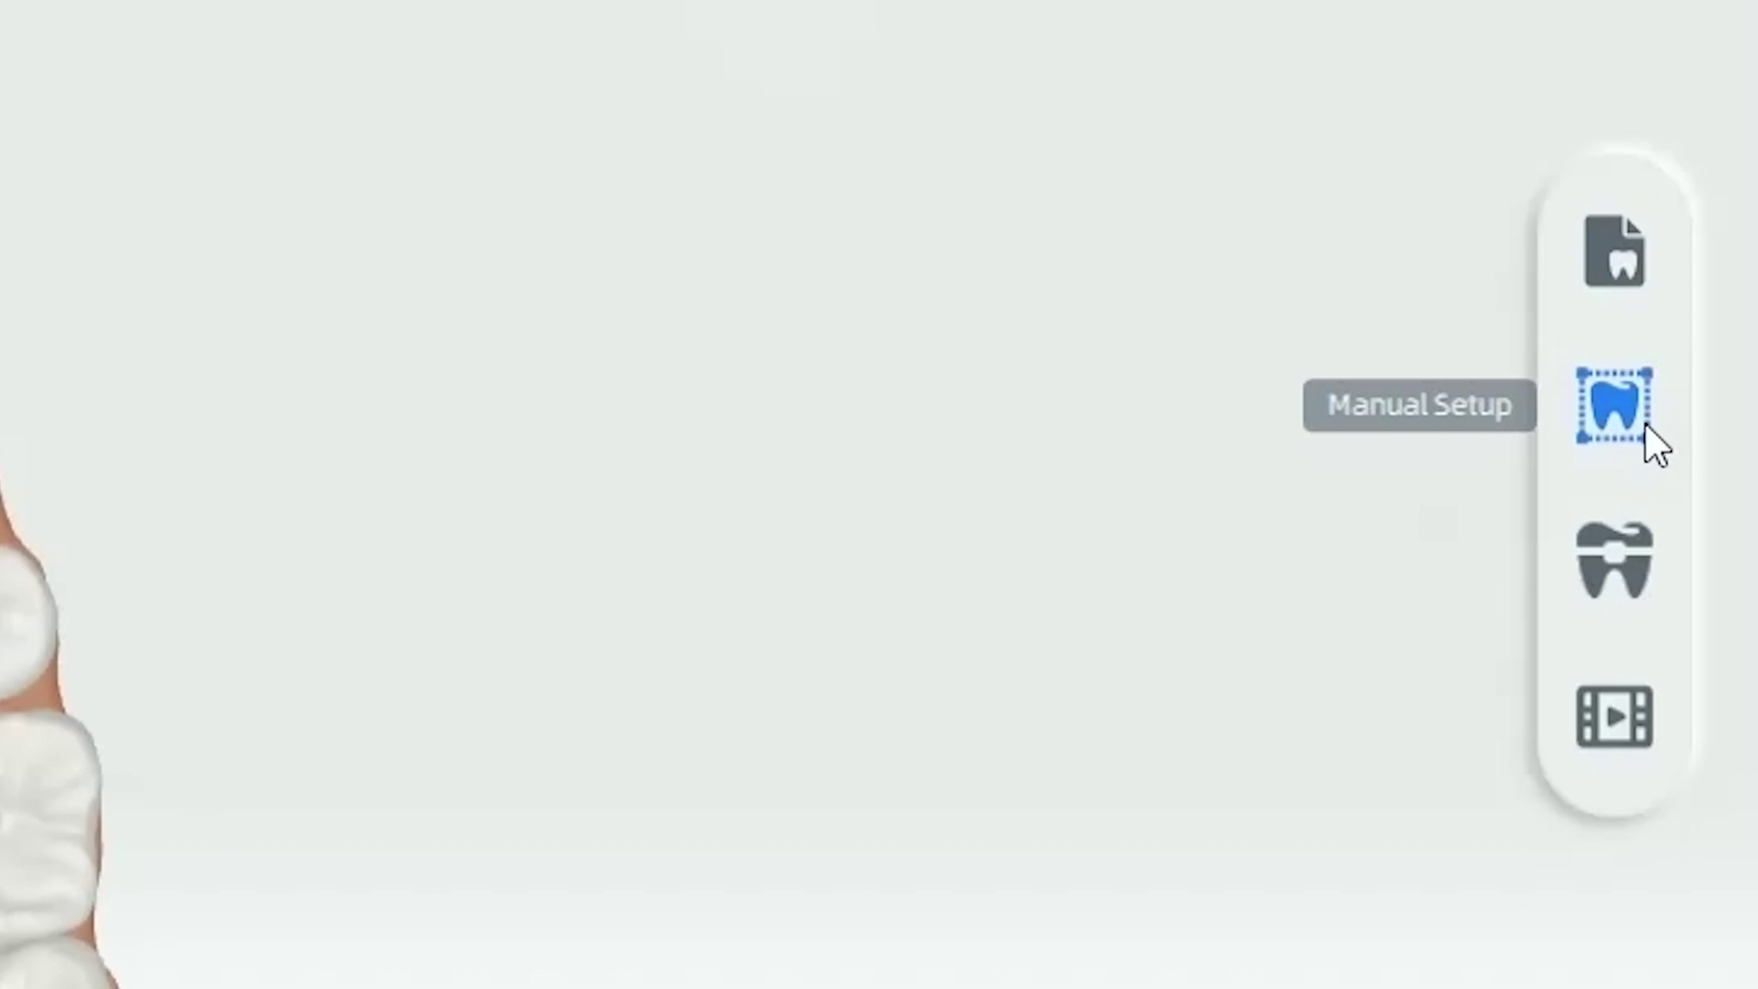
{"action": "left_click", "coordinate": [1645, 425]}
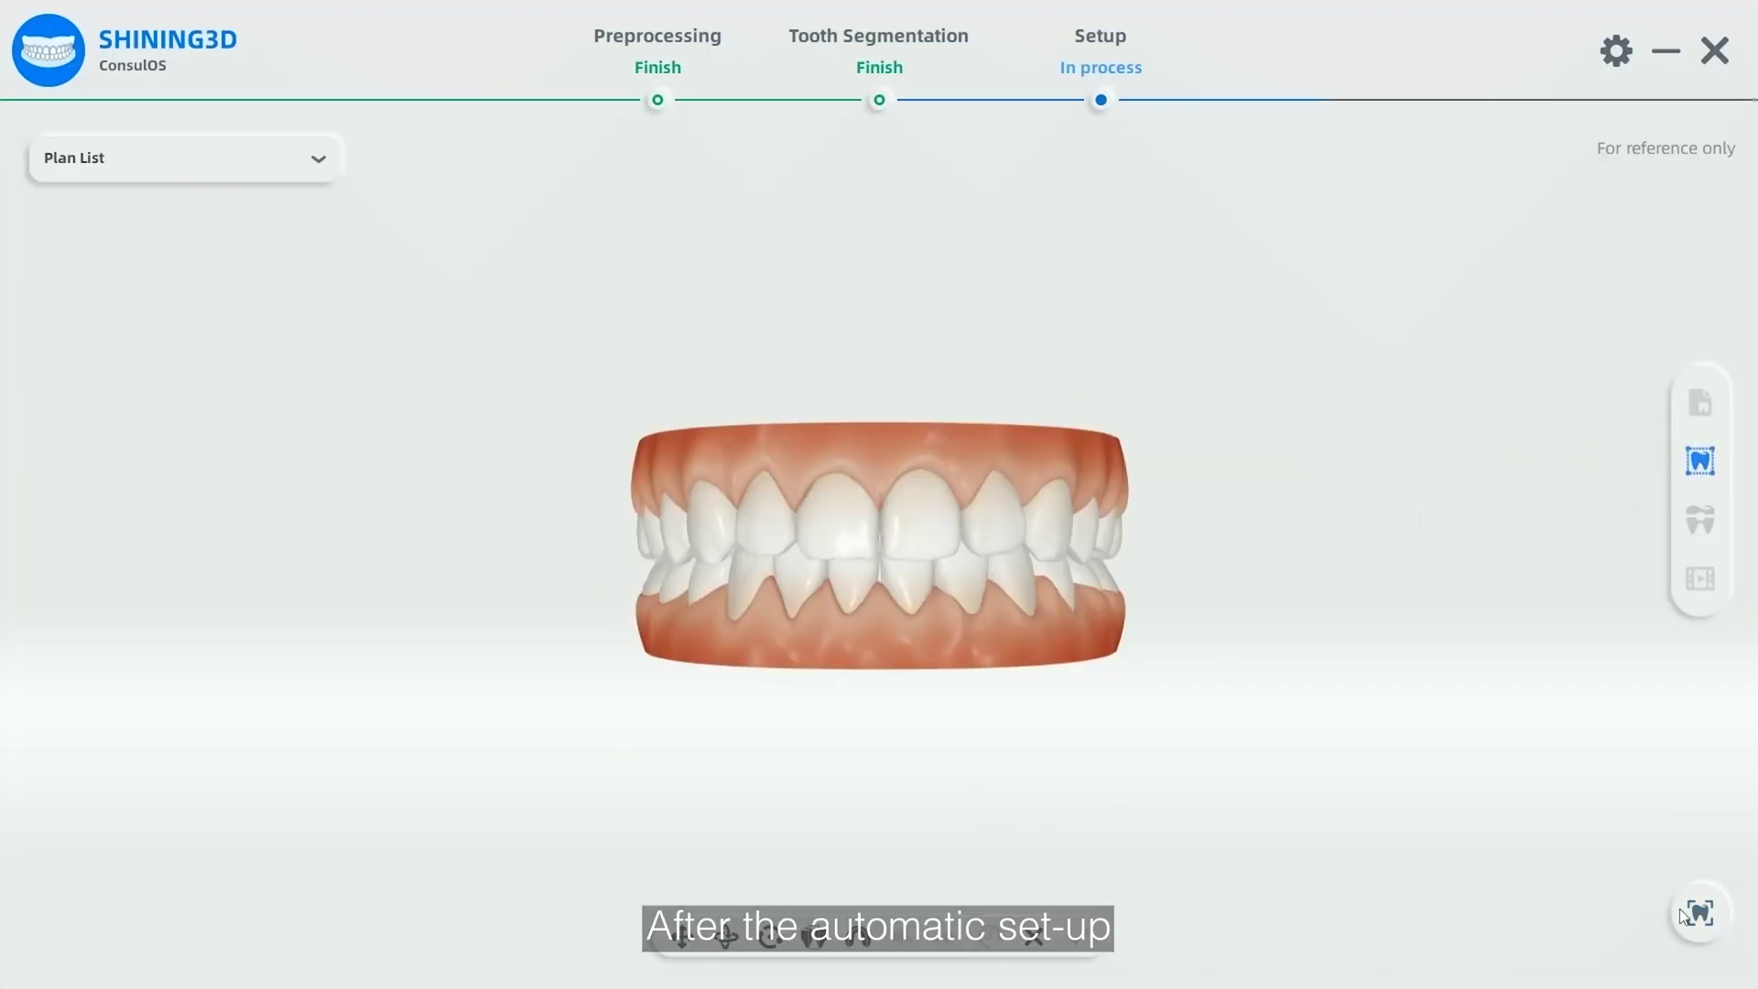
{"action": "left_click", "coordinate": [1685, 914]}
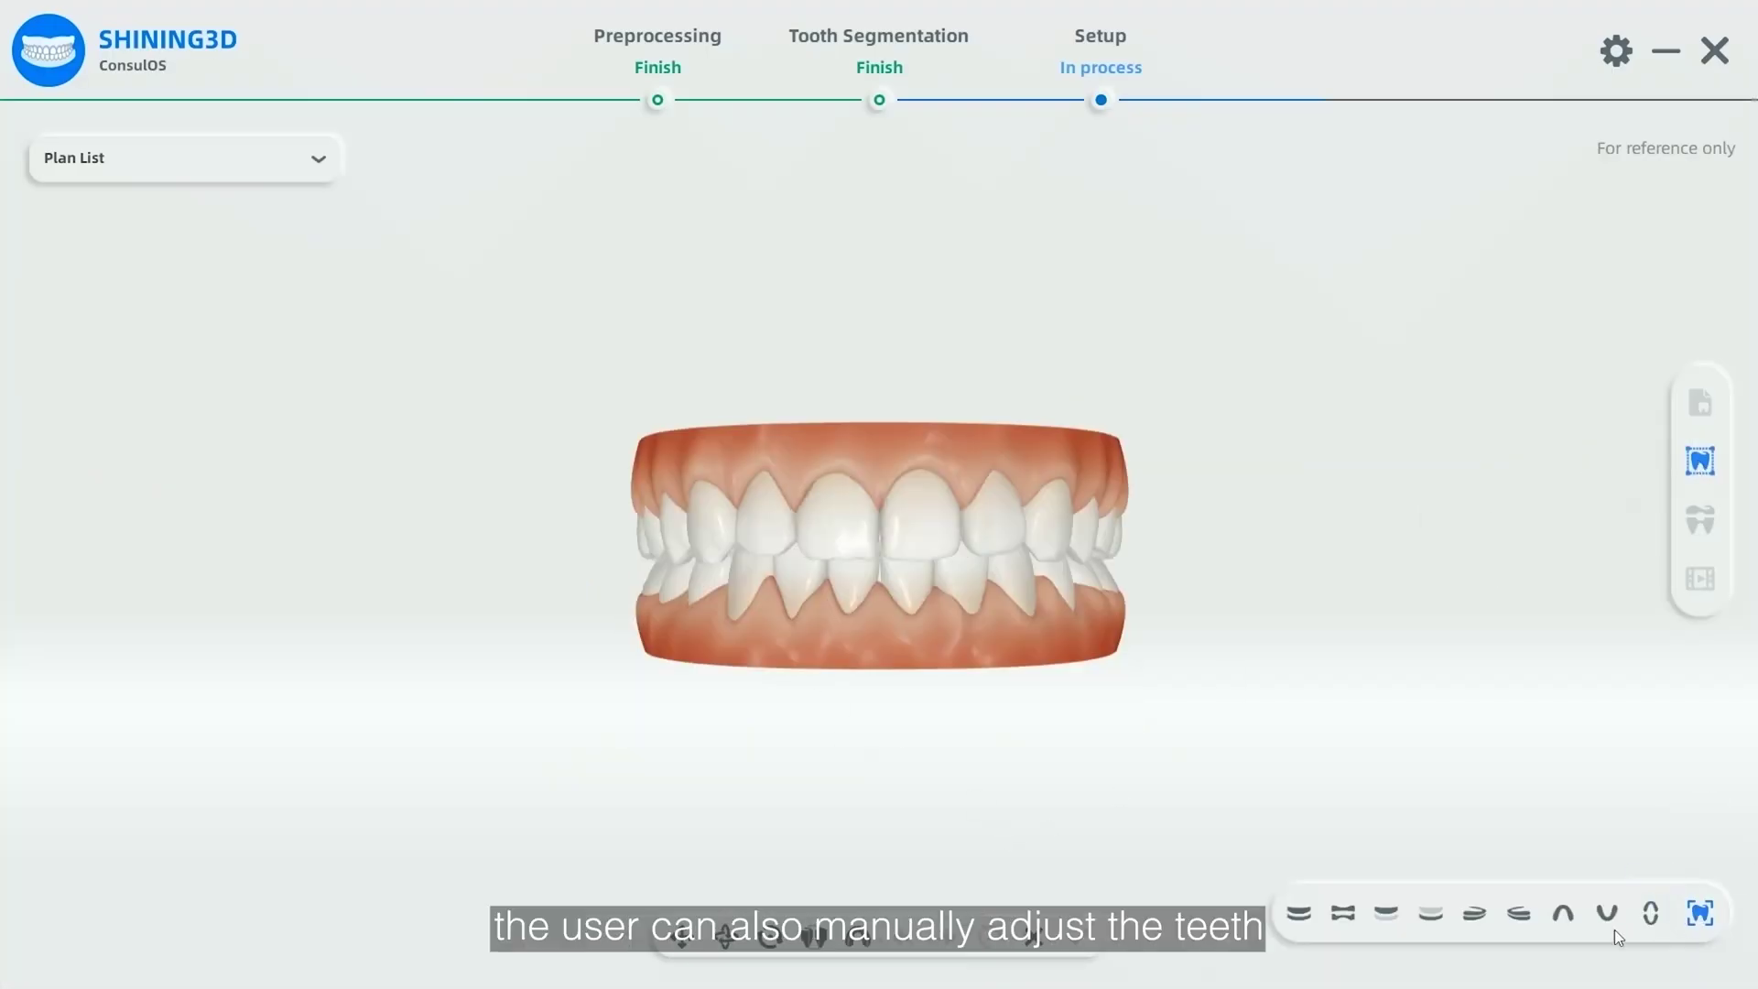
{"action": "left_click", "coordinate": [1563, 913]}
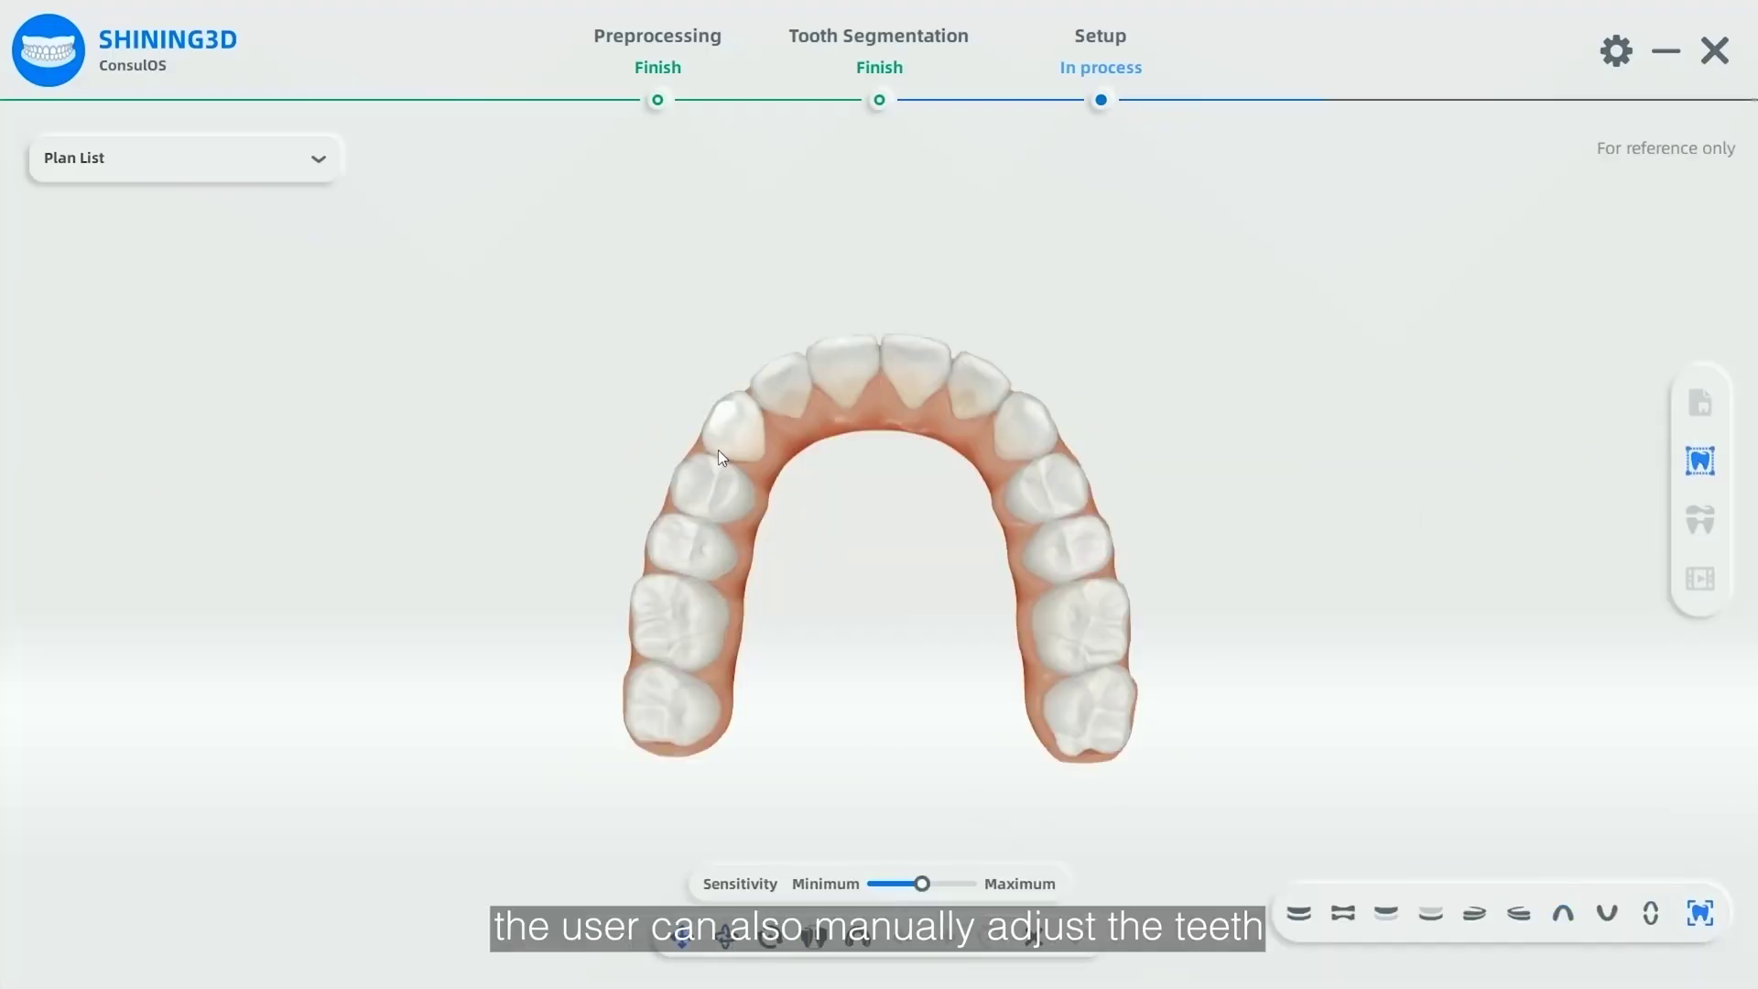
{"action": "mouse_move", "coordinate": [743, 438]}
{"action": "left_mouse_down"}
{"action": "mouse_move", "coordinate": [754, 447]}
{"action": "mouse_move", "coordinate": [731, 438]}
{"action": "left_mouse_up"}
{"action": "right_click_drag", "start_coordinate": [1150, 696], "coordinate": [1232, 762]}
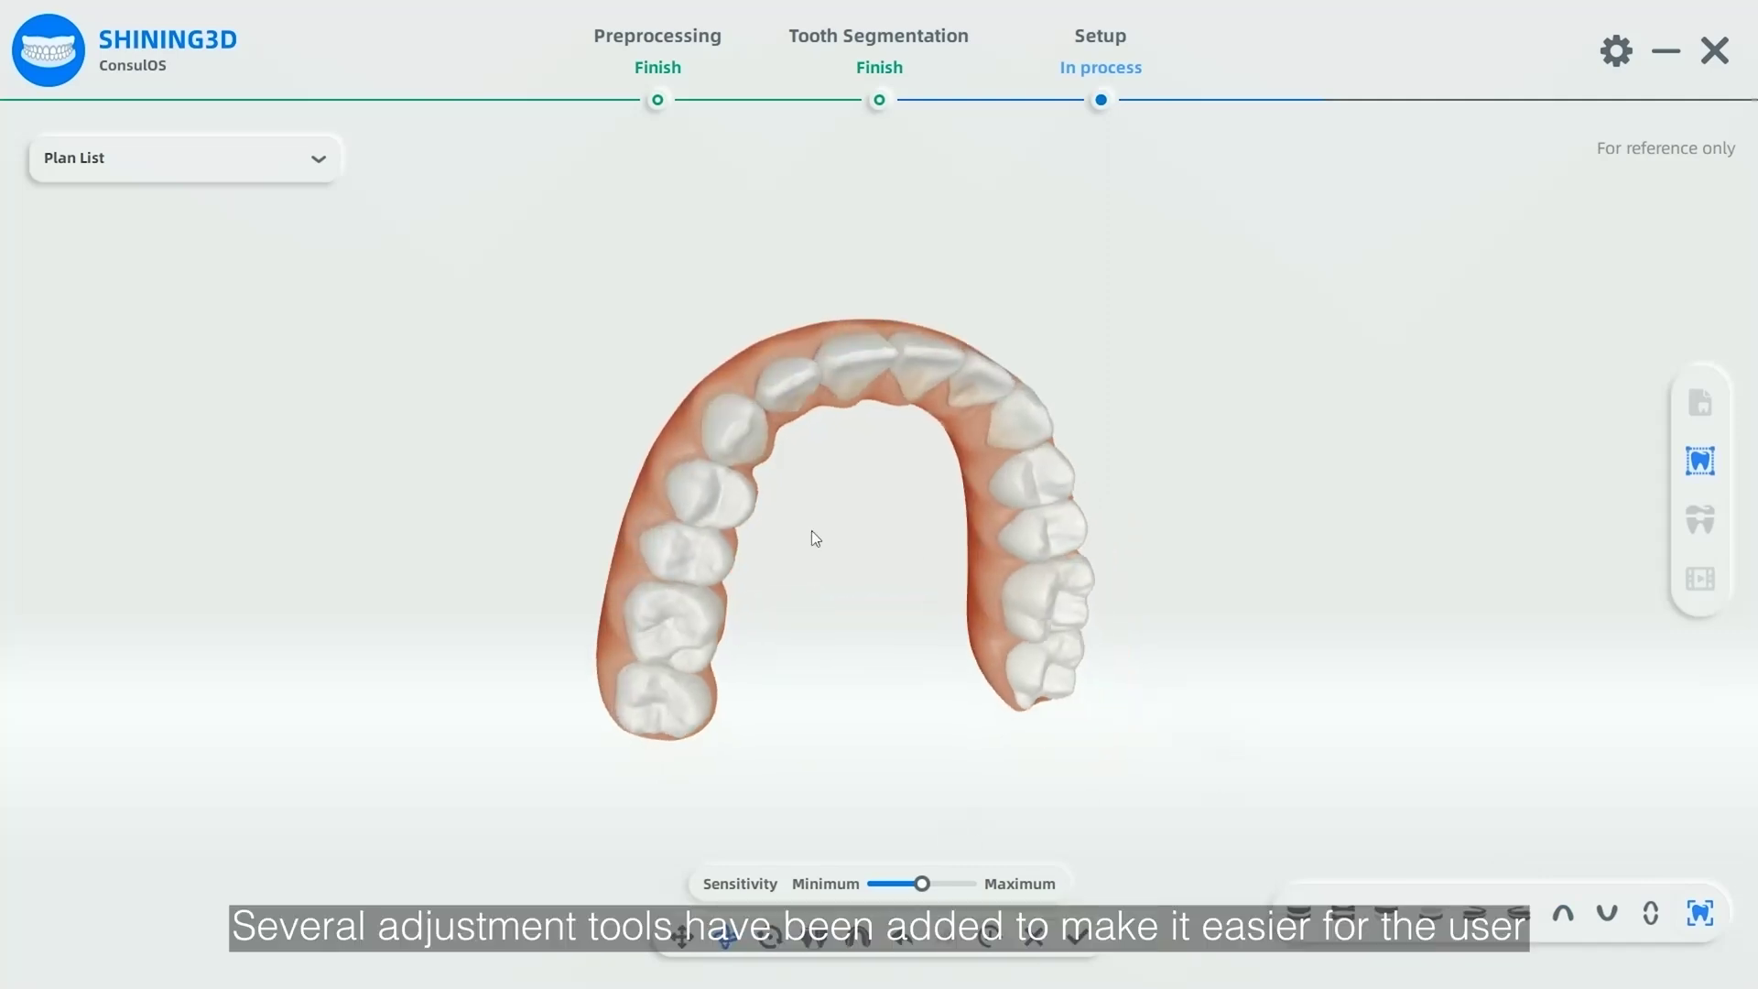
{"action": "right_click_drag", "start_coordinate": [811, 530], "coordinate": [755, 795]}
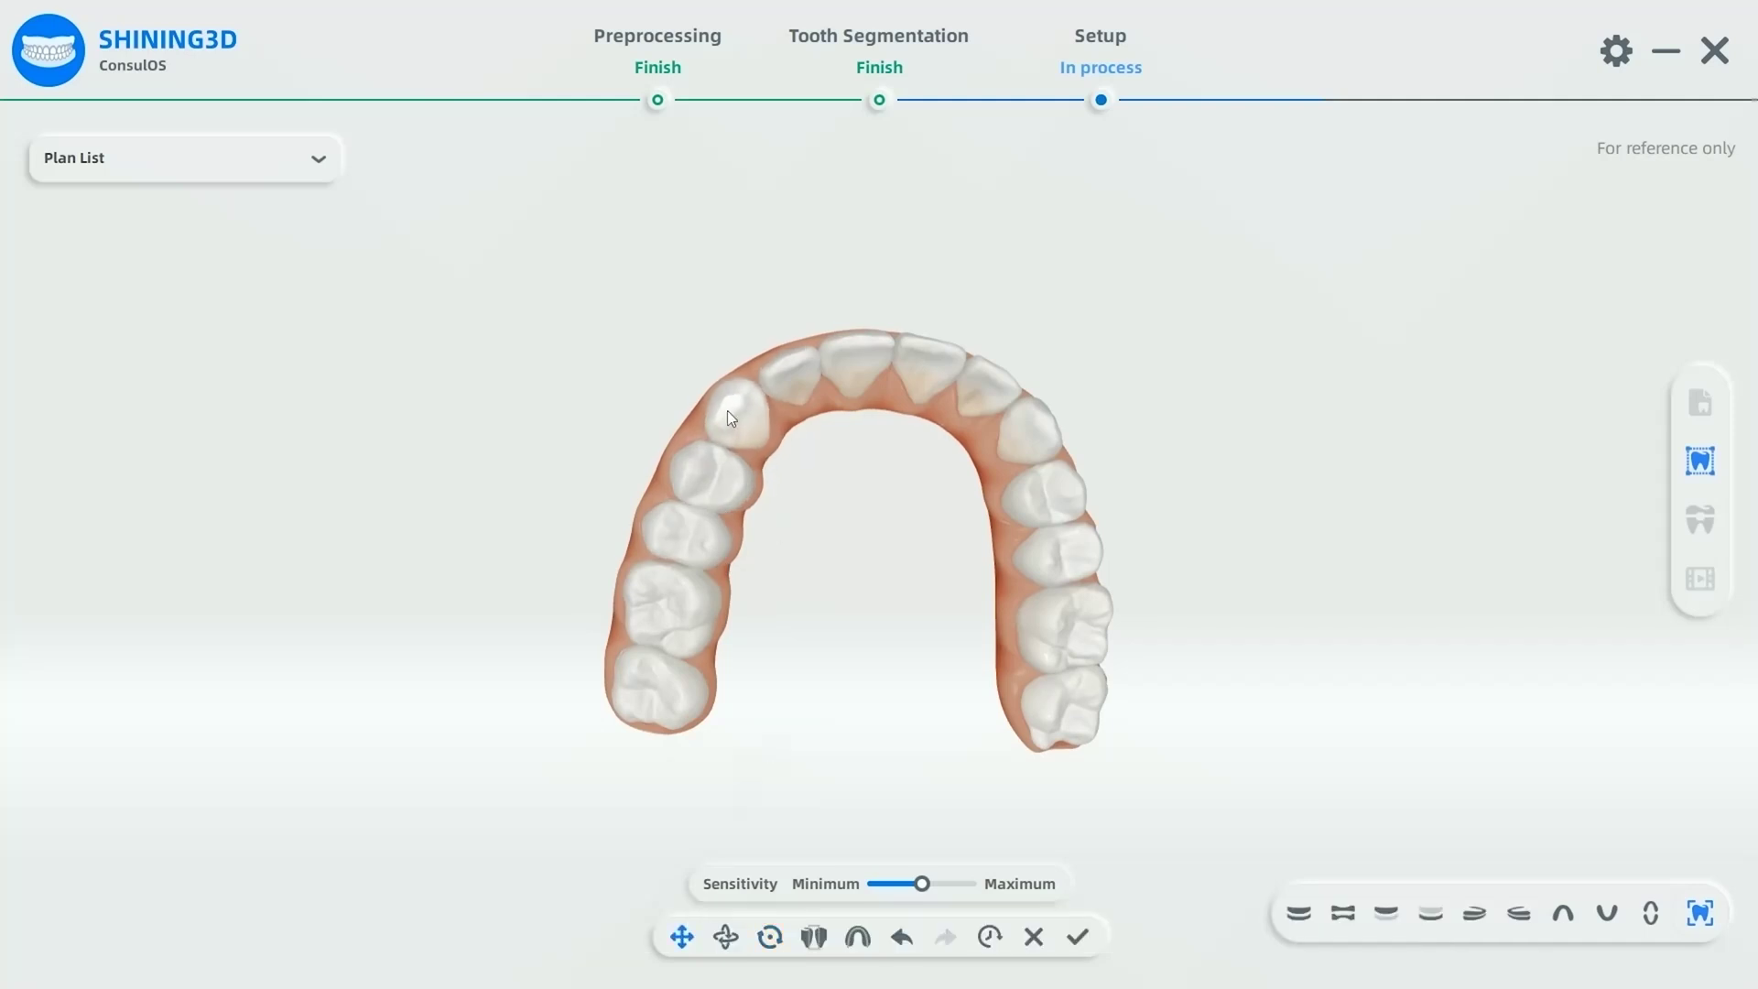
{"action": "right_click_drag", "start_coordinate": [729, 411], "coordinate": [1058, 552]}
{"action": "left_click", "coordinate": [1078, 937]}
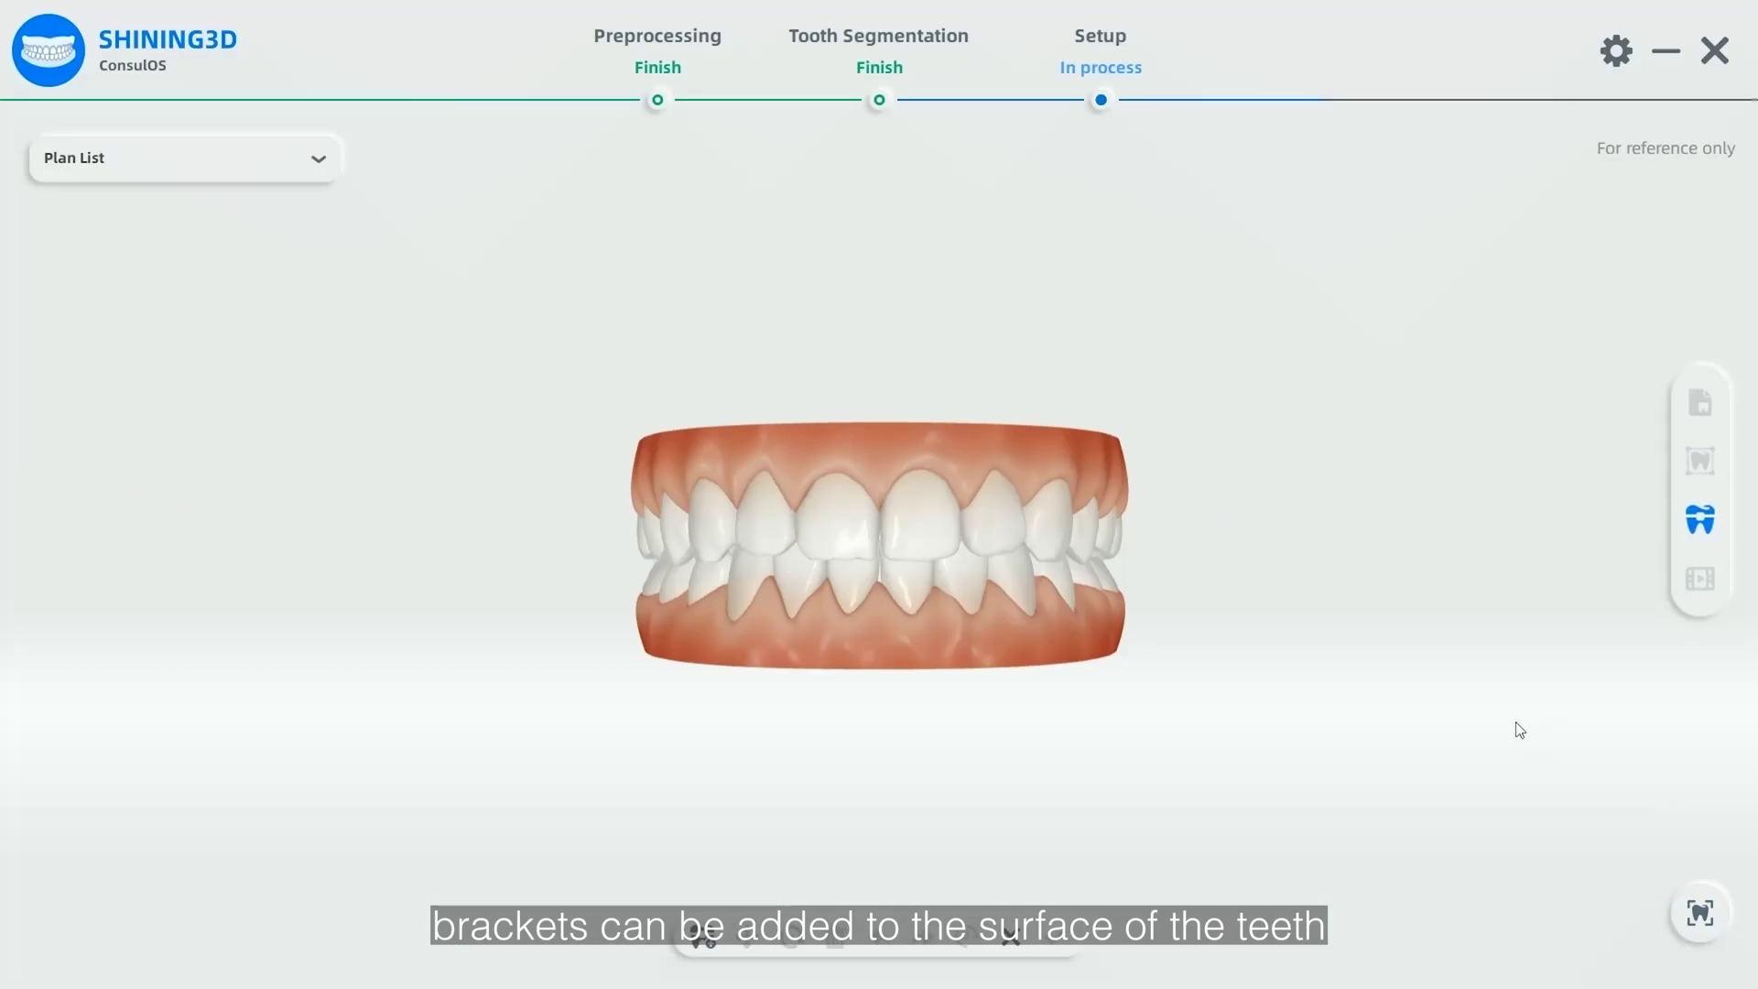
Step: Add PROTECT (New)PT V Plus High Torque Self-ligating Brackets to the teeth and accept the bracket placement
{"action": "left_click", "coordinate": [703, 936]}
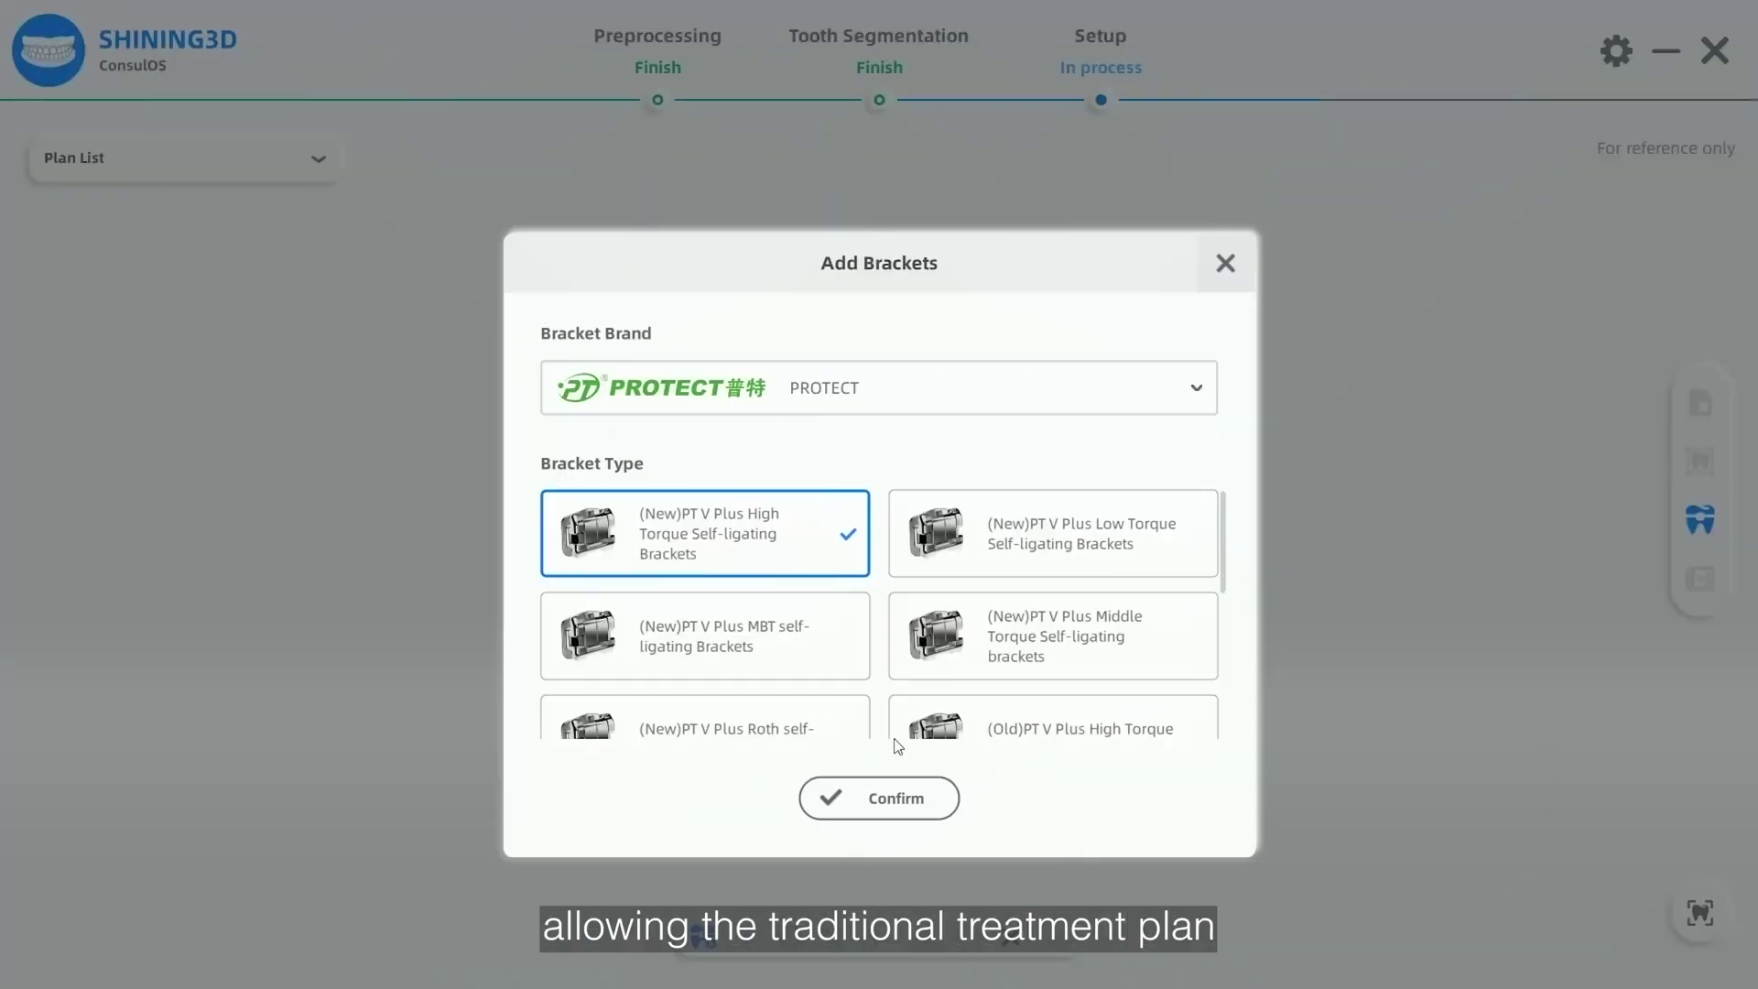
{"action": "left_click", "coordinate": [851, 801]}
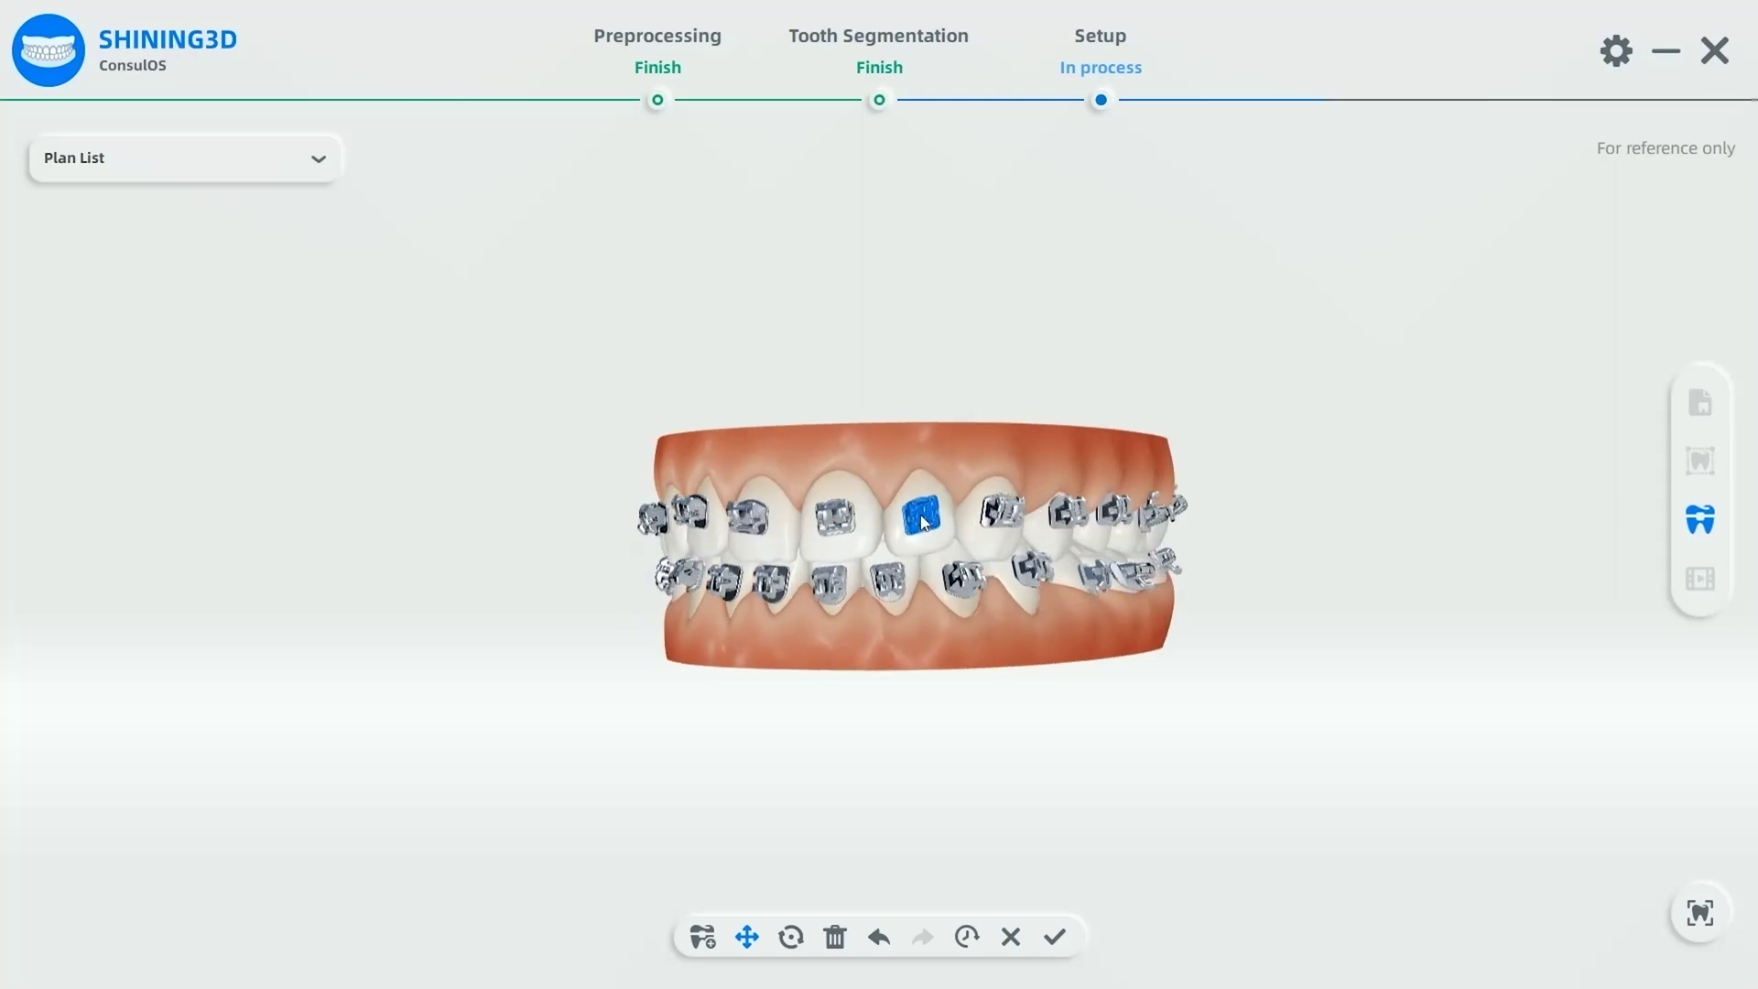
{"action": "left_click", "coordinate": [1054, 938]}
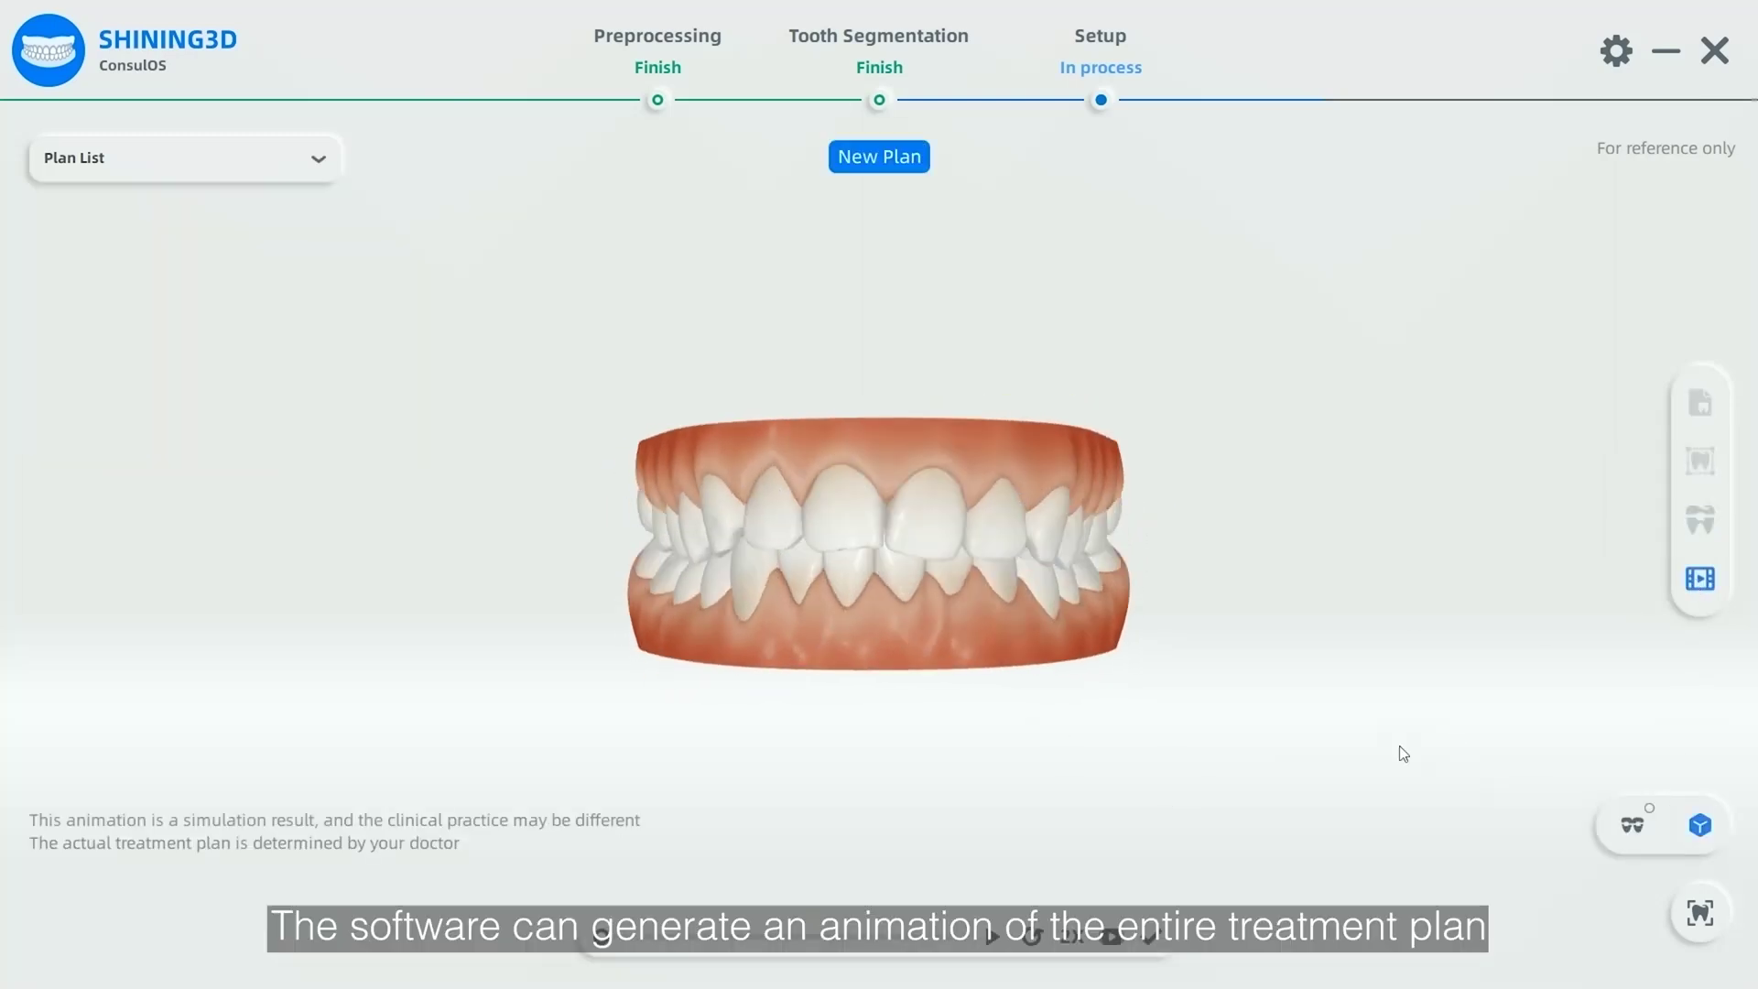
Step: Show the brackets in the treatment animation, play it with both arches in occlusal view, and accept it
{"action": "left_click", "coordinate": [1633, 826]}
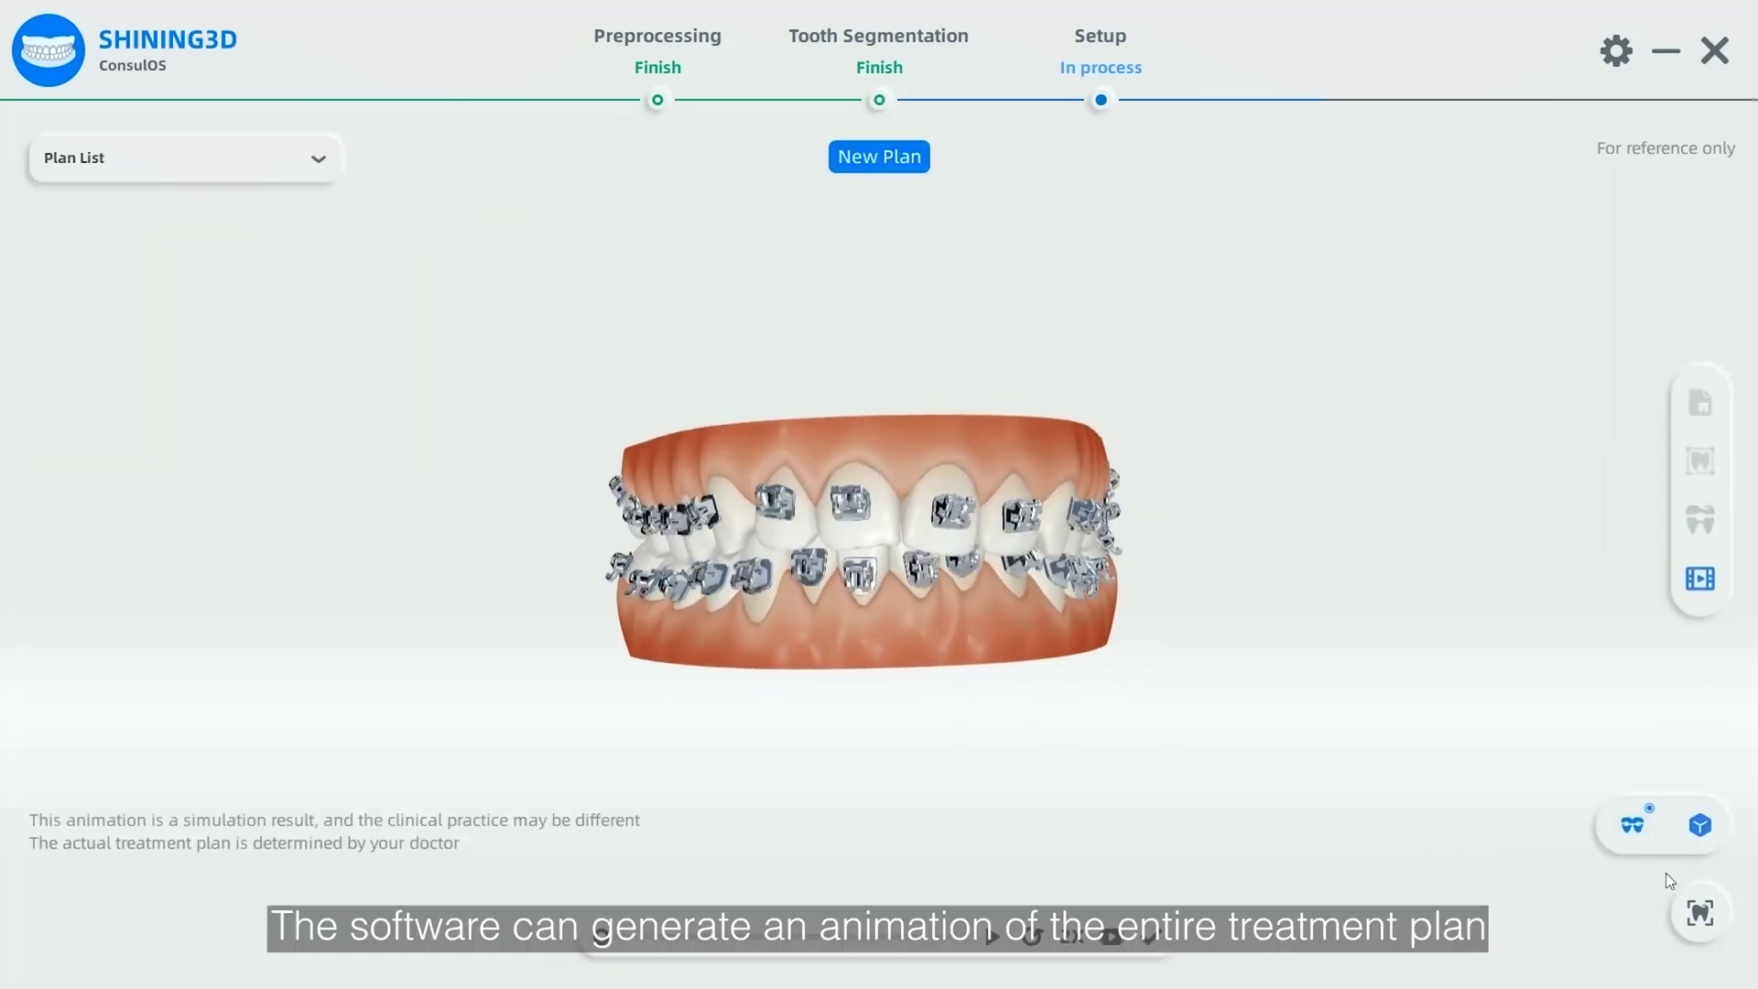
{"action": "mouse_move", "coordinate": [1681, 930]}
{"action": "left_click", "coordinate": [1564, 912]}
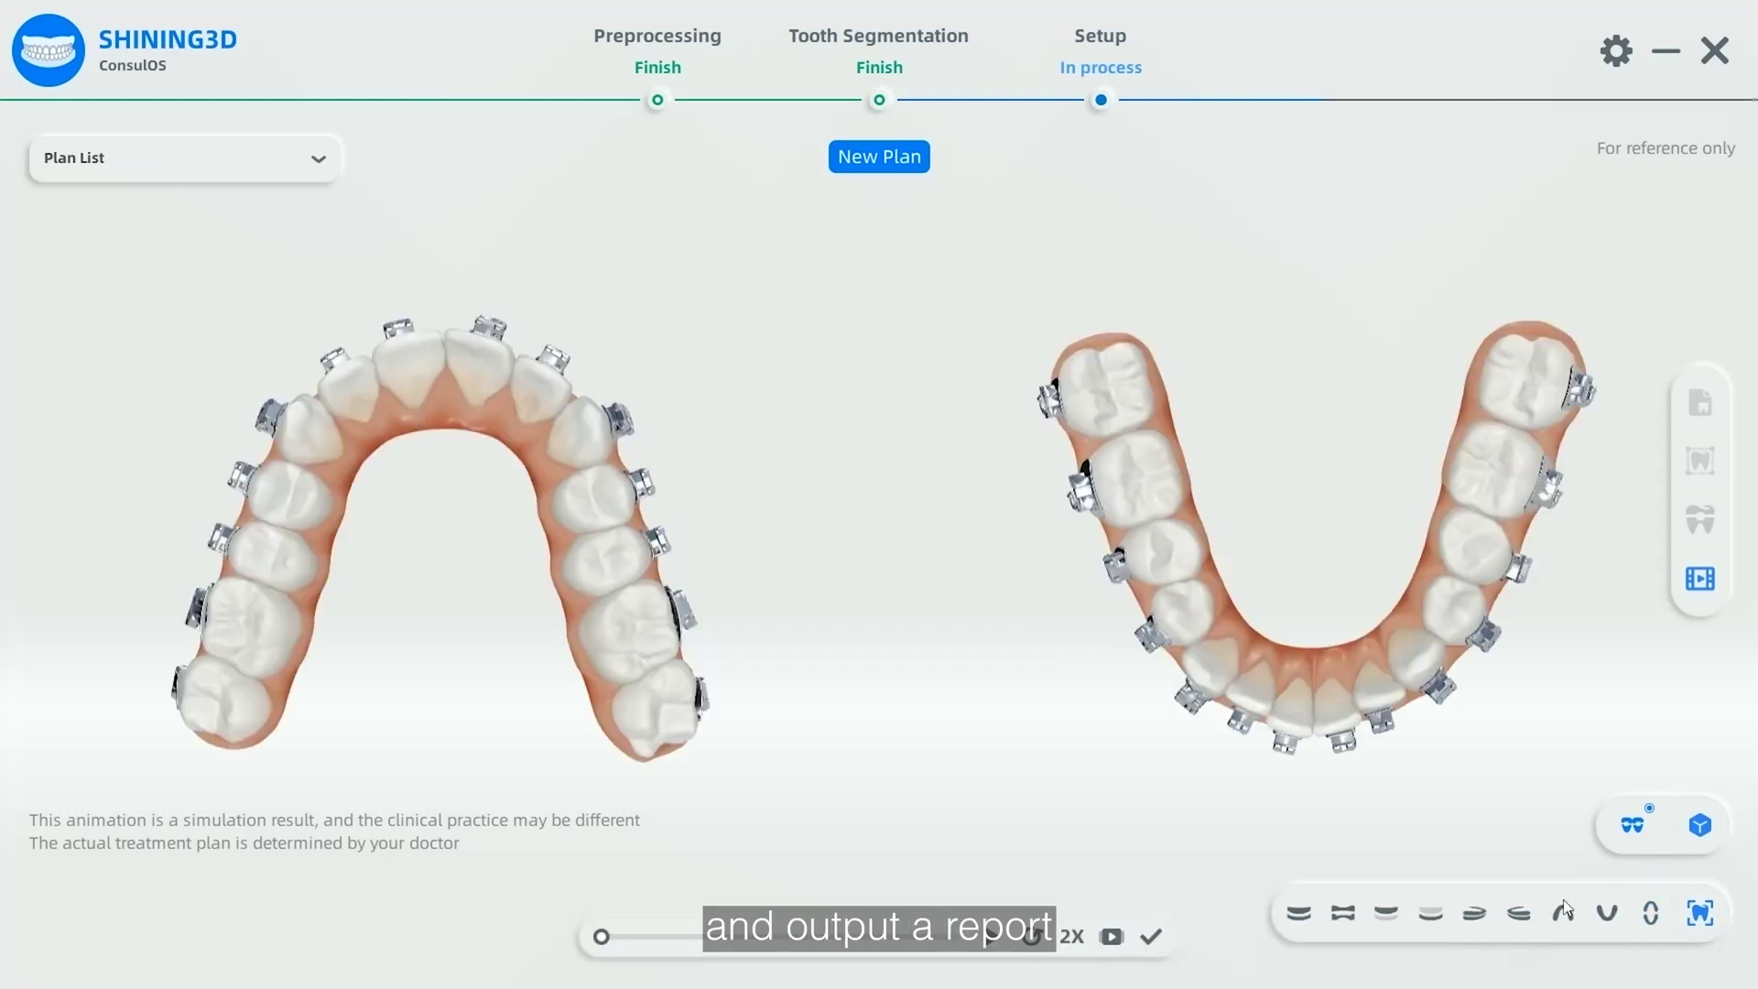
{"action": "left_click", "coordinate": [1032, 934]}
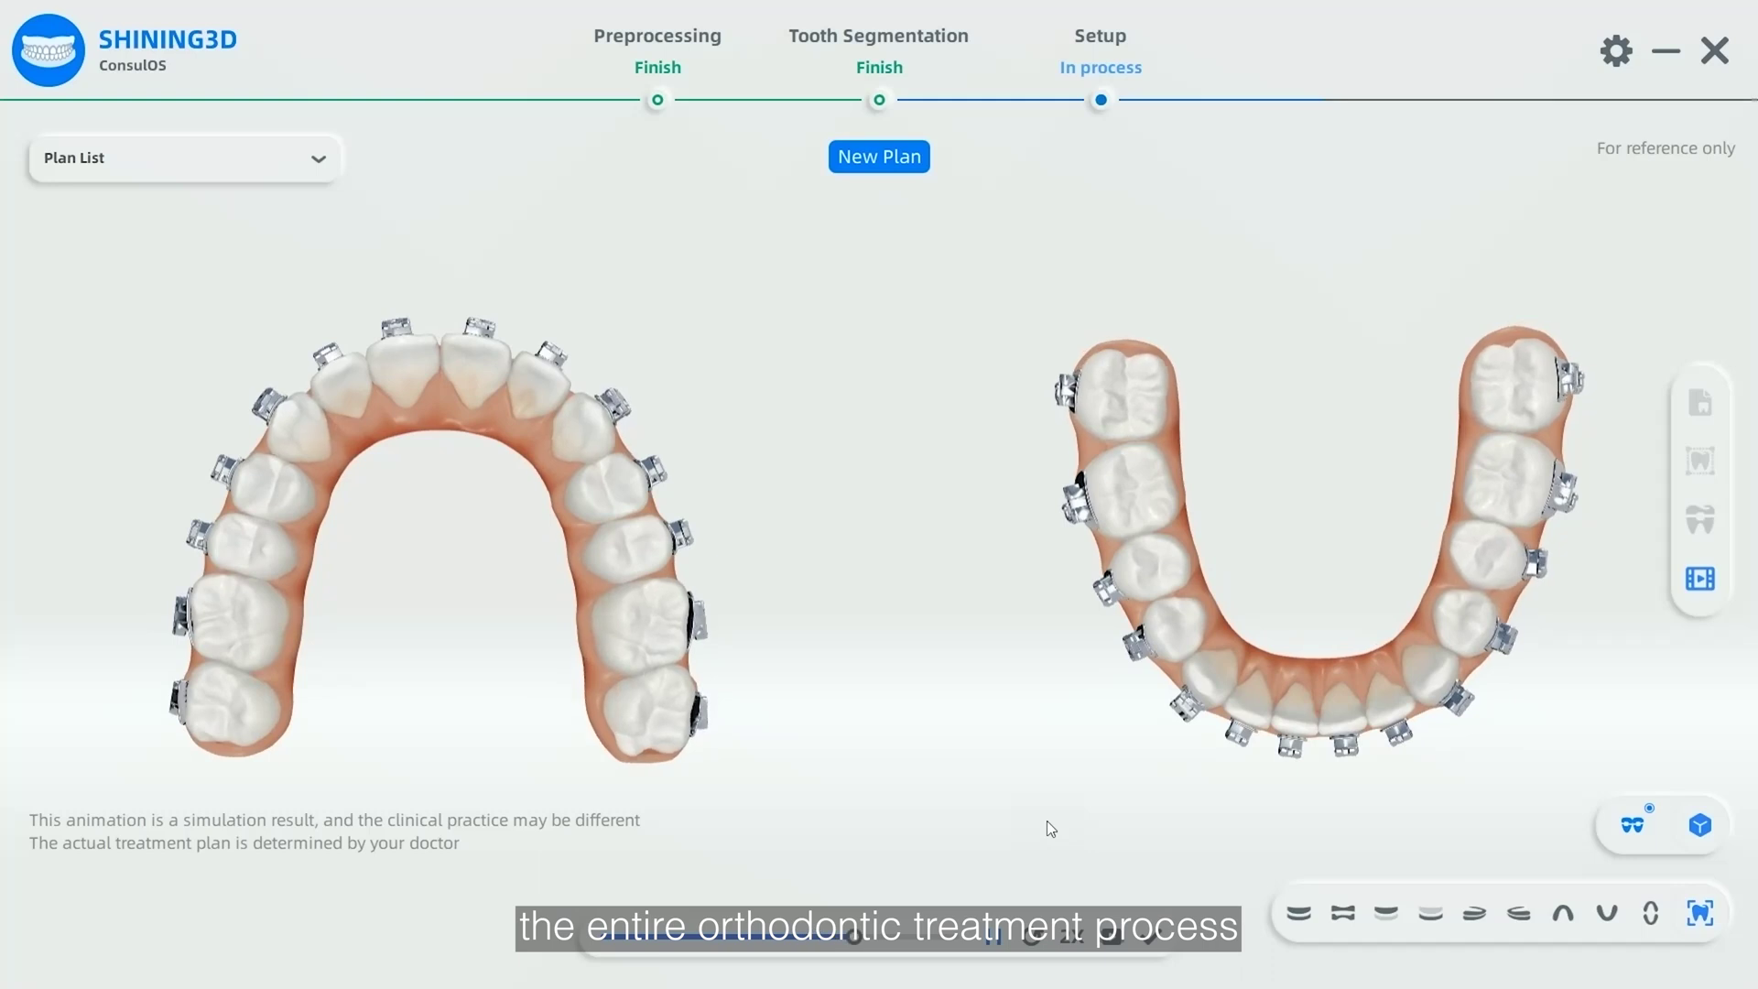
{"action": "left_click", "coordinate": [1145, 936]}
{"action": "left_click", "coordinate": [249, 379]}
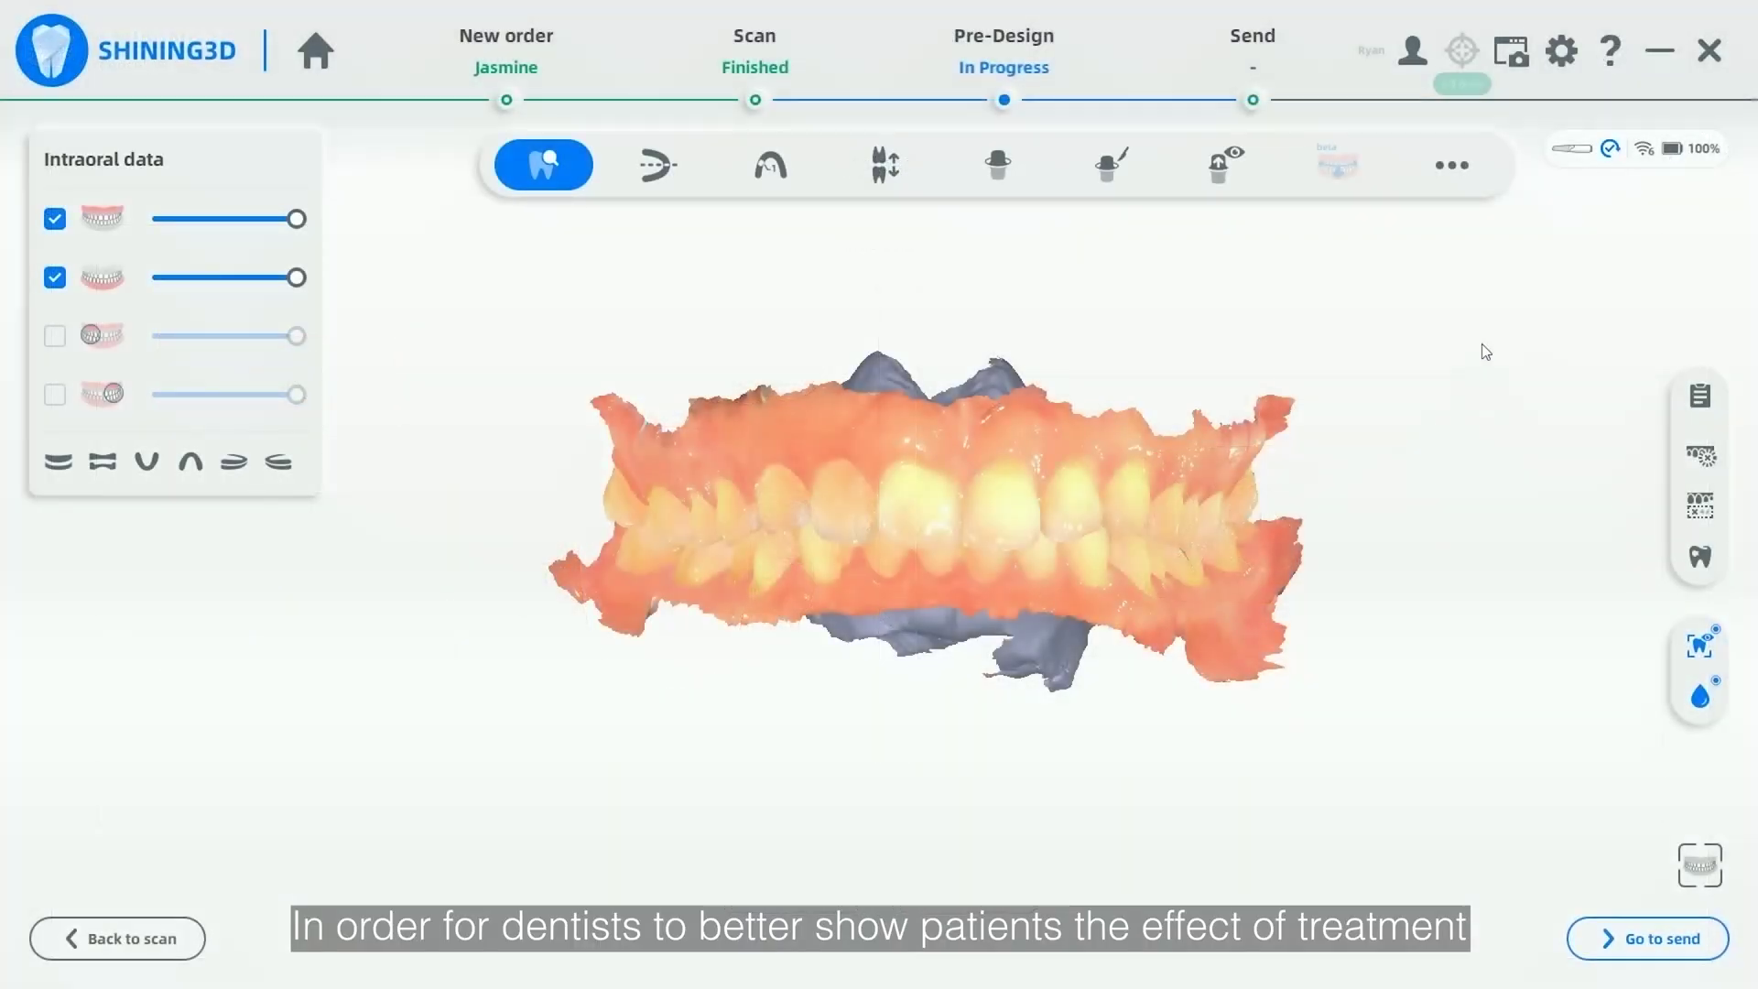
Step: Launch MetronTrack and load the three model data sets from 2023/8/18 16:48, 16:41 and 16:31 for comparison
{"action": "left_click", "coordinate": [1455, 183]}
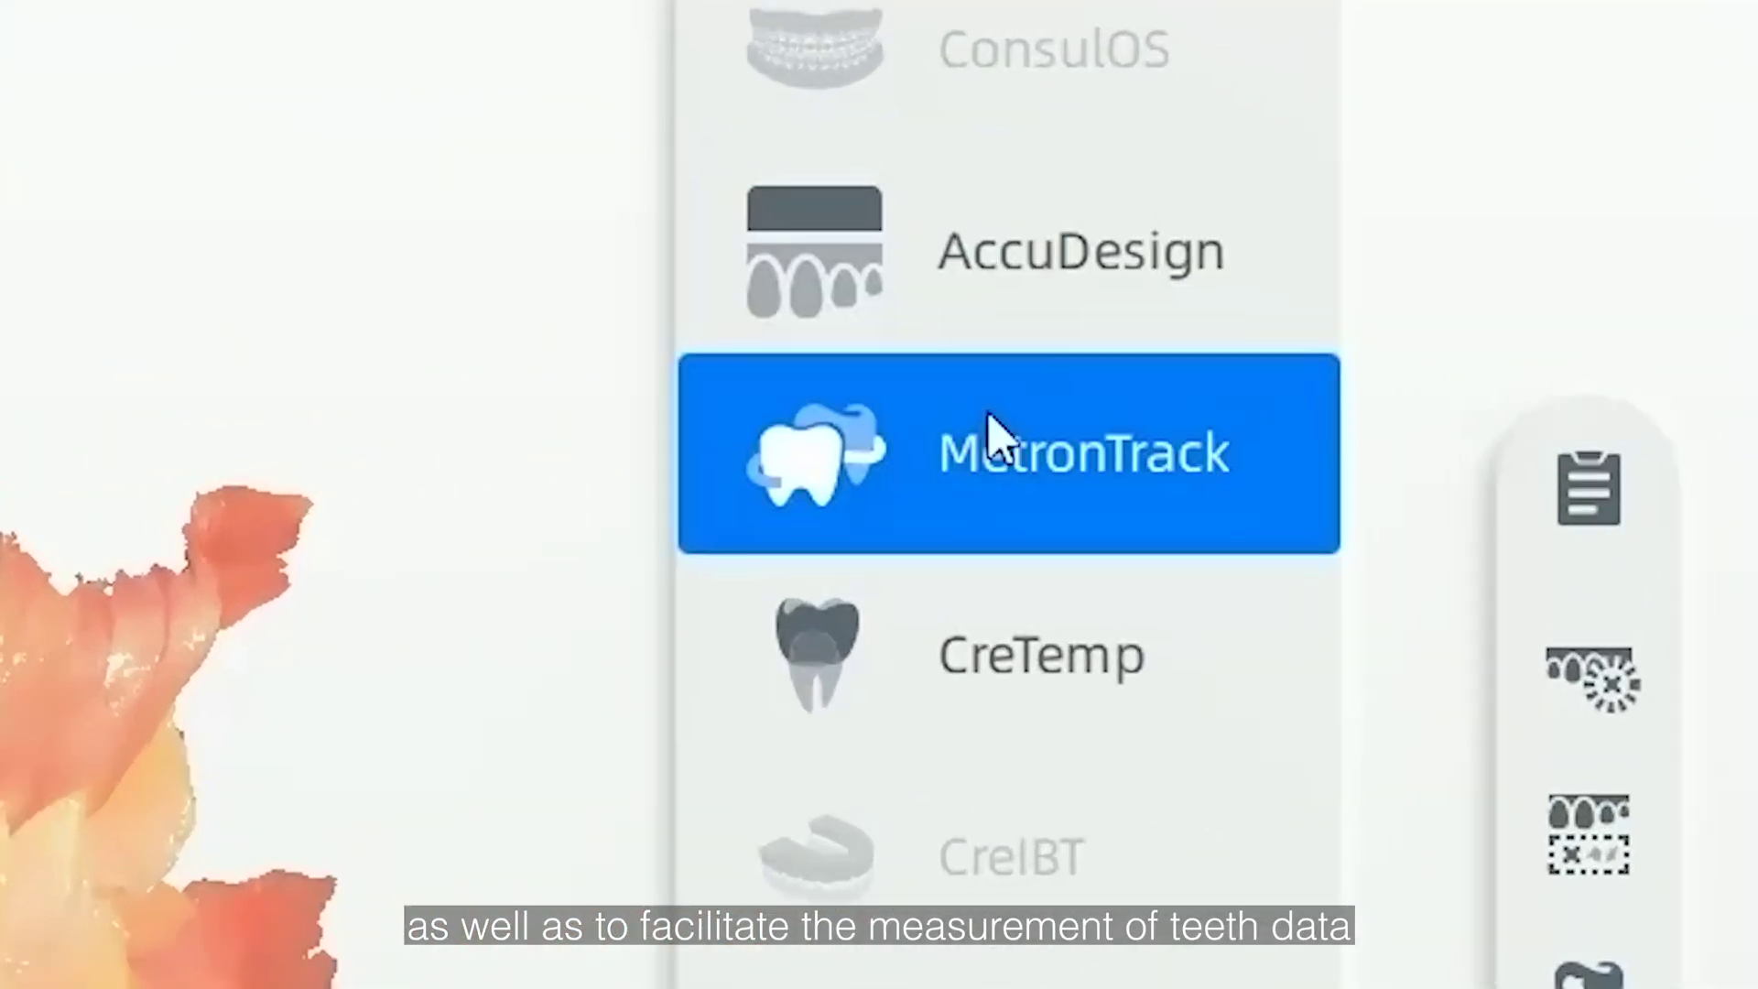
{"action": "left_click", "coordinate": [1513, 379]}
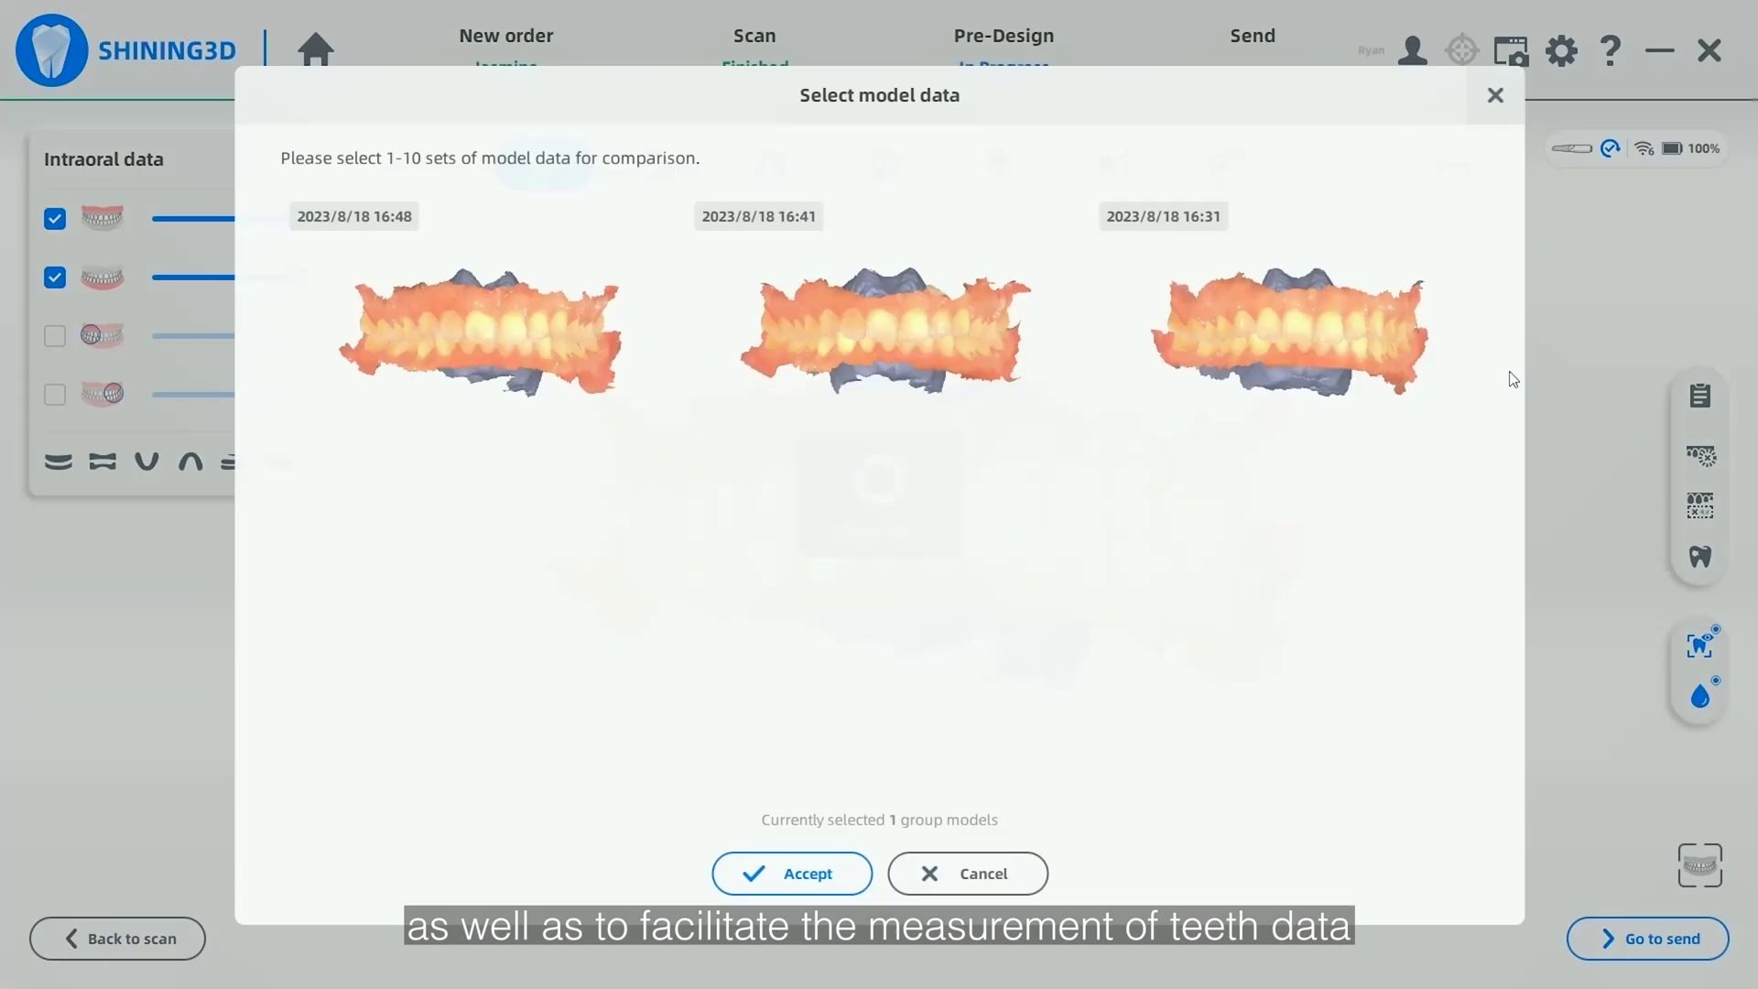
{"action": "left_click", "coordinate": [930, 421]}
{"action": "left_click", "coordinate": [1264, 432]}
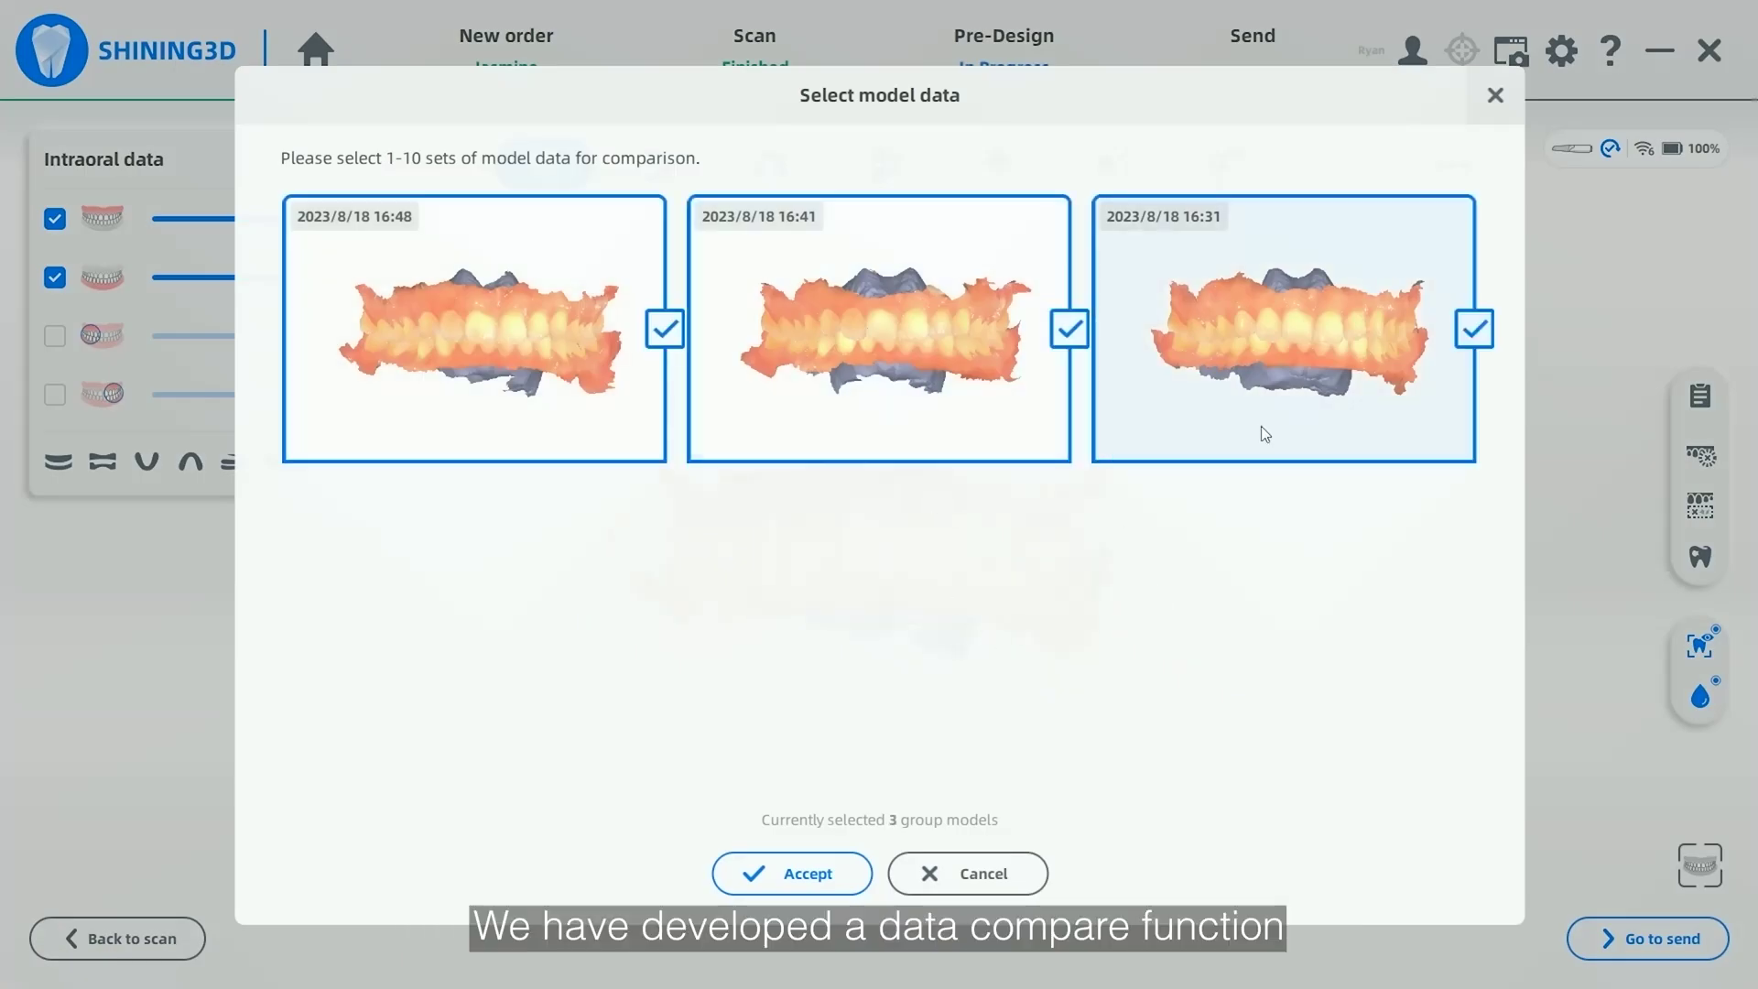
{"action": "left_click", "coordinate": [810, 872]}
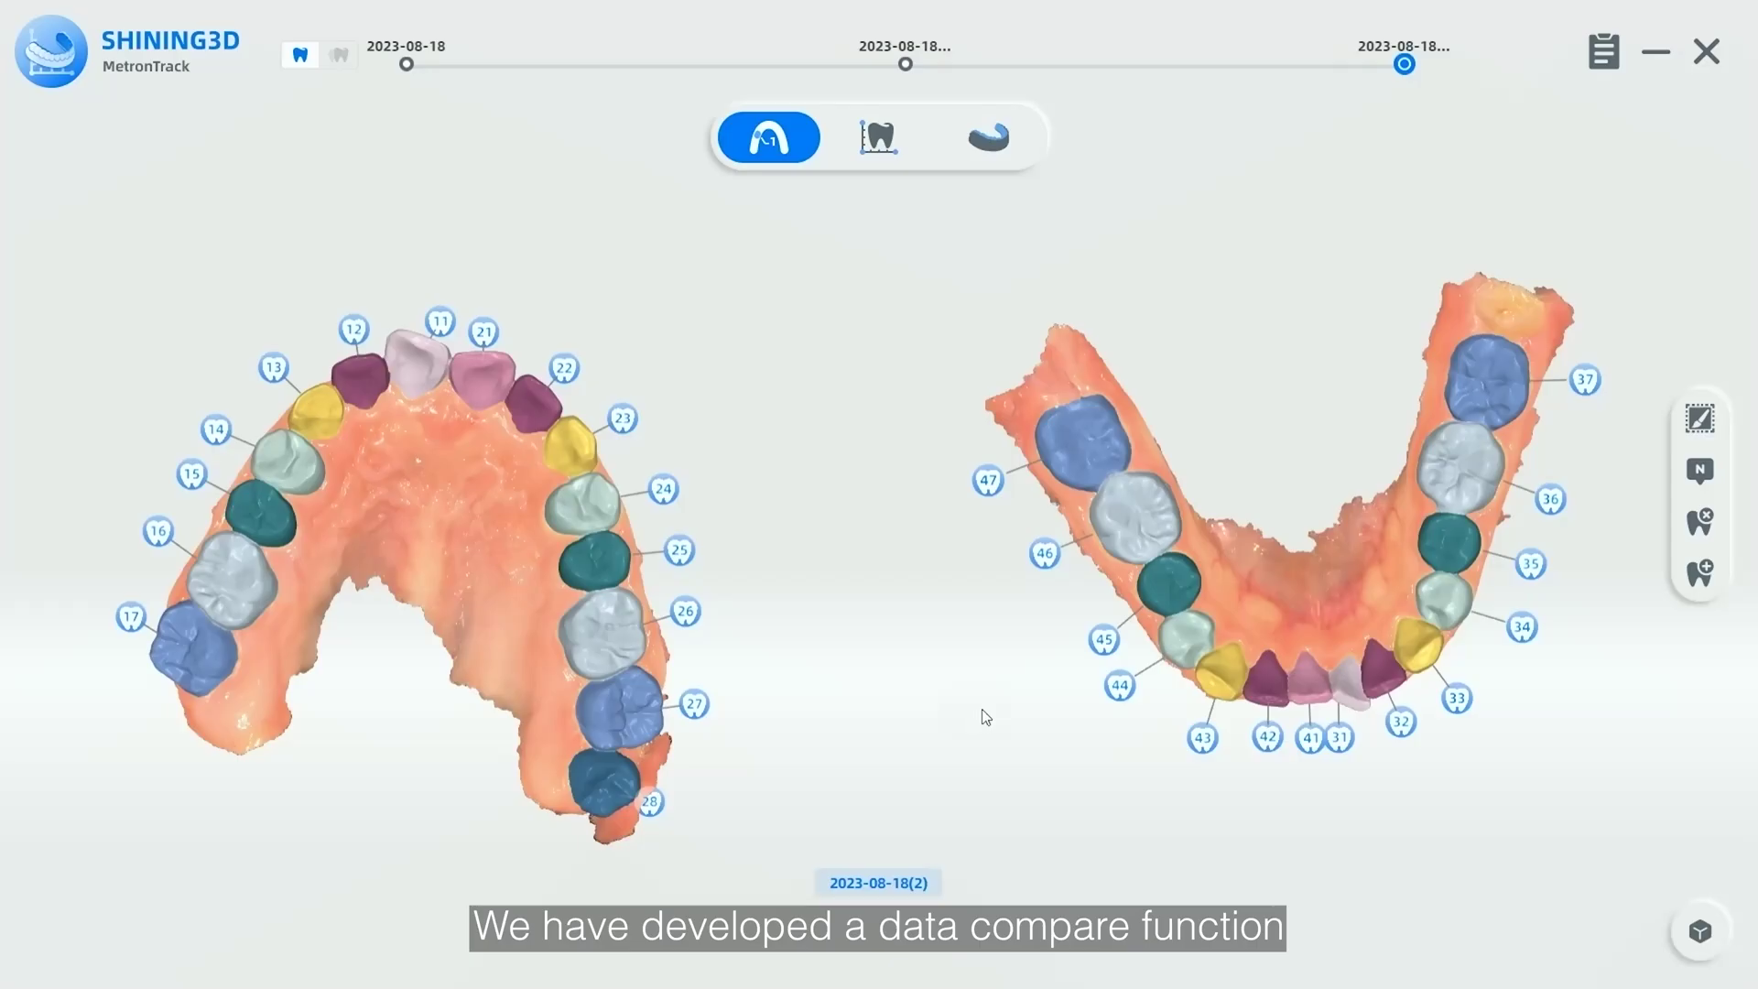
Step: Measure dental crowding with the dental arch and tooth width data, inspect individual lower teeth, and check the Bolton ratio
{"action": "left_click_drag", "start_coordinate": [586, 700], "coordinate": [430, 590]}
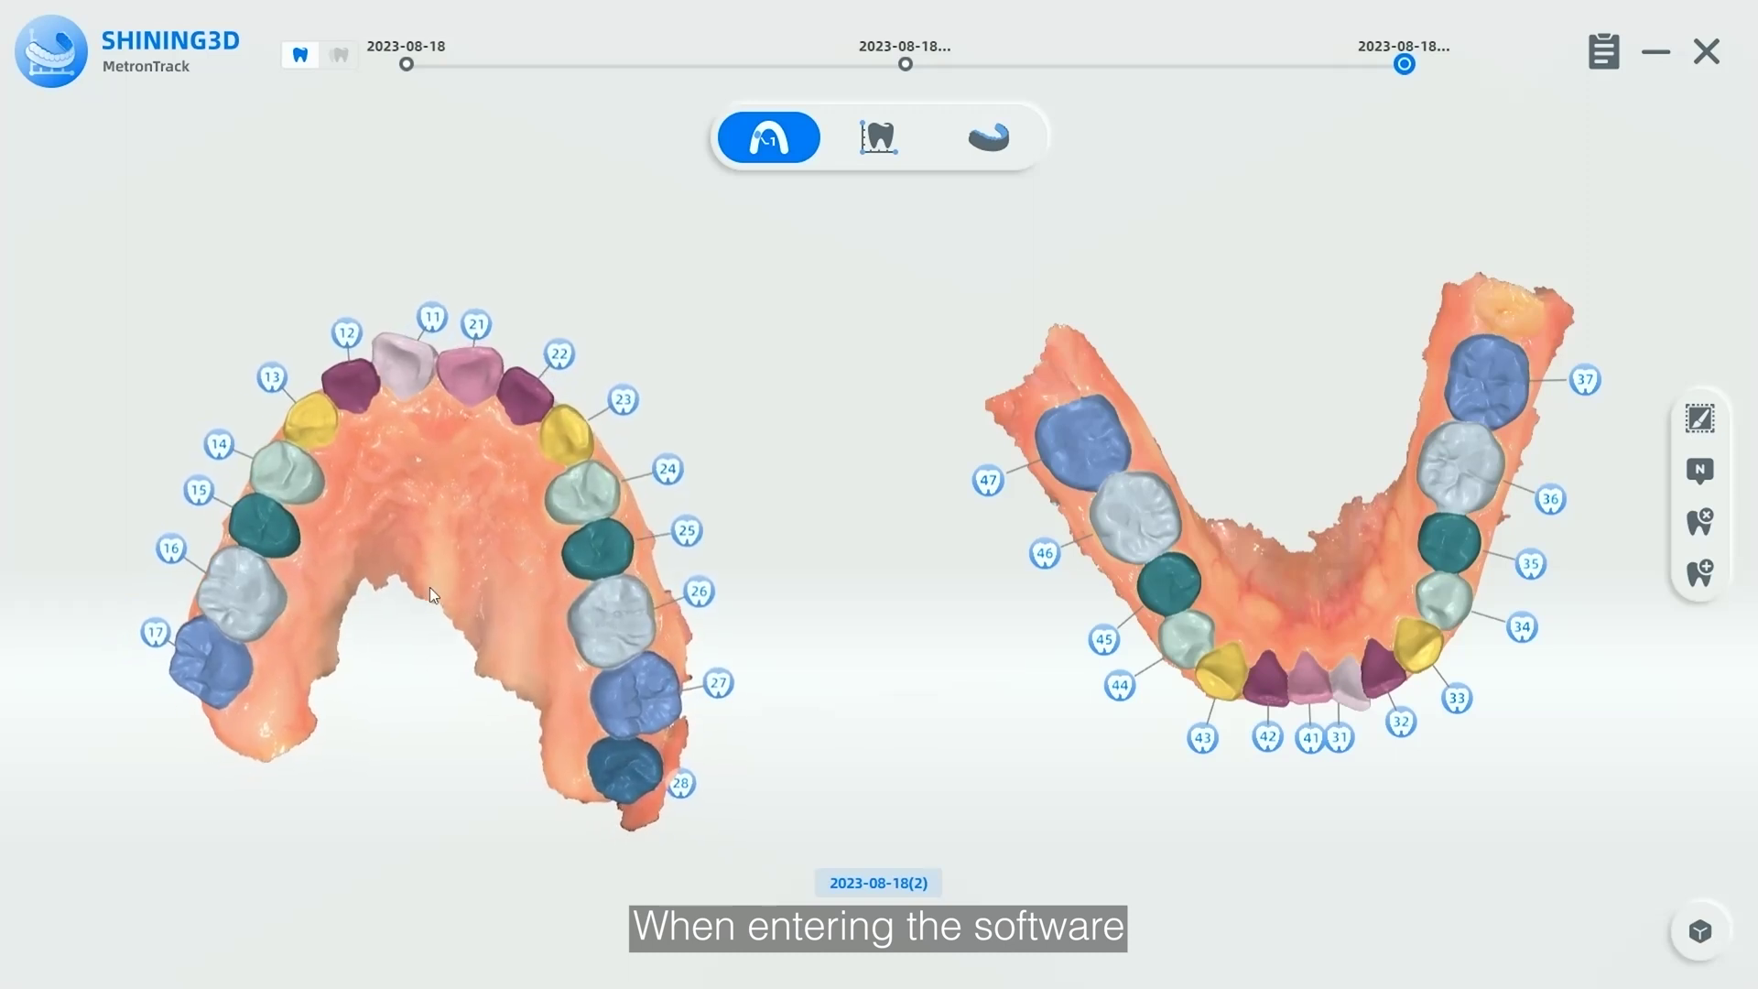
{"action": "left_click_drag", "start_coordinate": [1346, 524], "coordinate": [1308, 568]}
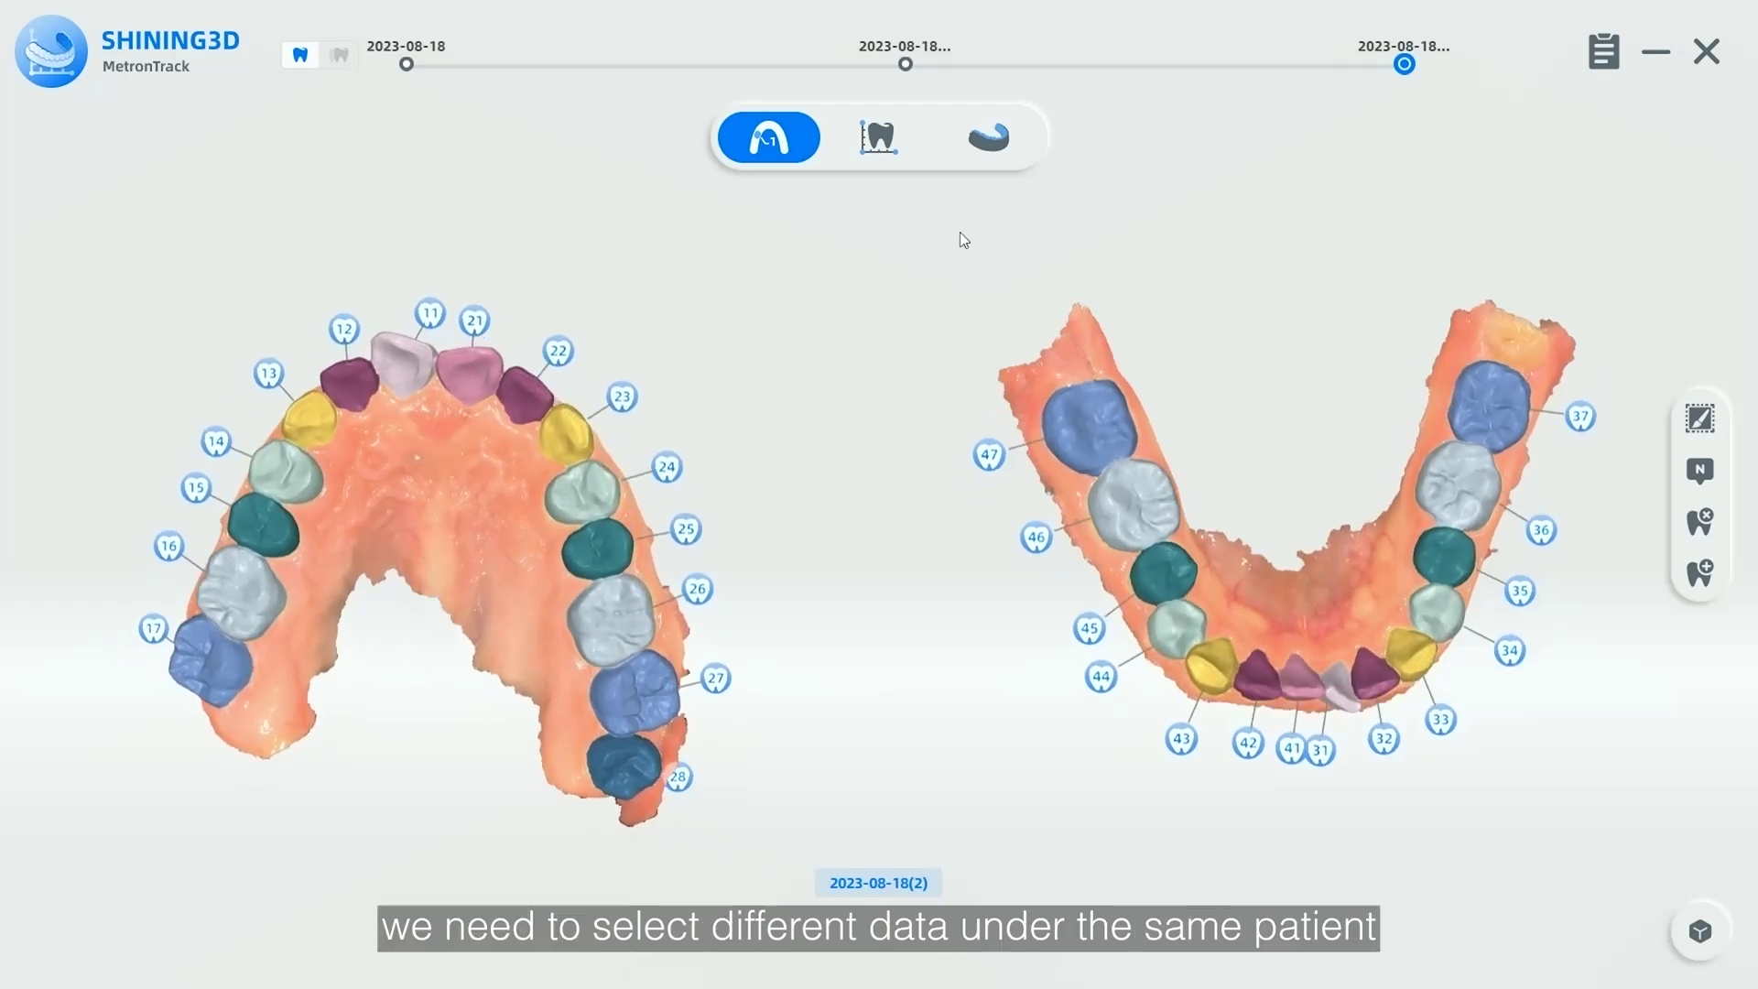
{"action": "left_click", "coordinate": [887, 143]}
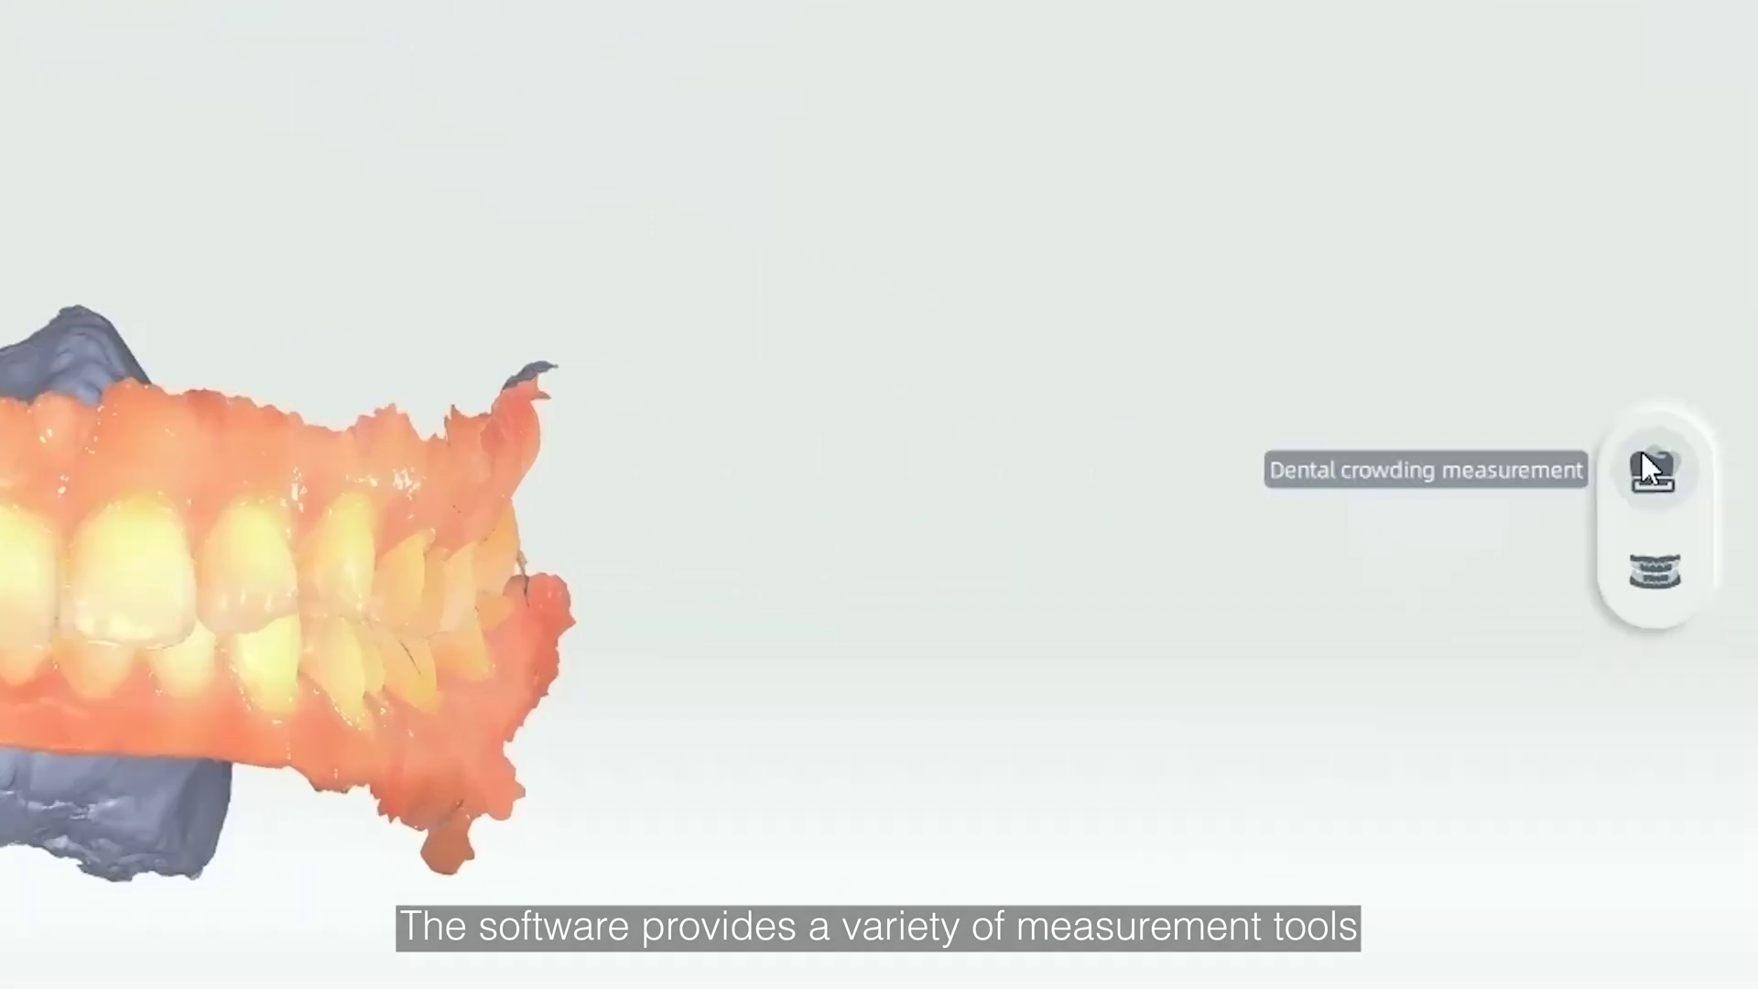
{"action": "left_click", "coordinate": [1698, 470]}
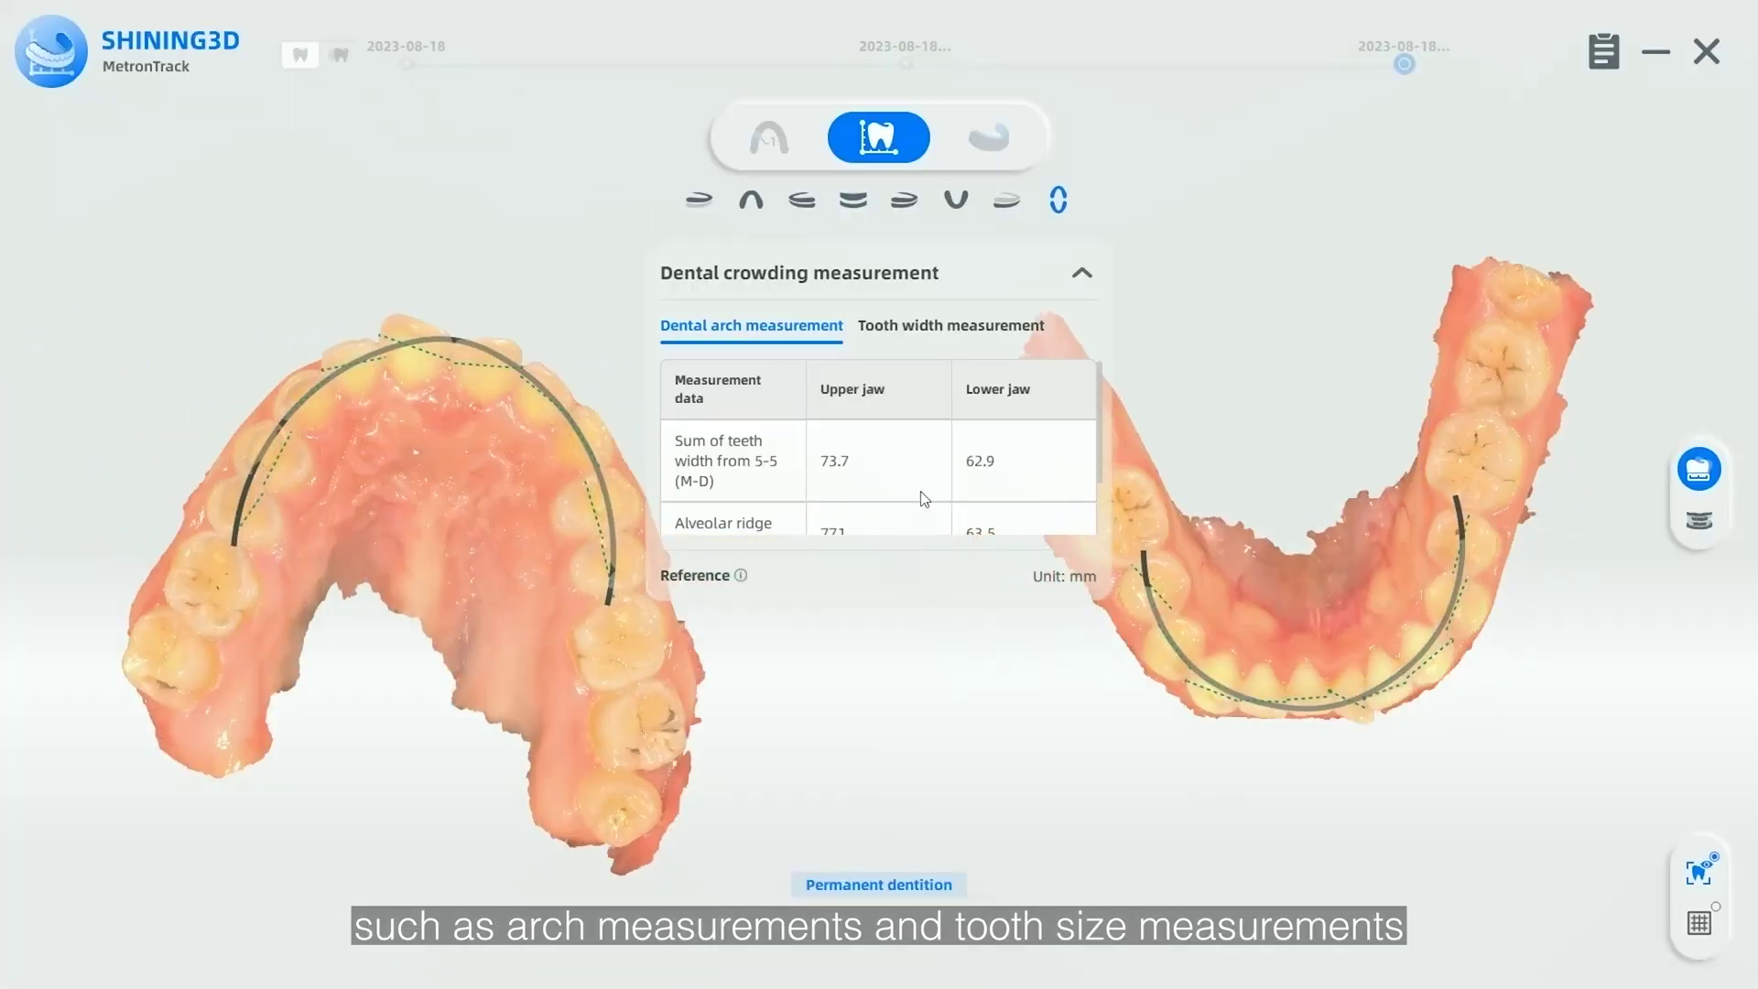
{"action": "left_click", "coordinate": [1344, 694]}
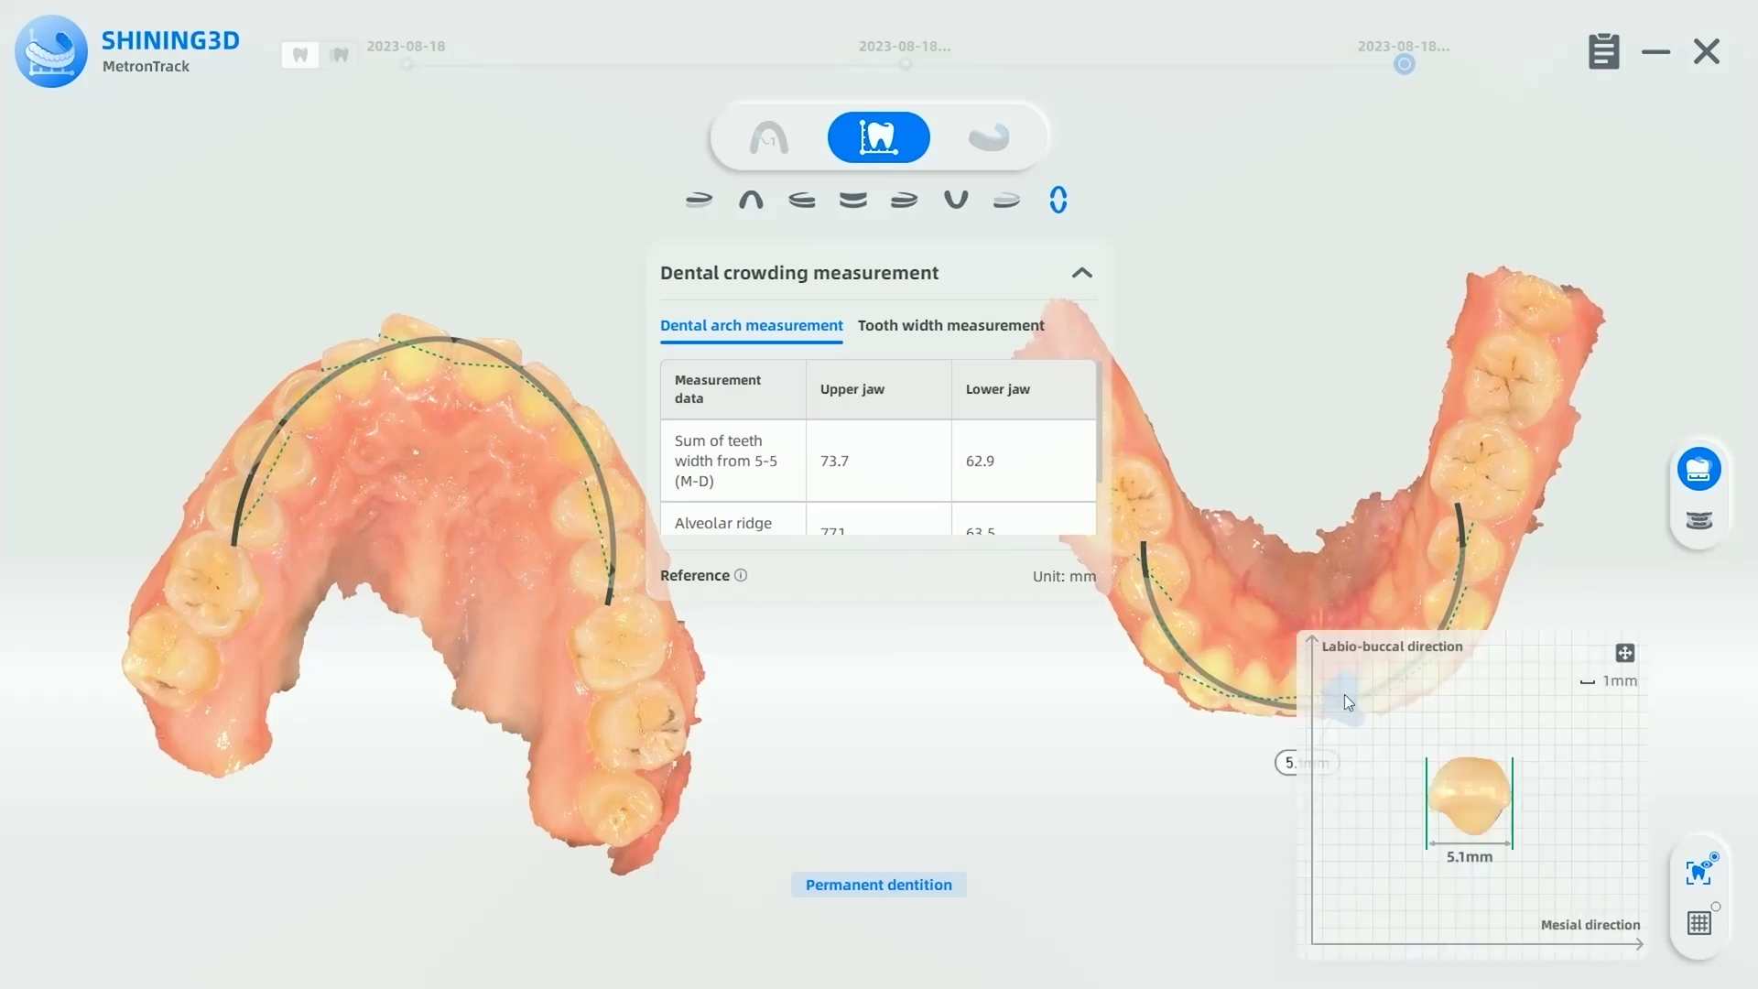
{"action": "left_click", "coordinate": [951, 325]}
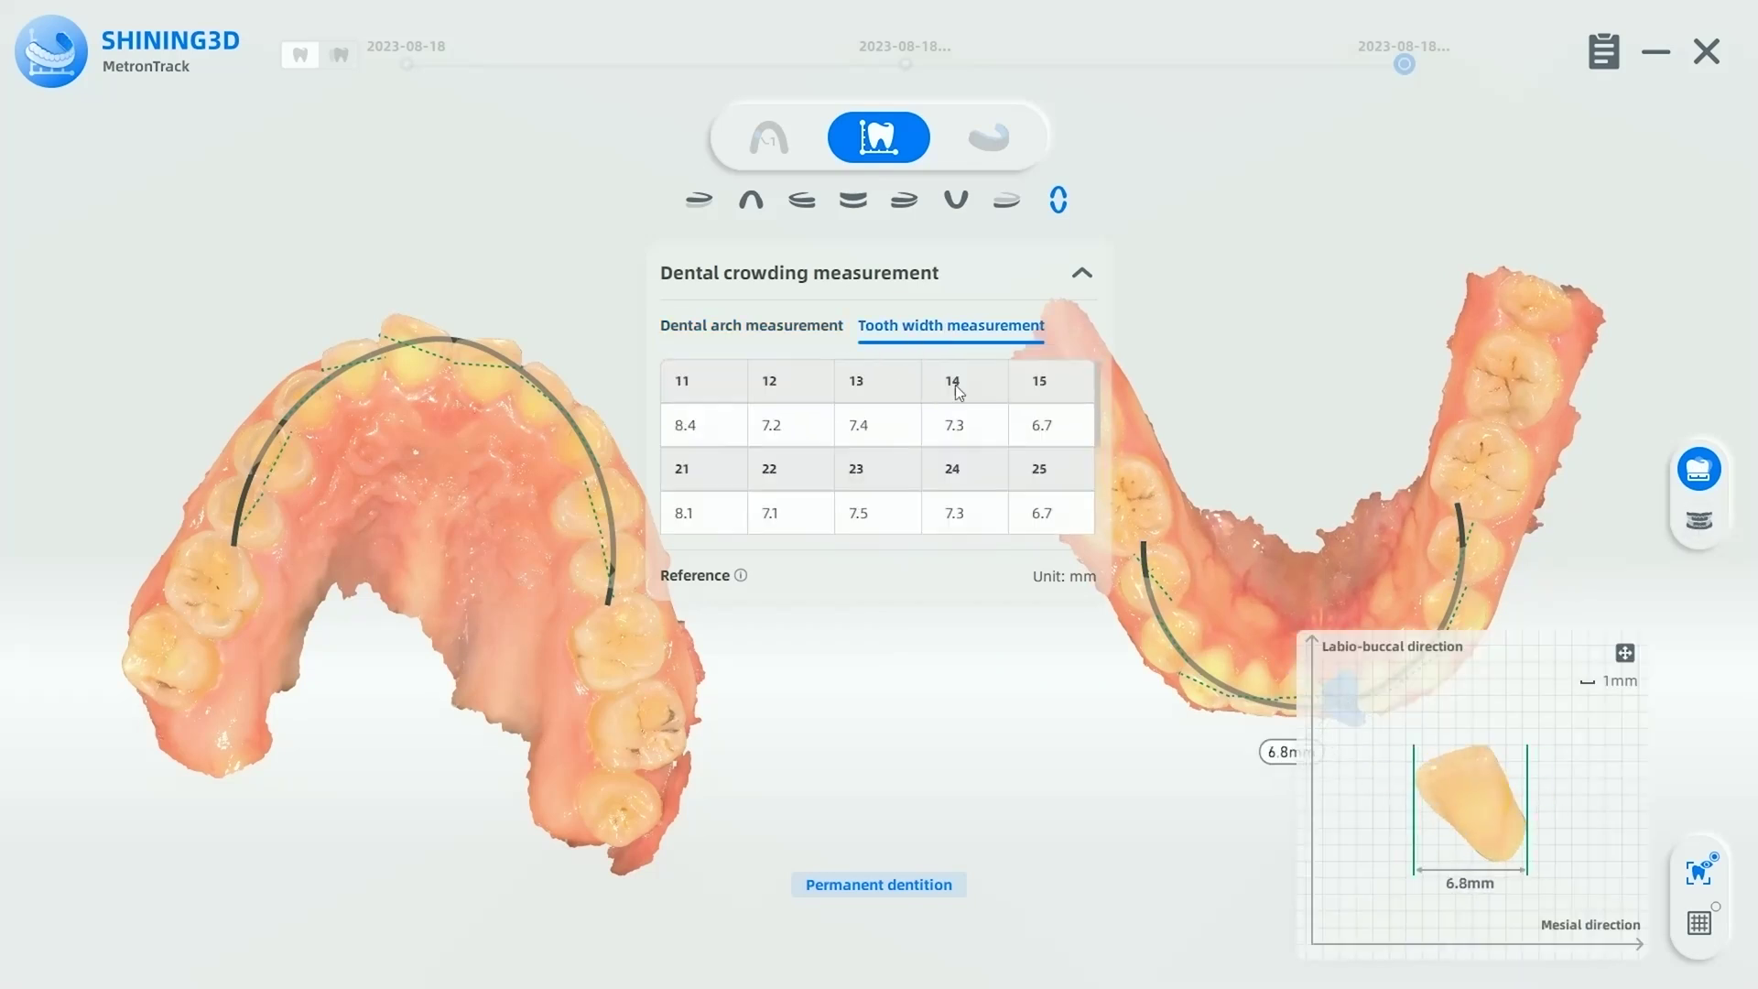
{"action": "left_click", "coordinate": [1699, 520]}
{"action": "left_click", "coordinate": [1169, 640]}
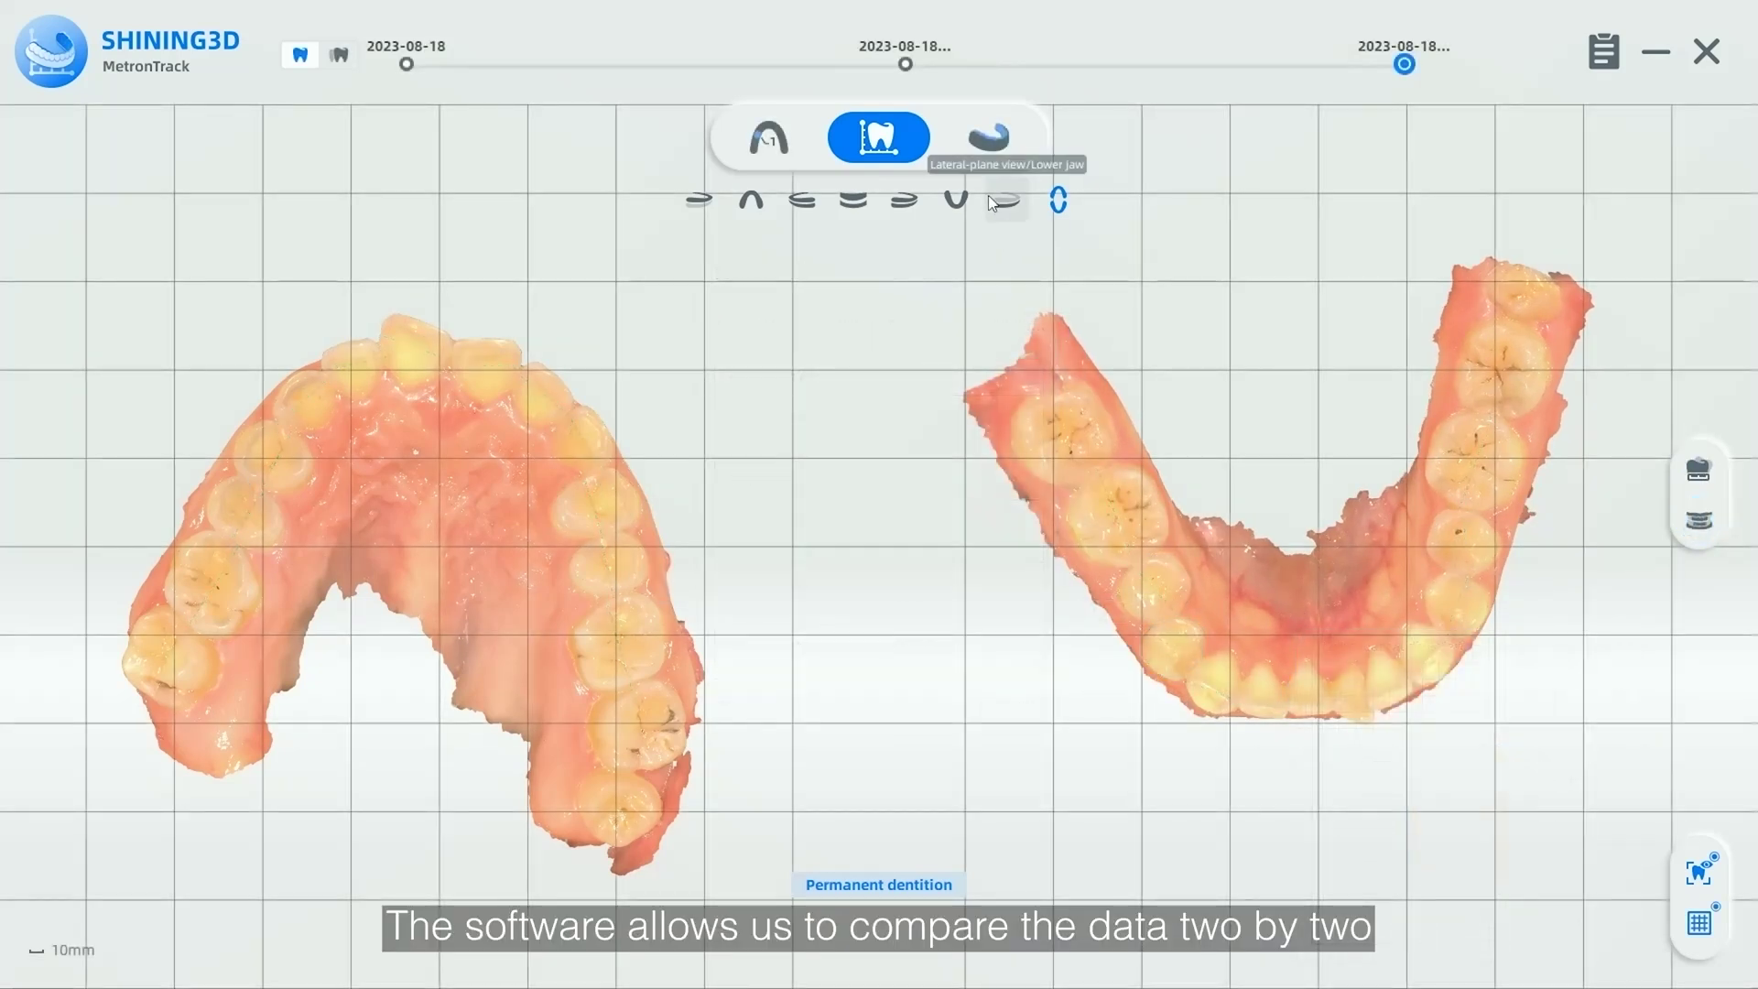
Step: Compare models 2023-08-18(1) and 2023-08-18(2), try the model alignment options, and accept the automatic alignment
{"action": "left_click", "coordinate": [989, 137]}
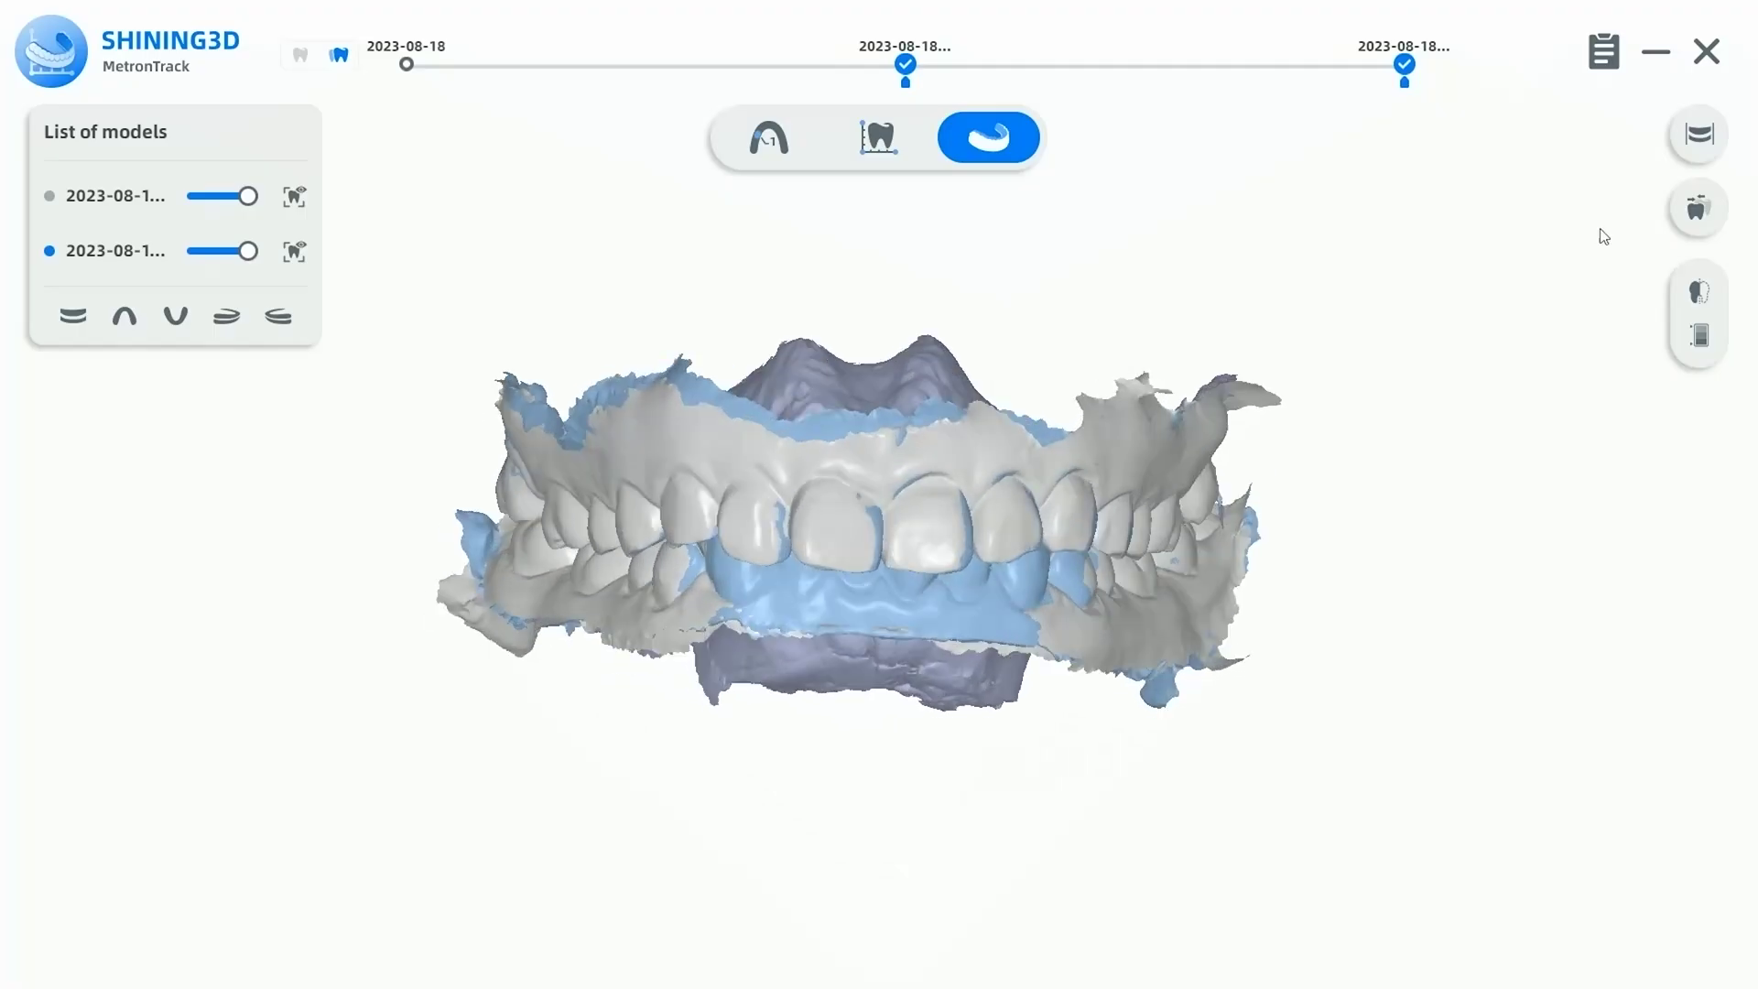
{"action": "left_click", "coordinate": [1692, 140]}
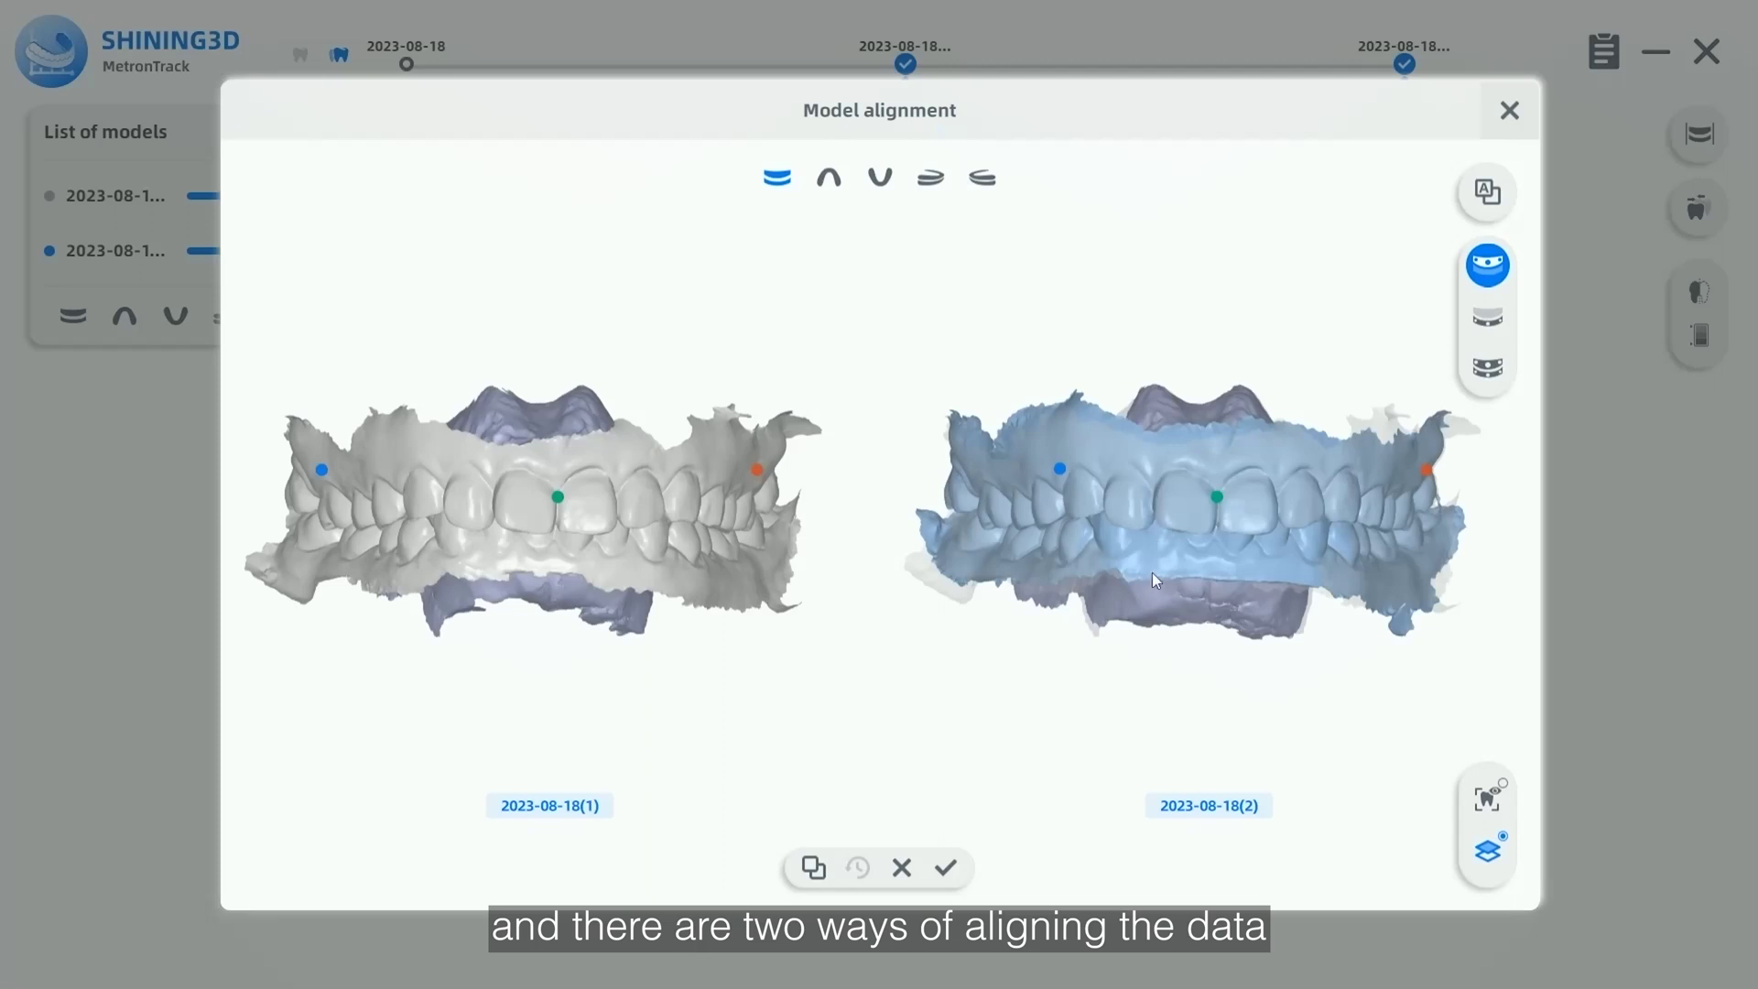
{"action": "left_click", "coordinate": [814, 867]}
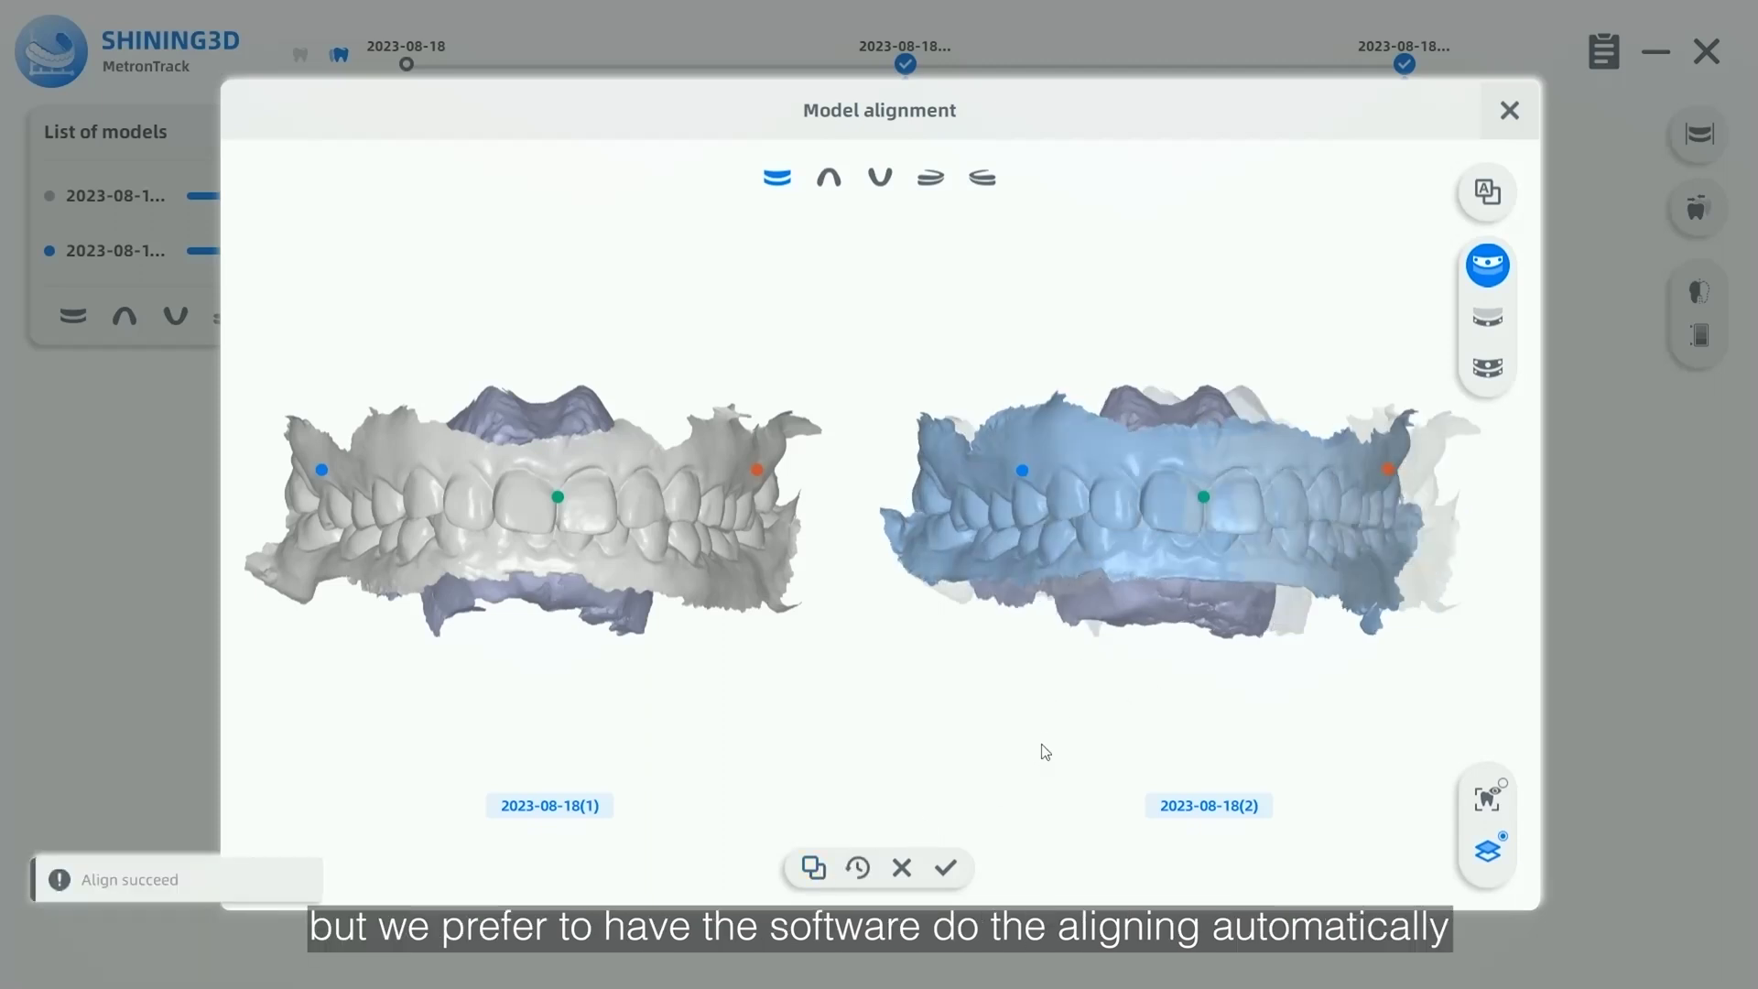
{"action": "left_click", "coordinate": [861, 879]}
{"action": "left_click", "coordinate": [1488, 317]}
{"action": "left_click", "coordinate": [1488, 367]}
{"action": "left_click", "coordinate": [1488, 192]}
{"action": "left_click", "coordinate": [946, 868]}
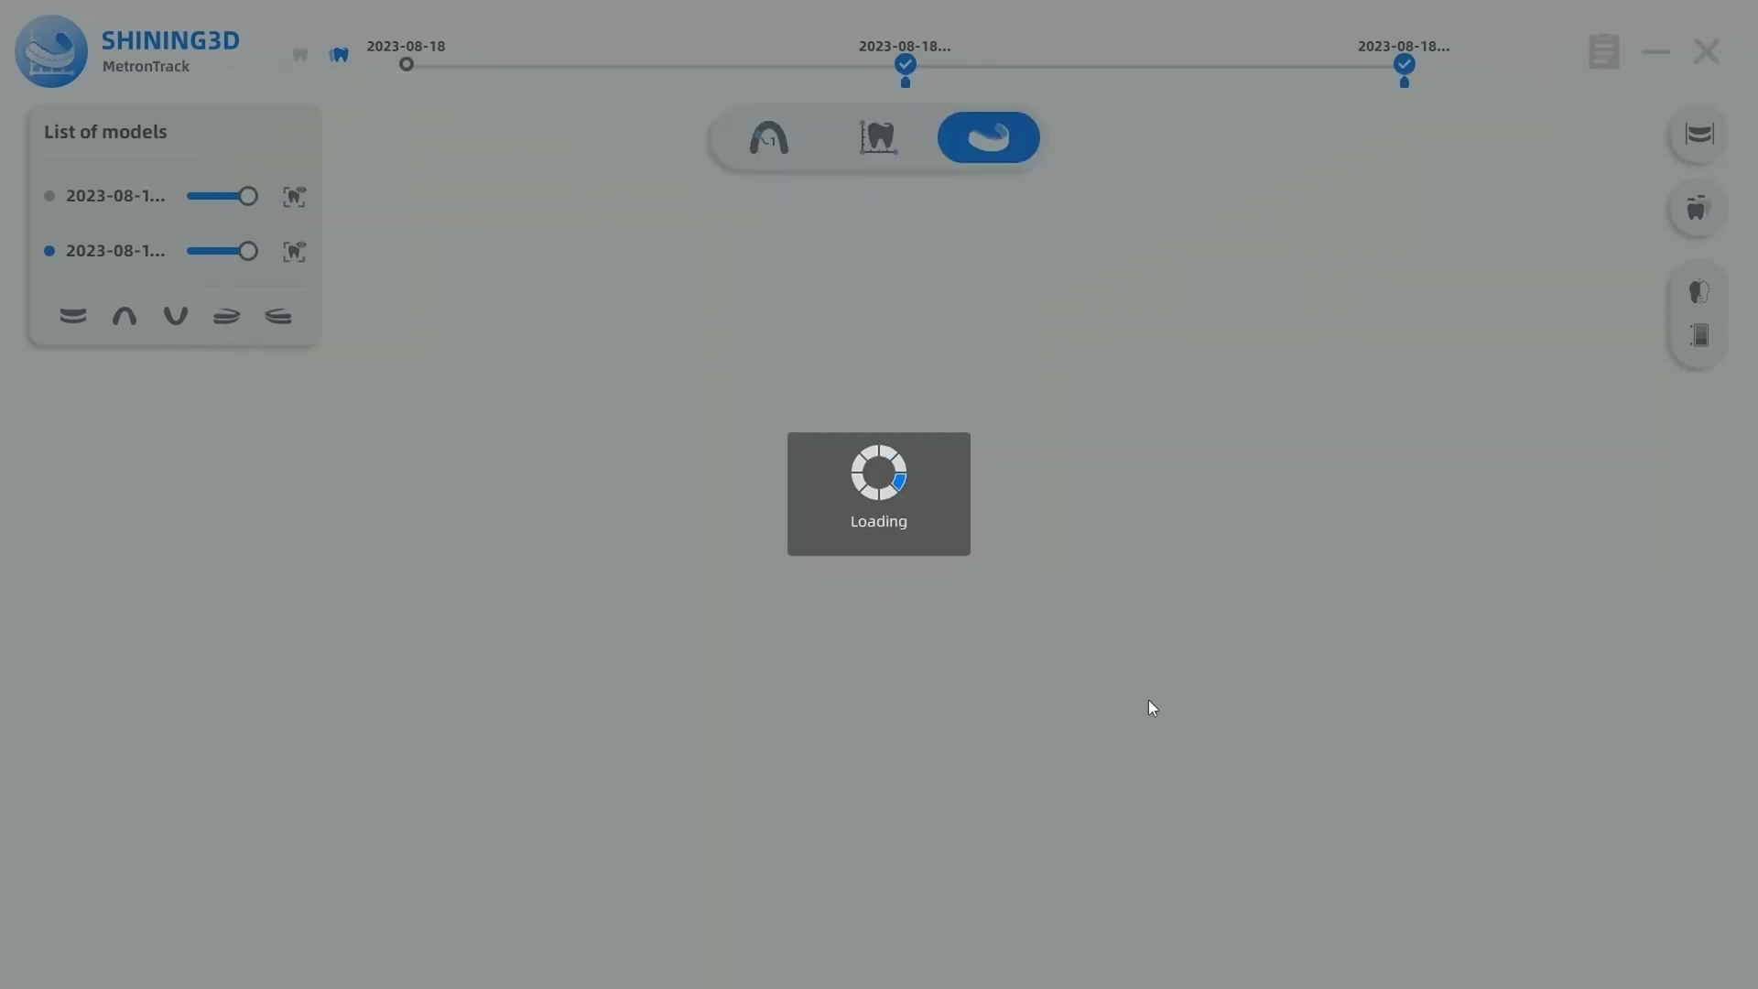
Step: Show the segmented teeth comparison as a ribbon diagram and label the deviation at points on the upper teeth
{"action": "left_click", "coordinate": [1699, 208]}
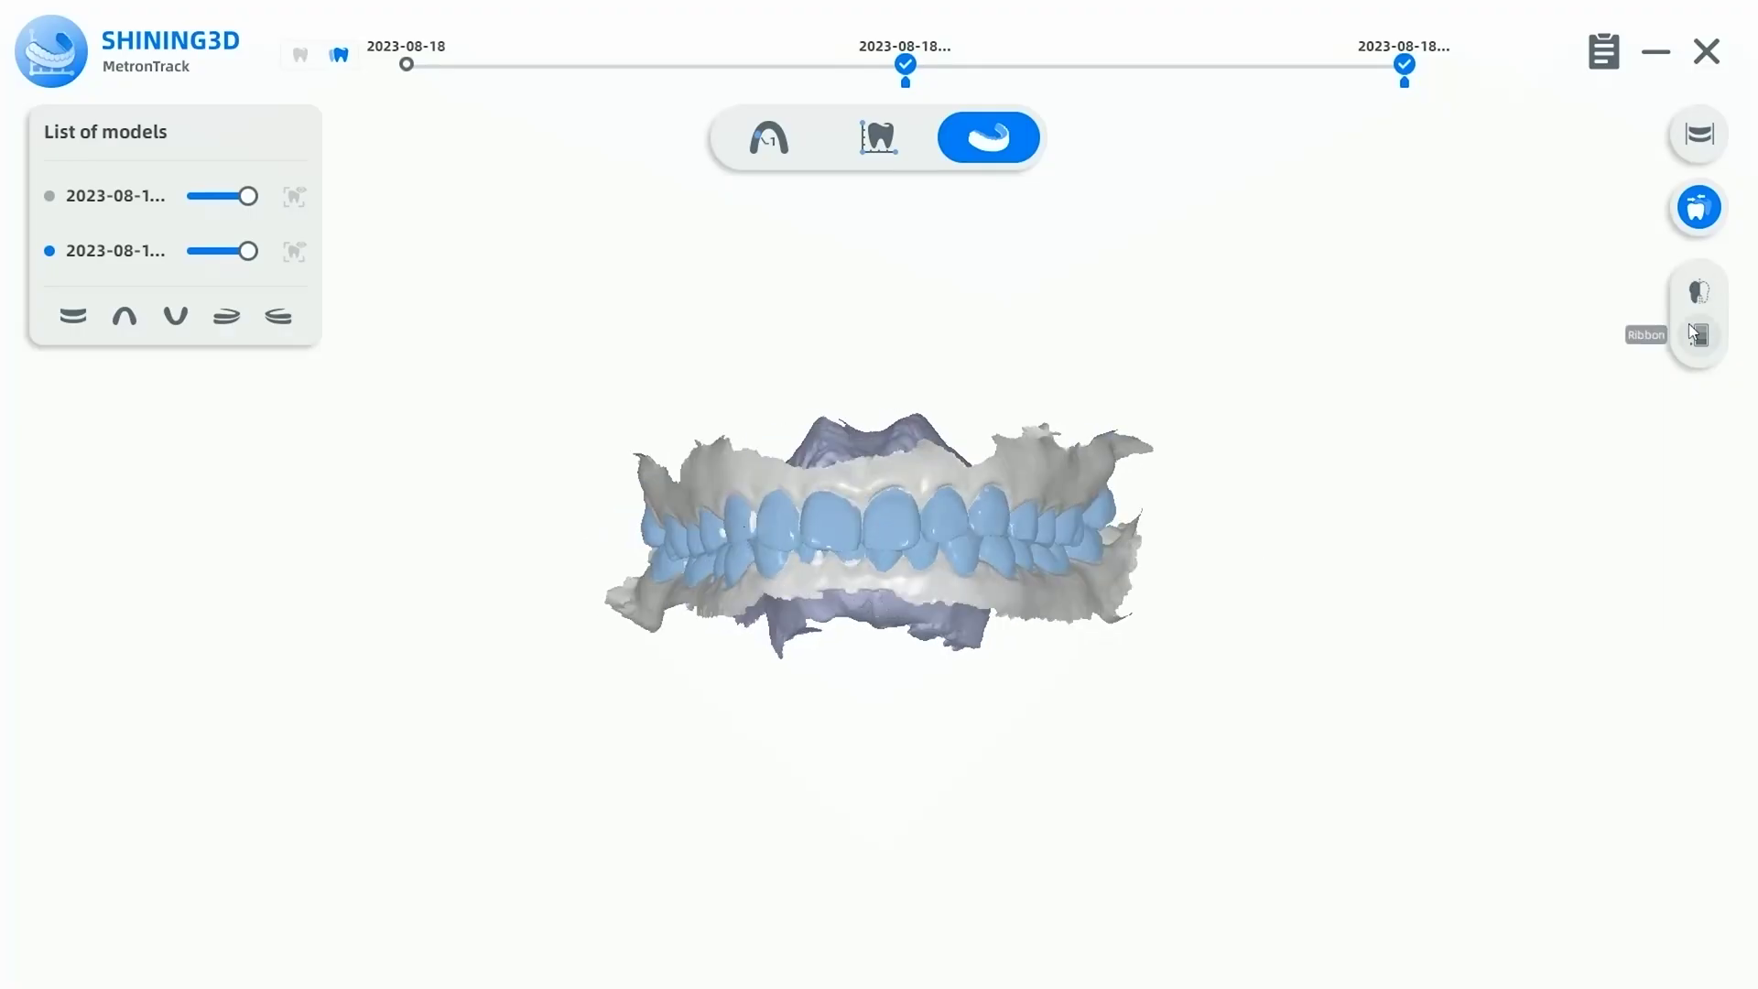
{"action": "left_click", "coordinate": [1696, 333]}
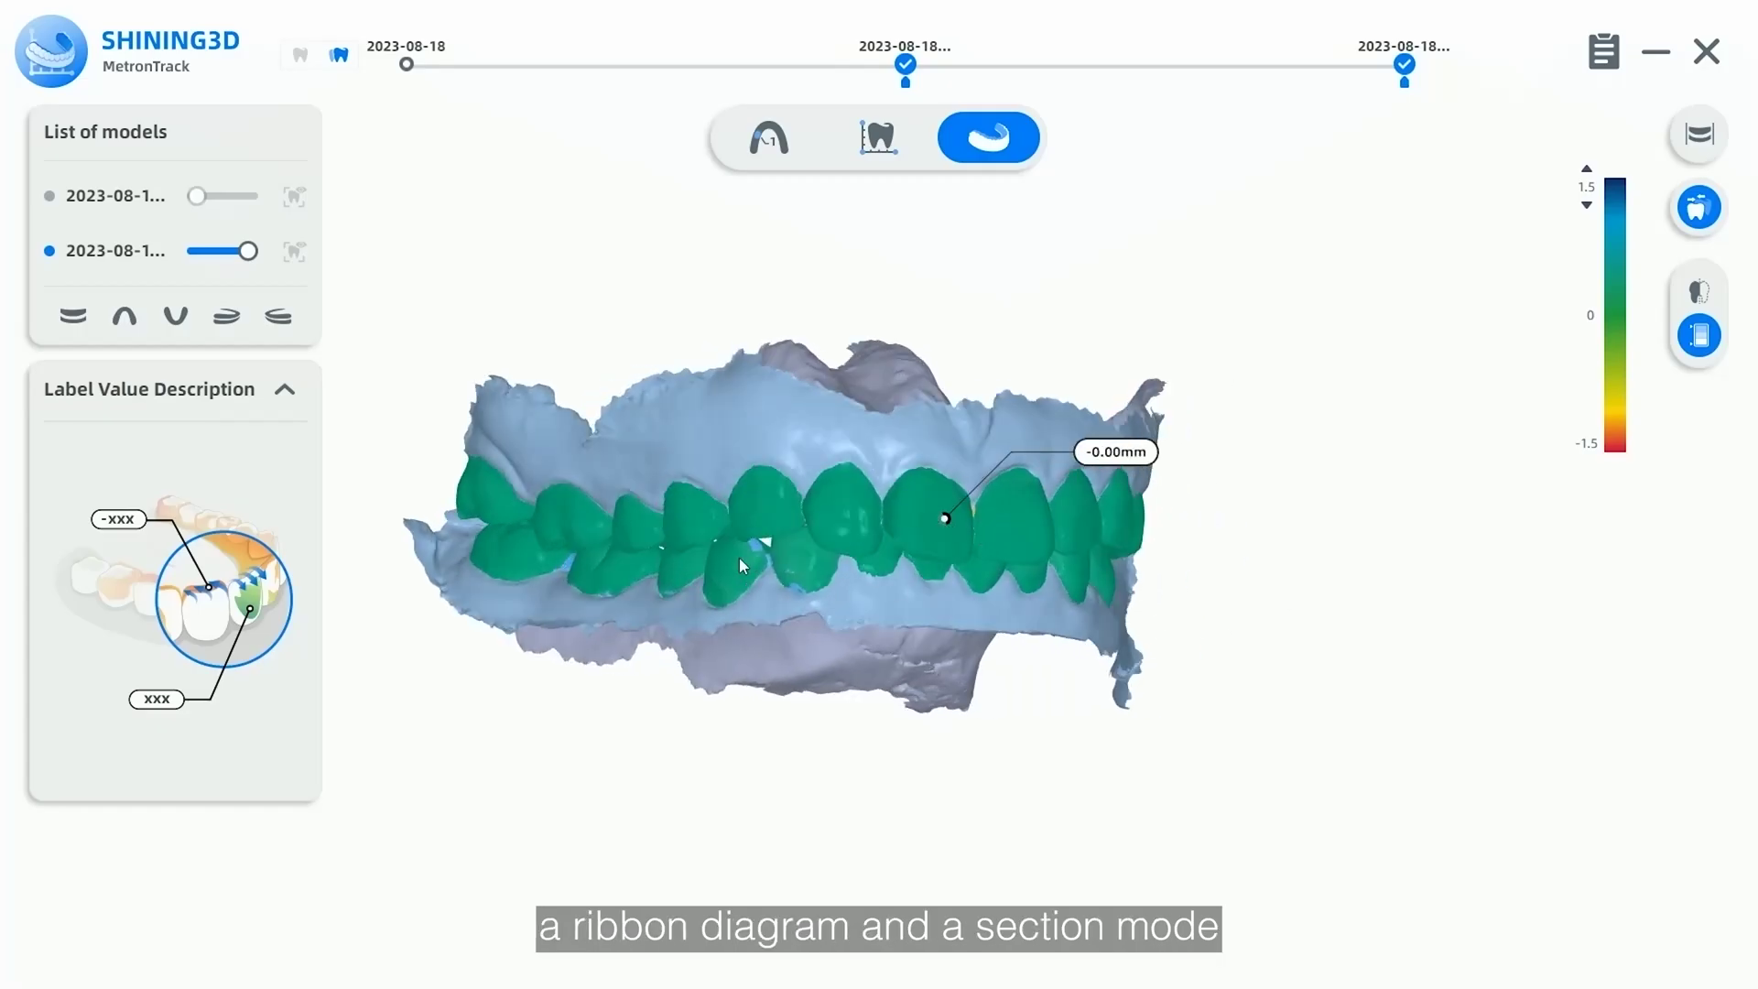
{"action": "left_click_drag", "start_coordinate": [742, 566], "coordinate": [925, 540]}
{"action": "left_click", "coordinate": [758, 513]}
{"action": "left_click_drag", "start_coordinate": [1063, 542], "coordinate": [477, 575]}
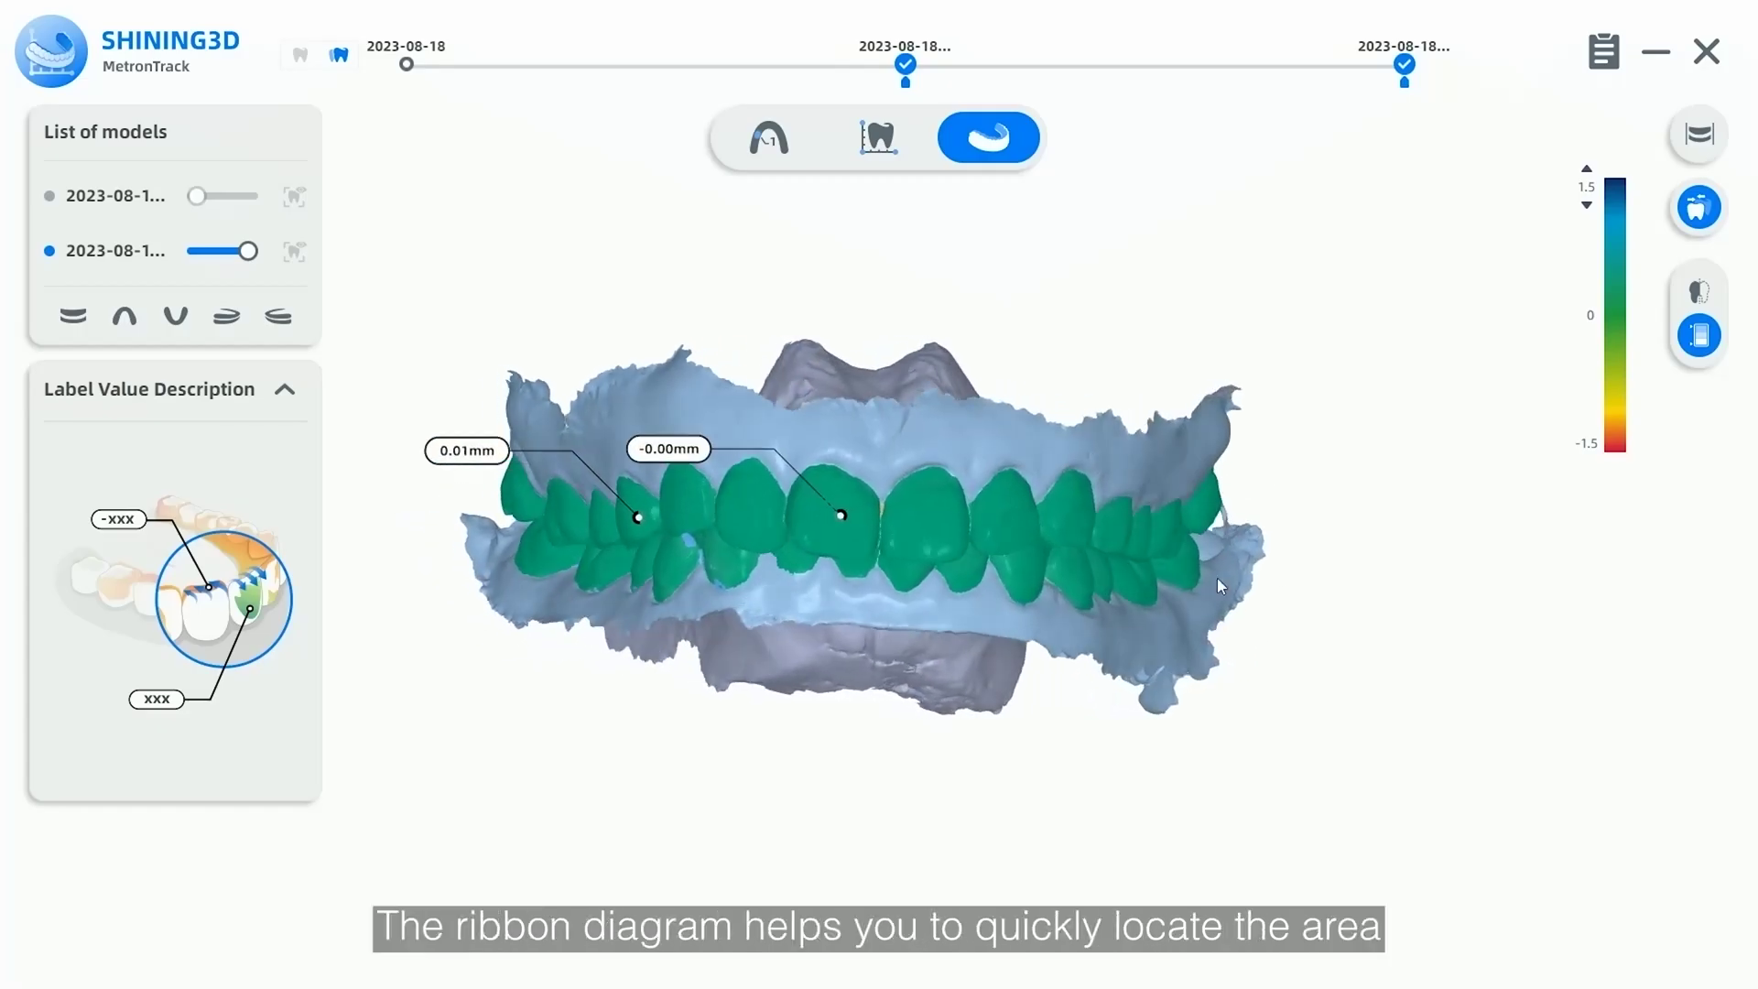
Step: In section mode, move the section plane to the side teeth and measure the gap between the upper and lower contours
{"action": "left_click", "coordinate": [1705, 293]}
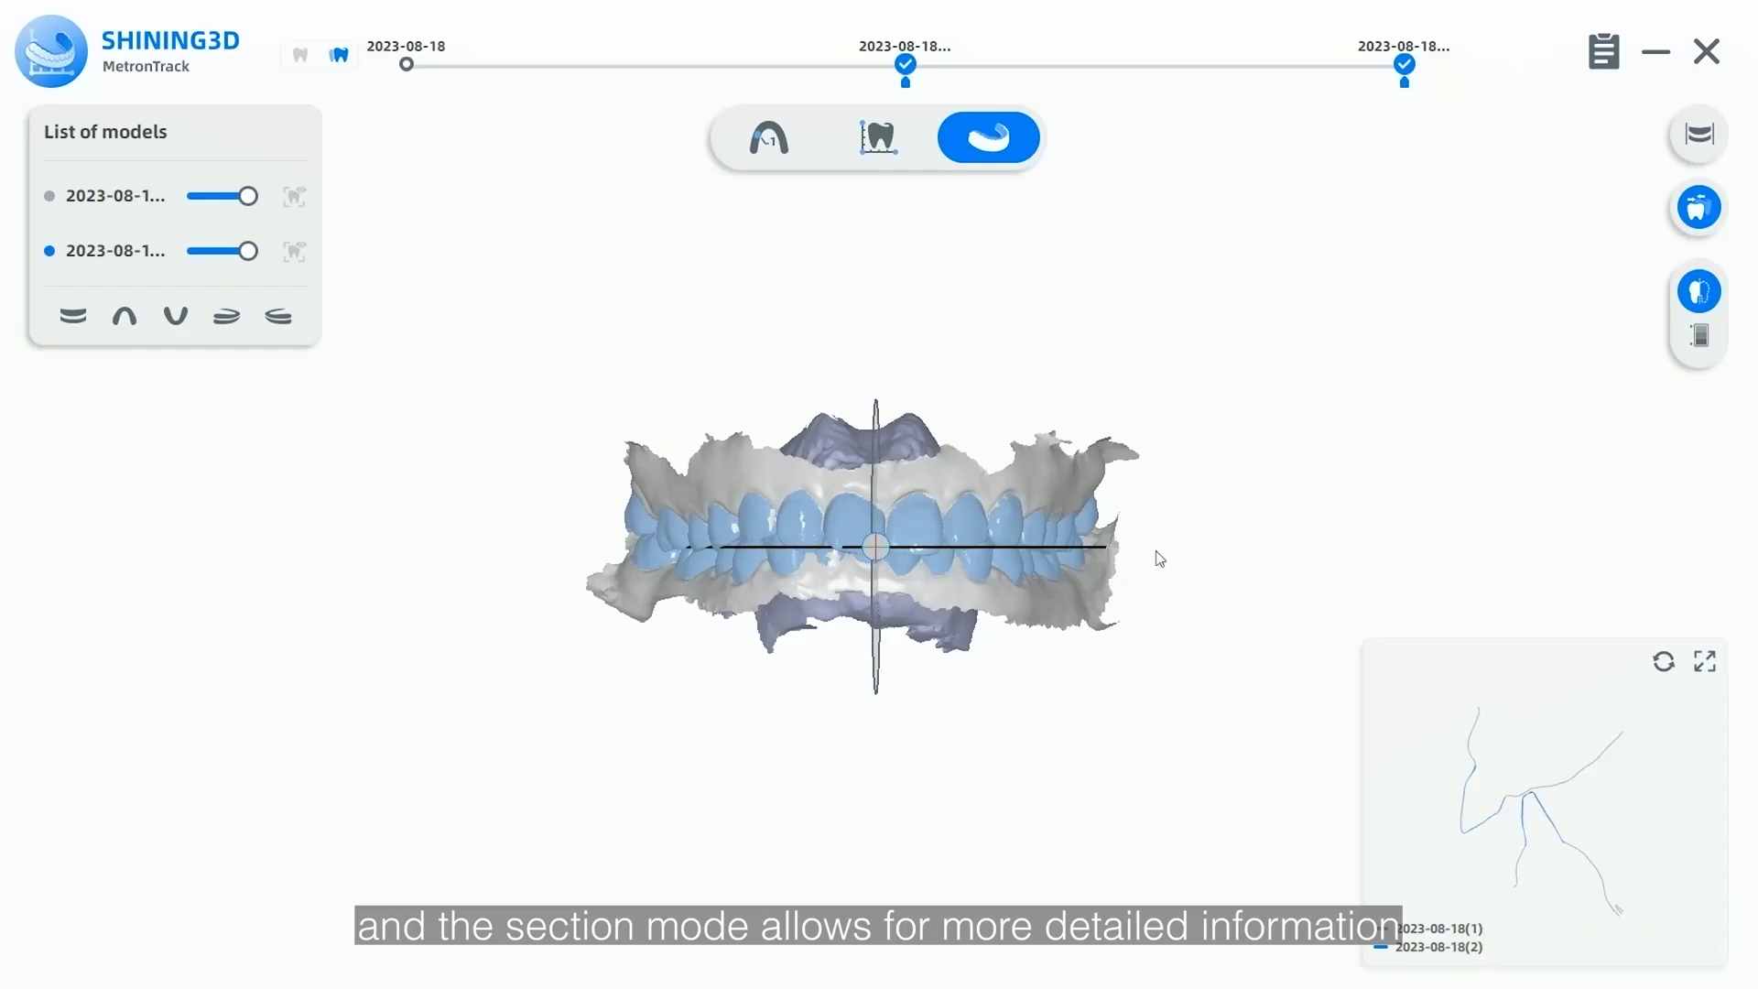
{"action": "left_click_drag", "start_coordinate": [861, 550], "coordinate": [1006, 600]}
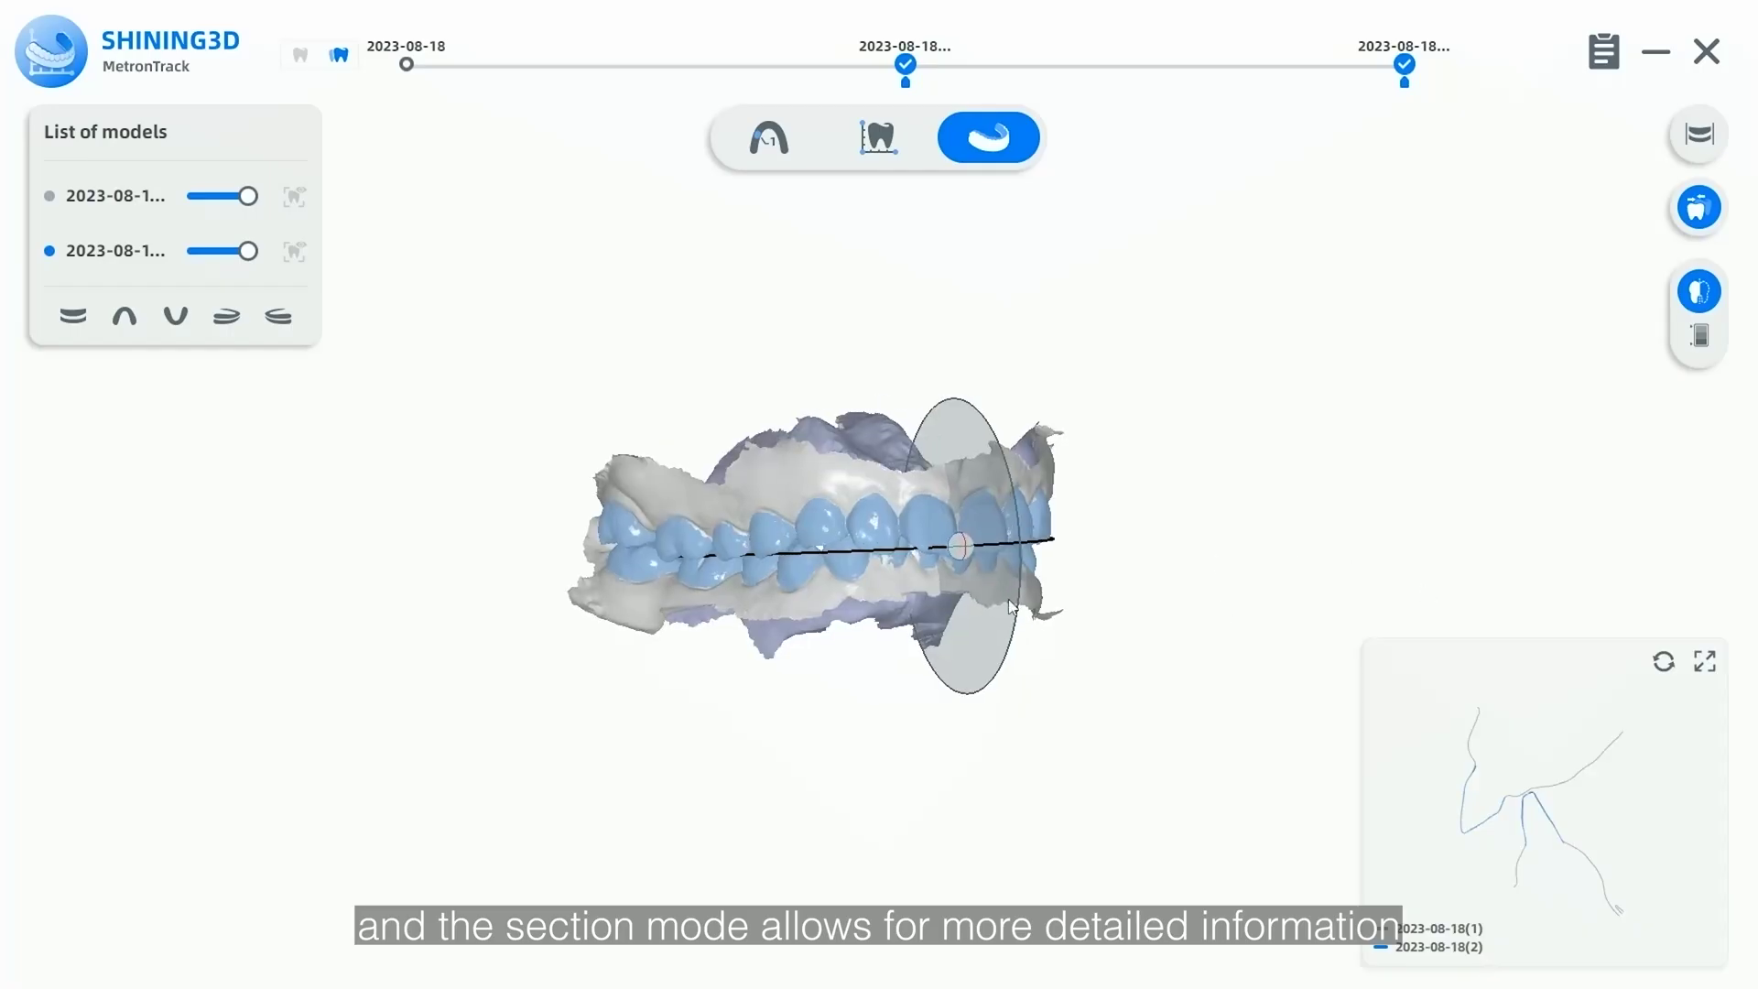
{"action": "left_click_drag", "start_coordinate": [954, 547], "coordinate": [784, 547]}
{"action": "scroll", "coordinate": [1517, 778], "scroll_direction": "up", "scroll_amount": 5}
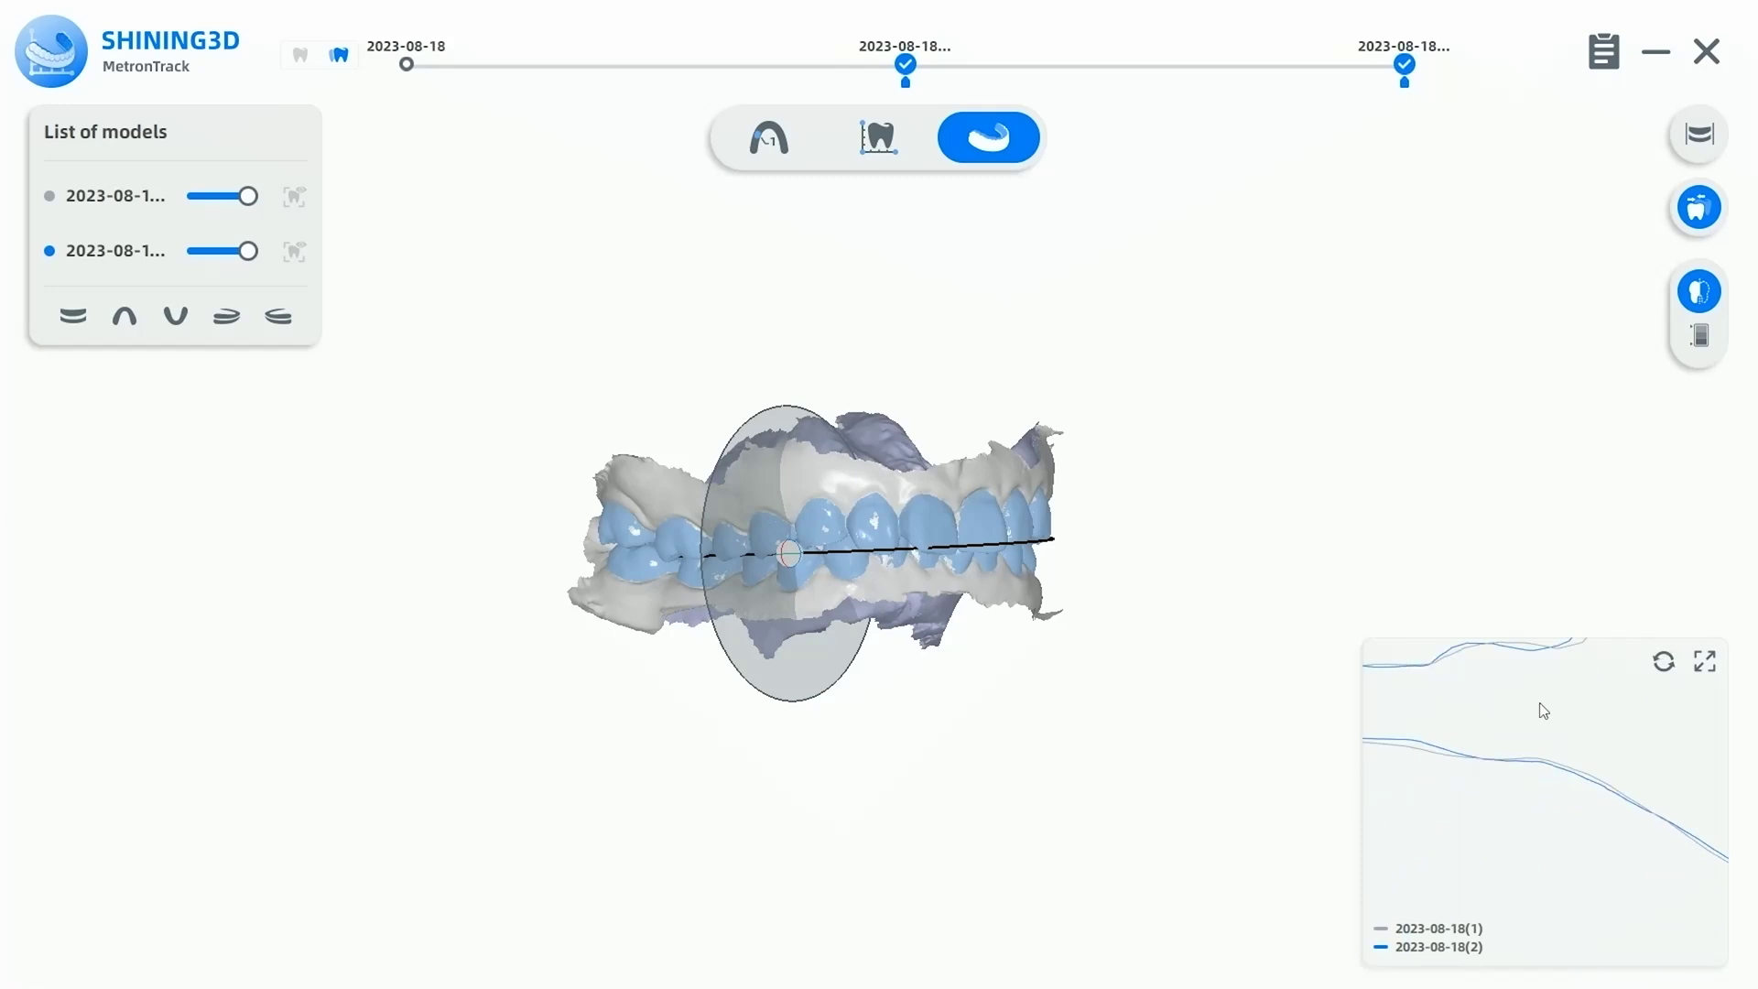
{"action": "middle_click_drag", "start_coordinate": [1542, 711], "coordinate": [1662, 803]}
{"action": "left_click", "coordinate": [1445, 765]}
{"action": "left_click", "coordinate": [1450, 830]}
{"action": "scroll", "coordinate": [1614, 836], "scroll_direction": "down", "scroll_amount": 5}
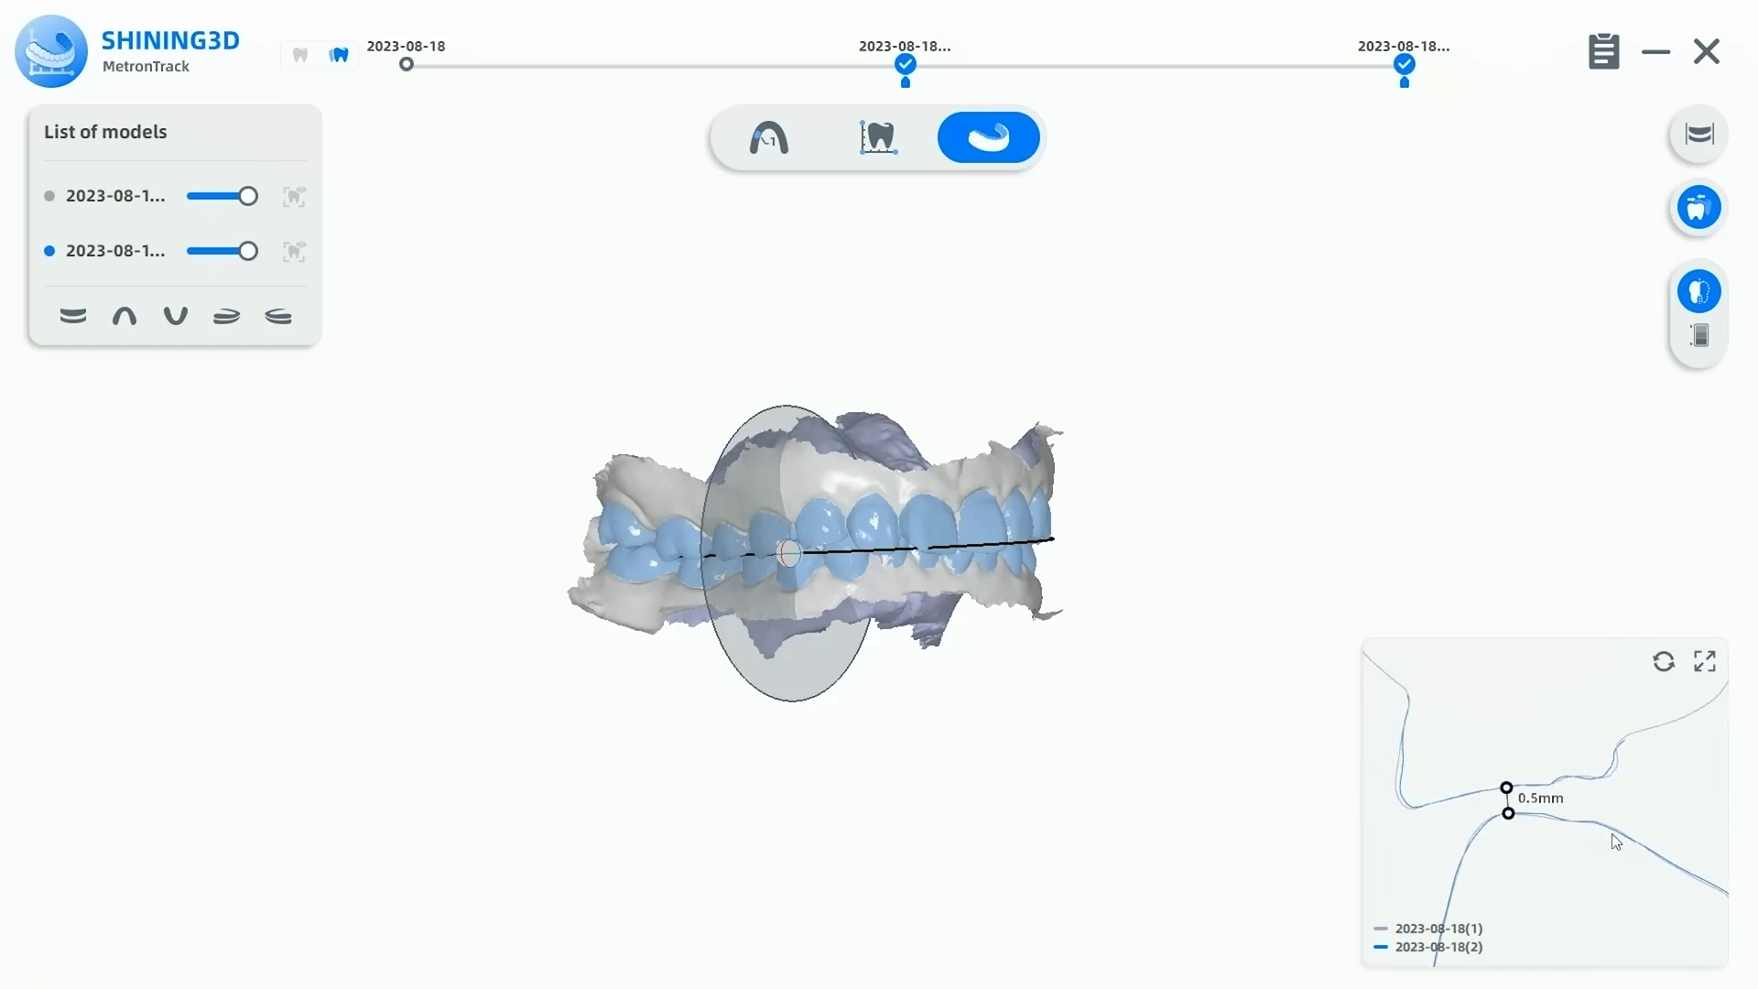
Step: Compare 2023-08-18 with 2023-08-18(2) and review their measurement report, including dental crowding and Bolton ratio measurements
{"action": "left_click", "coordinate": [905, 85]}
{"action": "left_click", "coordinate": [1603, 51]}
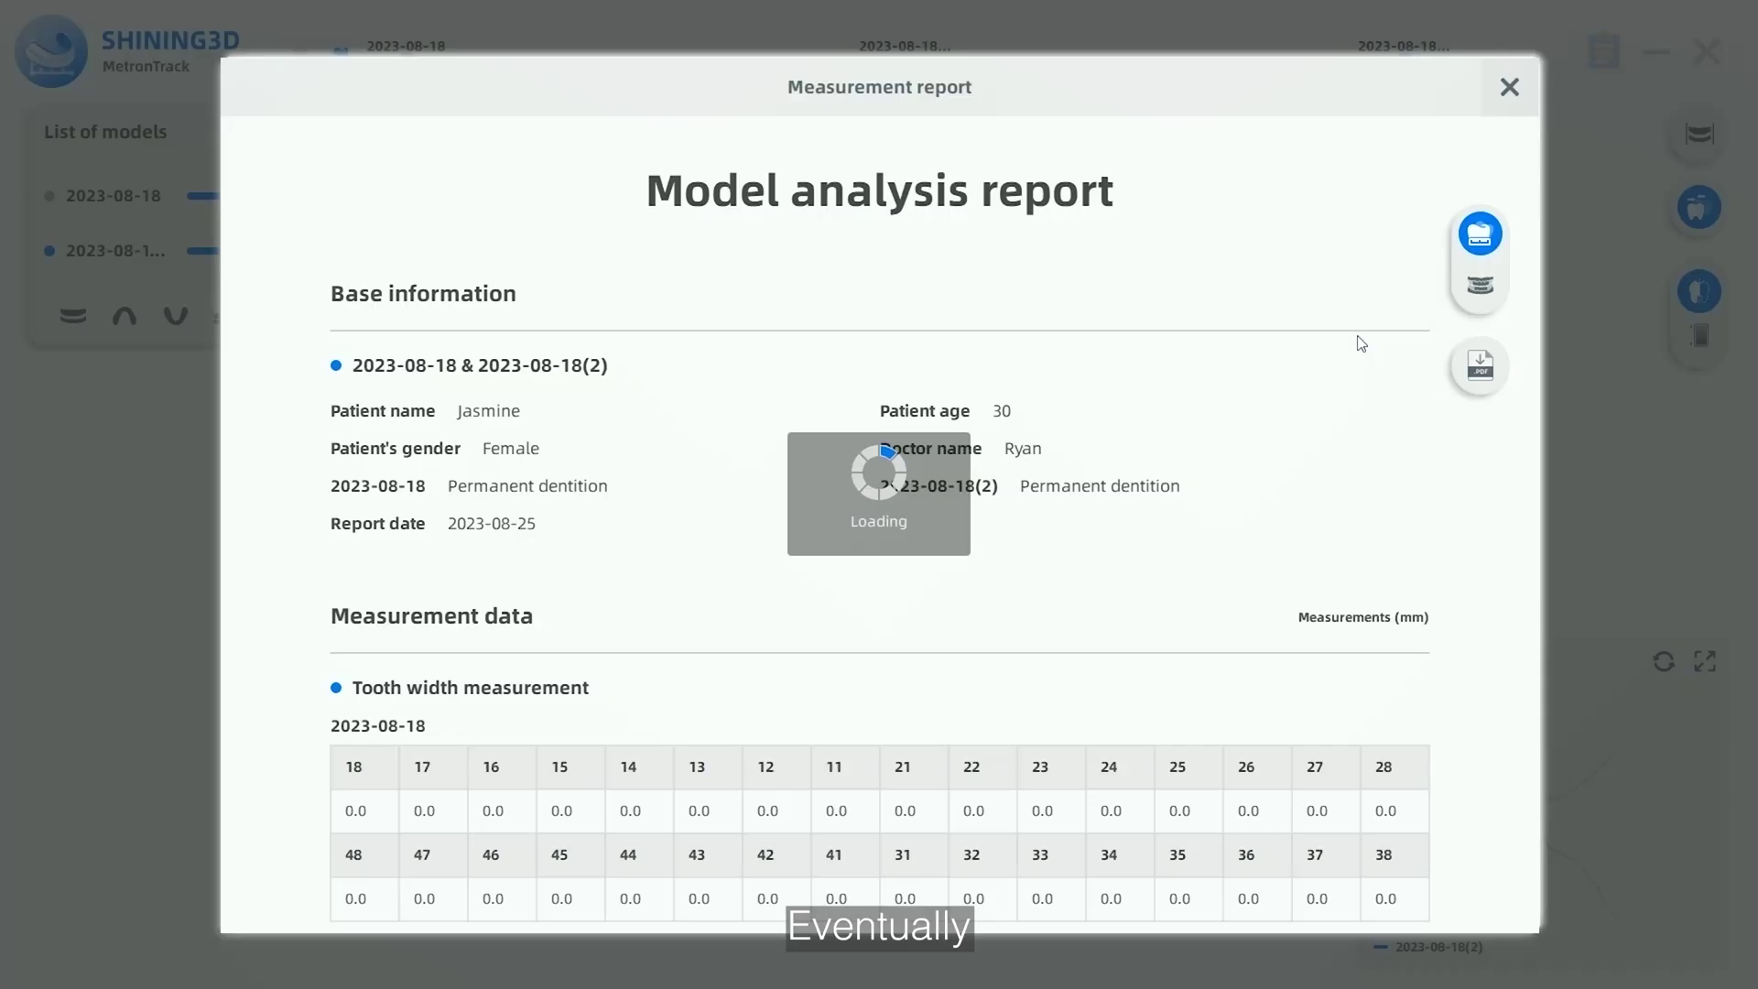
{"action": "scroll", "coordinate": [1117, 517], "scroll_direction": "down", "scroll_amount": 20}
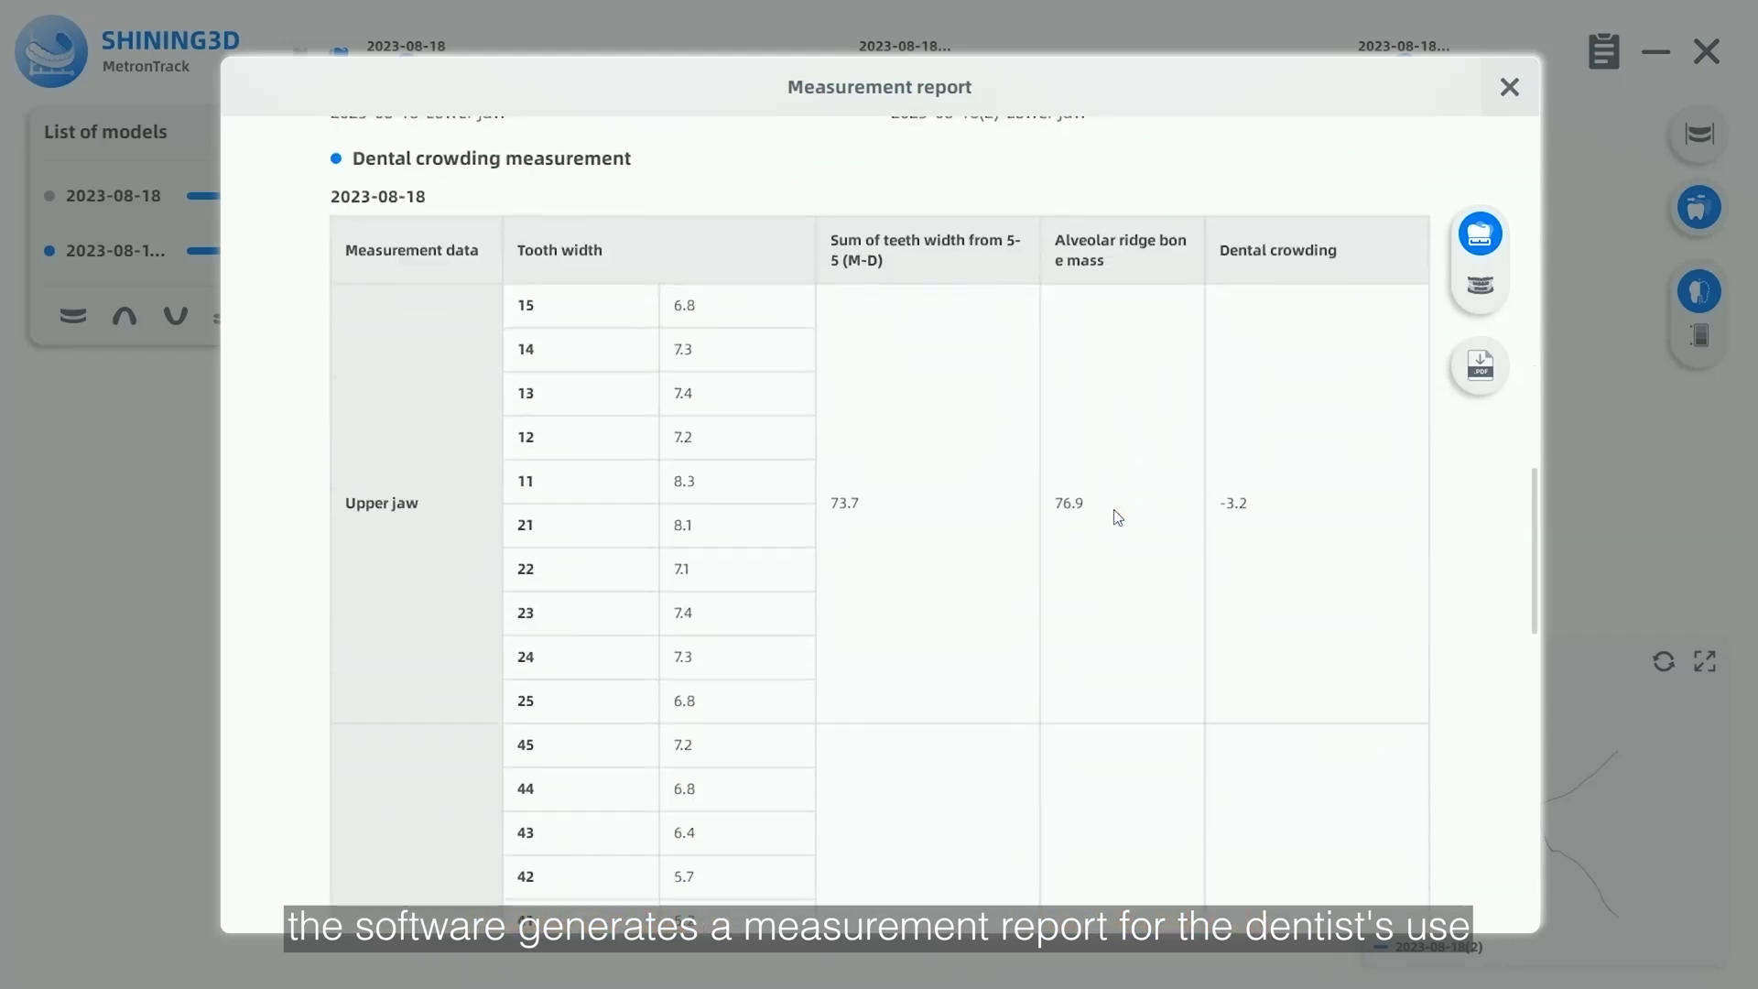
{"action": "scroll", "coordinate": [1117, 518], "scroll_direction": "down", "scroll_amount": 15}
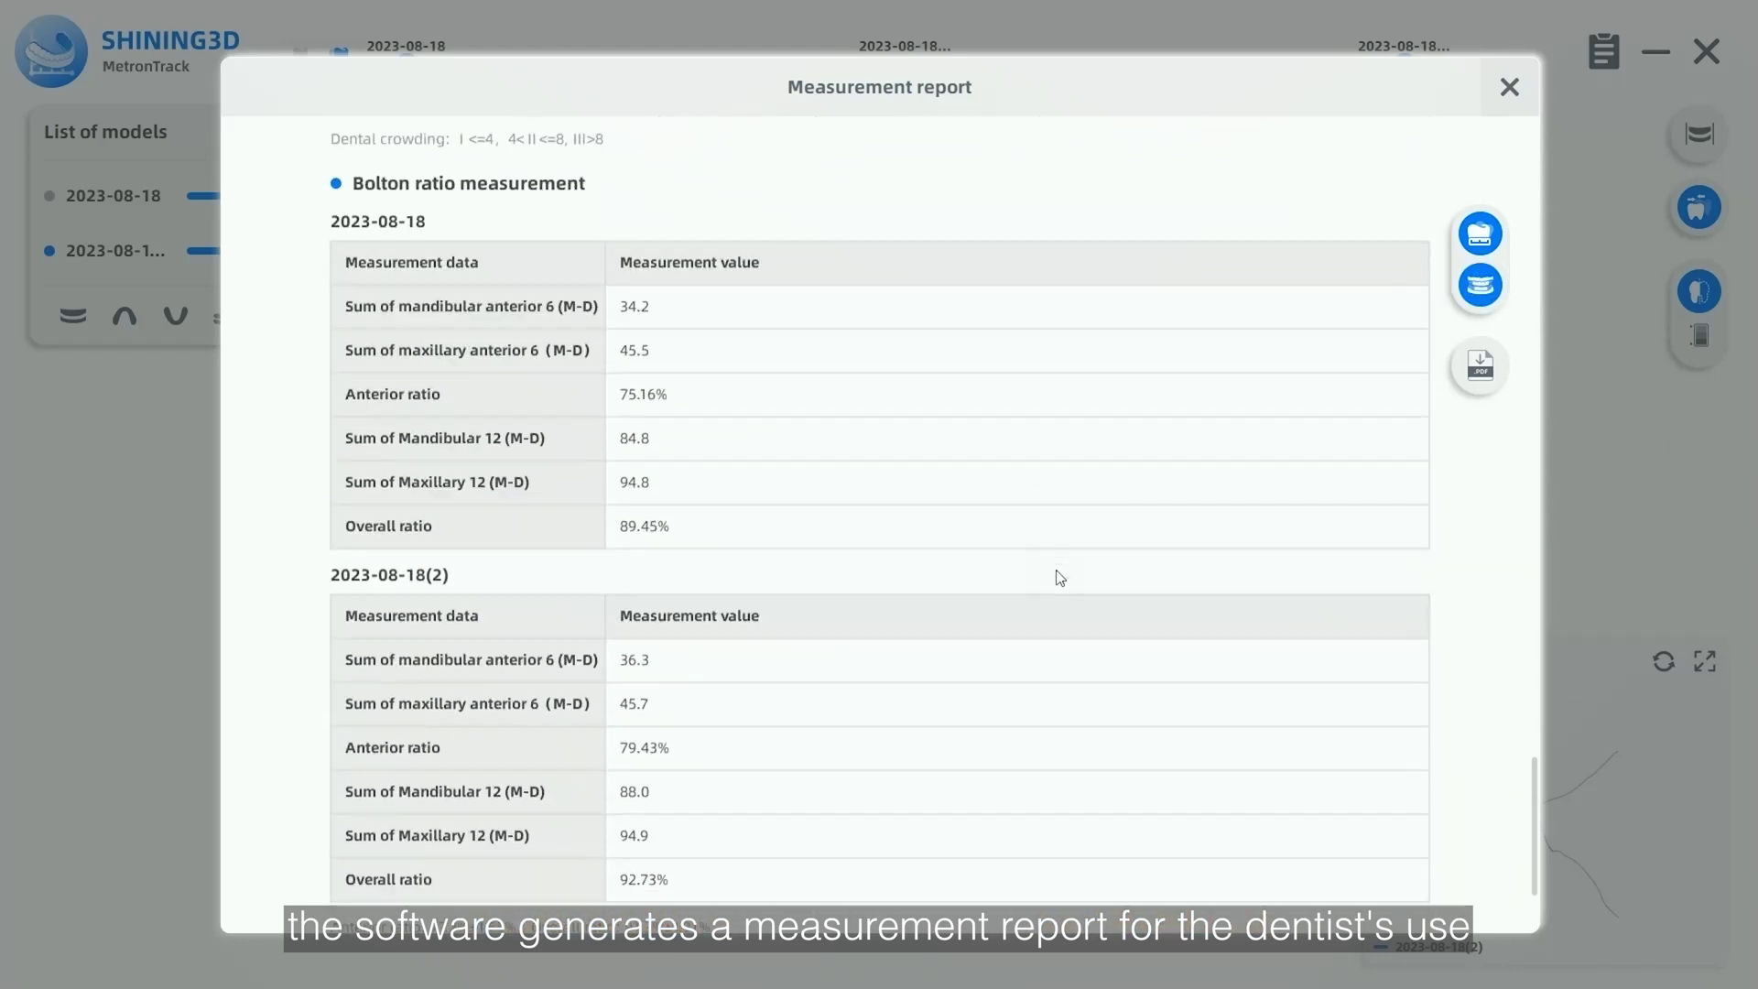
{"action": "scroll", "coordinate": [1057, 569], "scroll_direction": "up", "scroll_amount": 5}
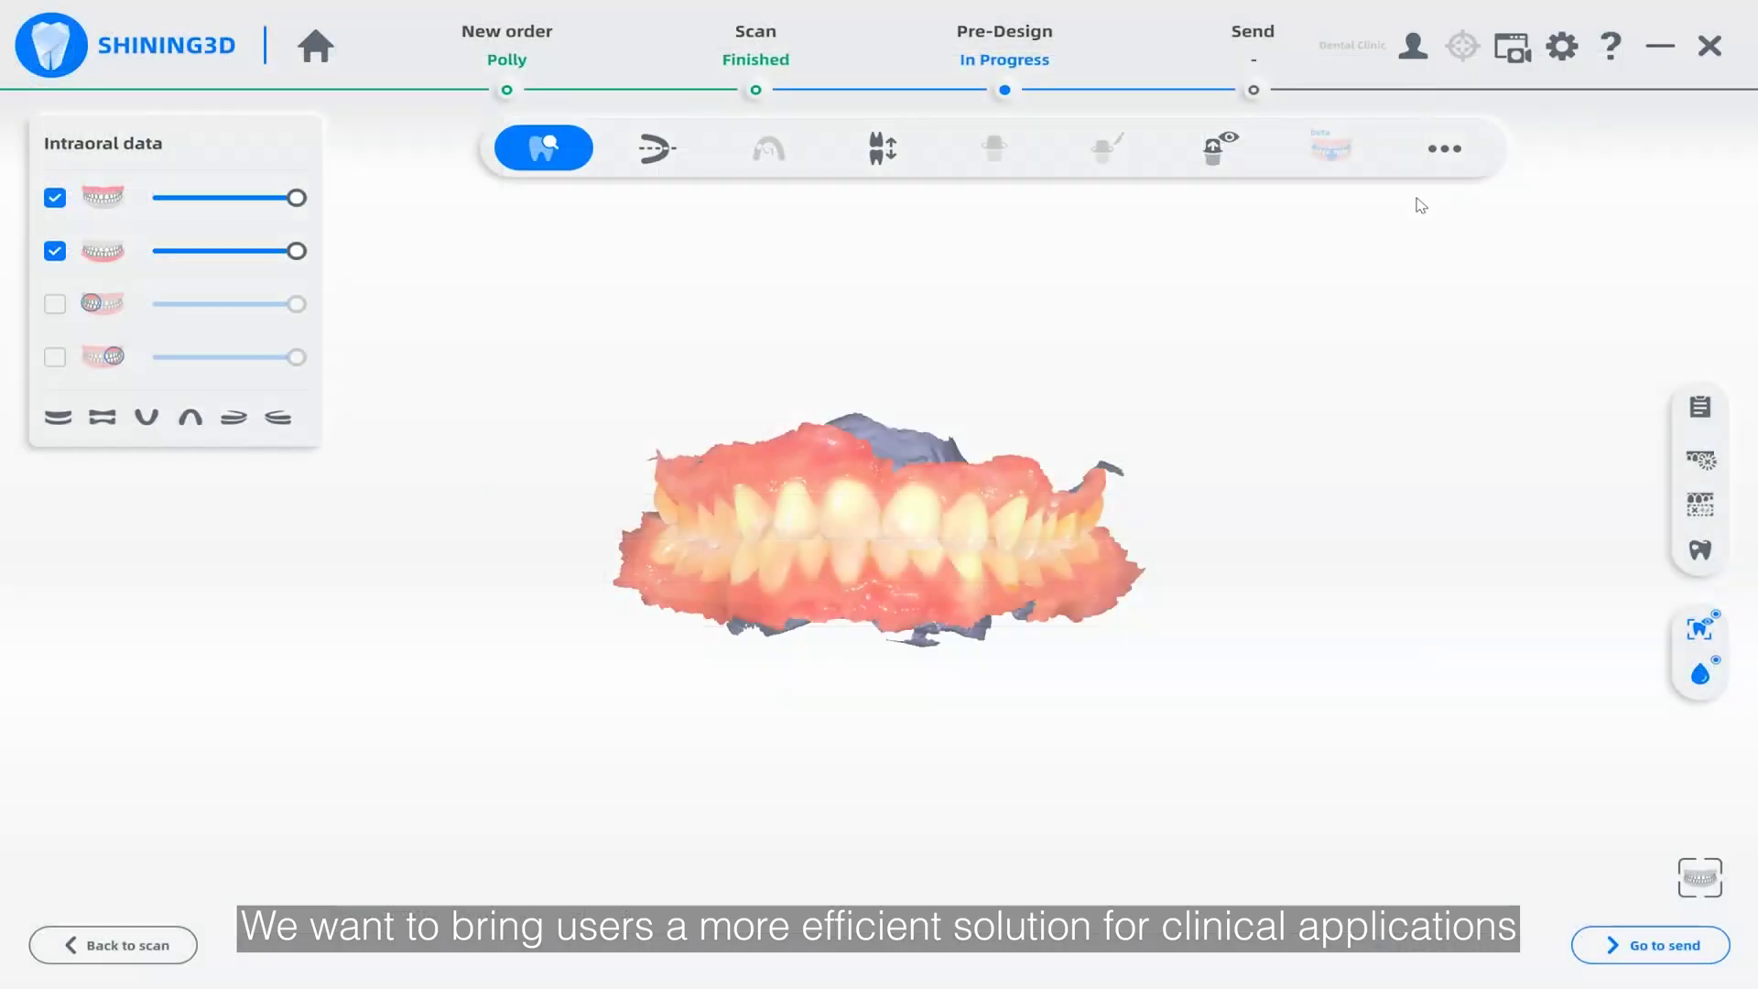
Step: Switch to CreSplint and create a Retainer project from the imported upper and lower jaw models
{"action": "left_click", "coordinate": [1440, 152]}
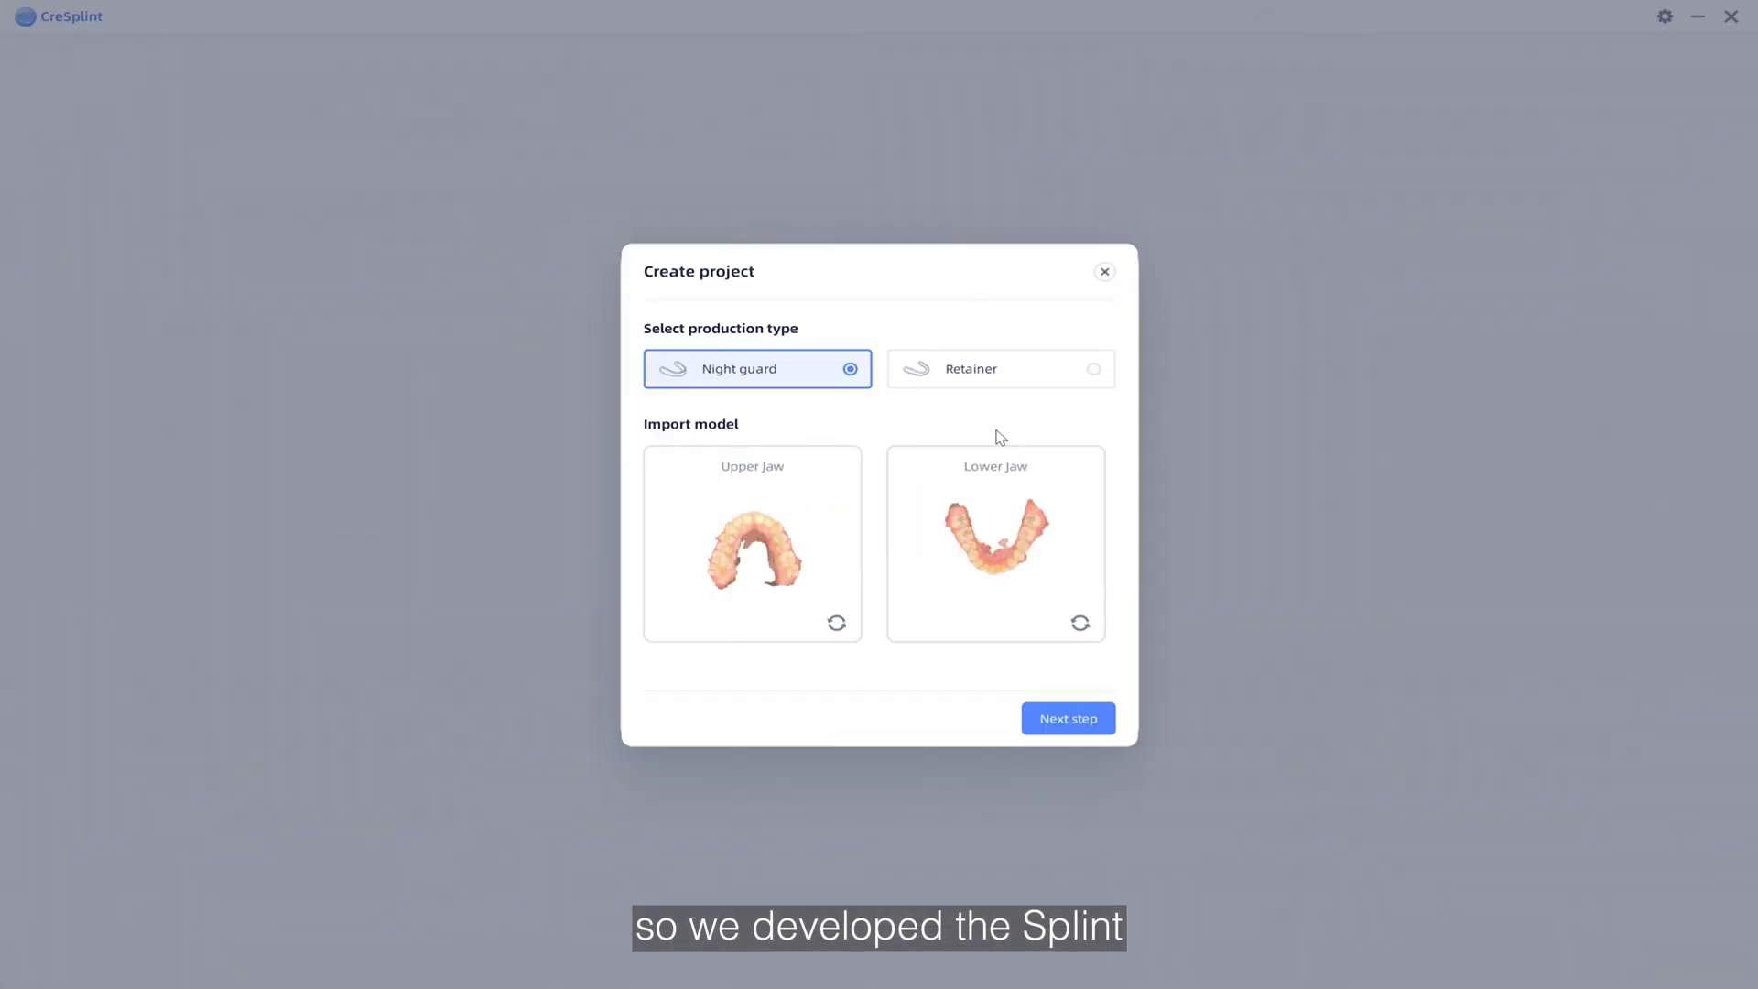
{"action": "left_click", "coordinate": [993, 382]}
{"action": "left_click", "coordinate": [1068, 718]}
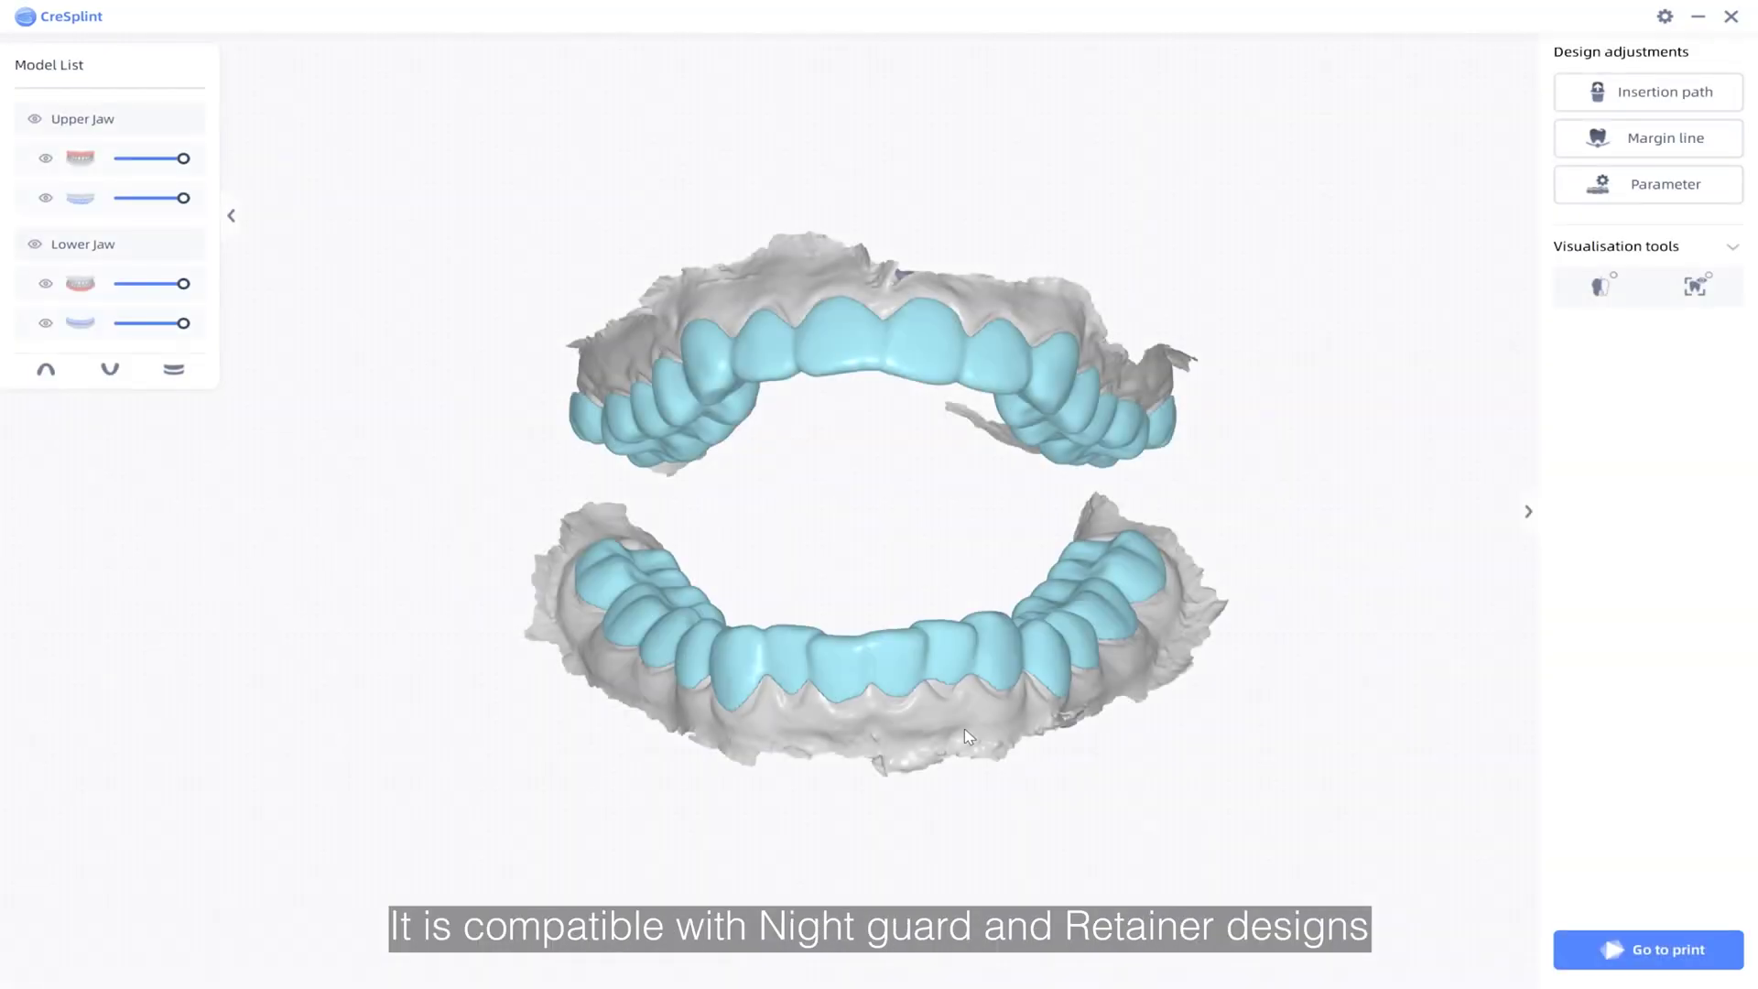
Step: Make the upper and lower retainers semi-transparent and show the jaw scans in their true colours
{"action": "left_click_drag", "start_coordinate": [184, 323], "coordinate": [146, 322]}
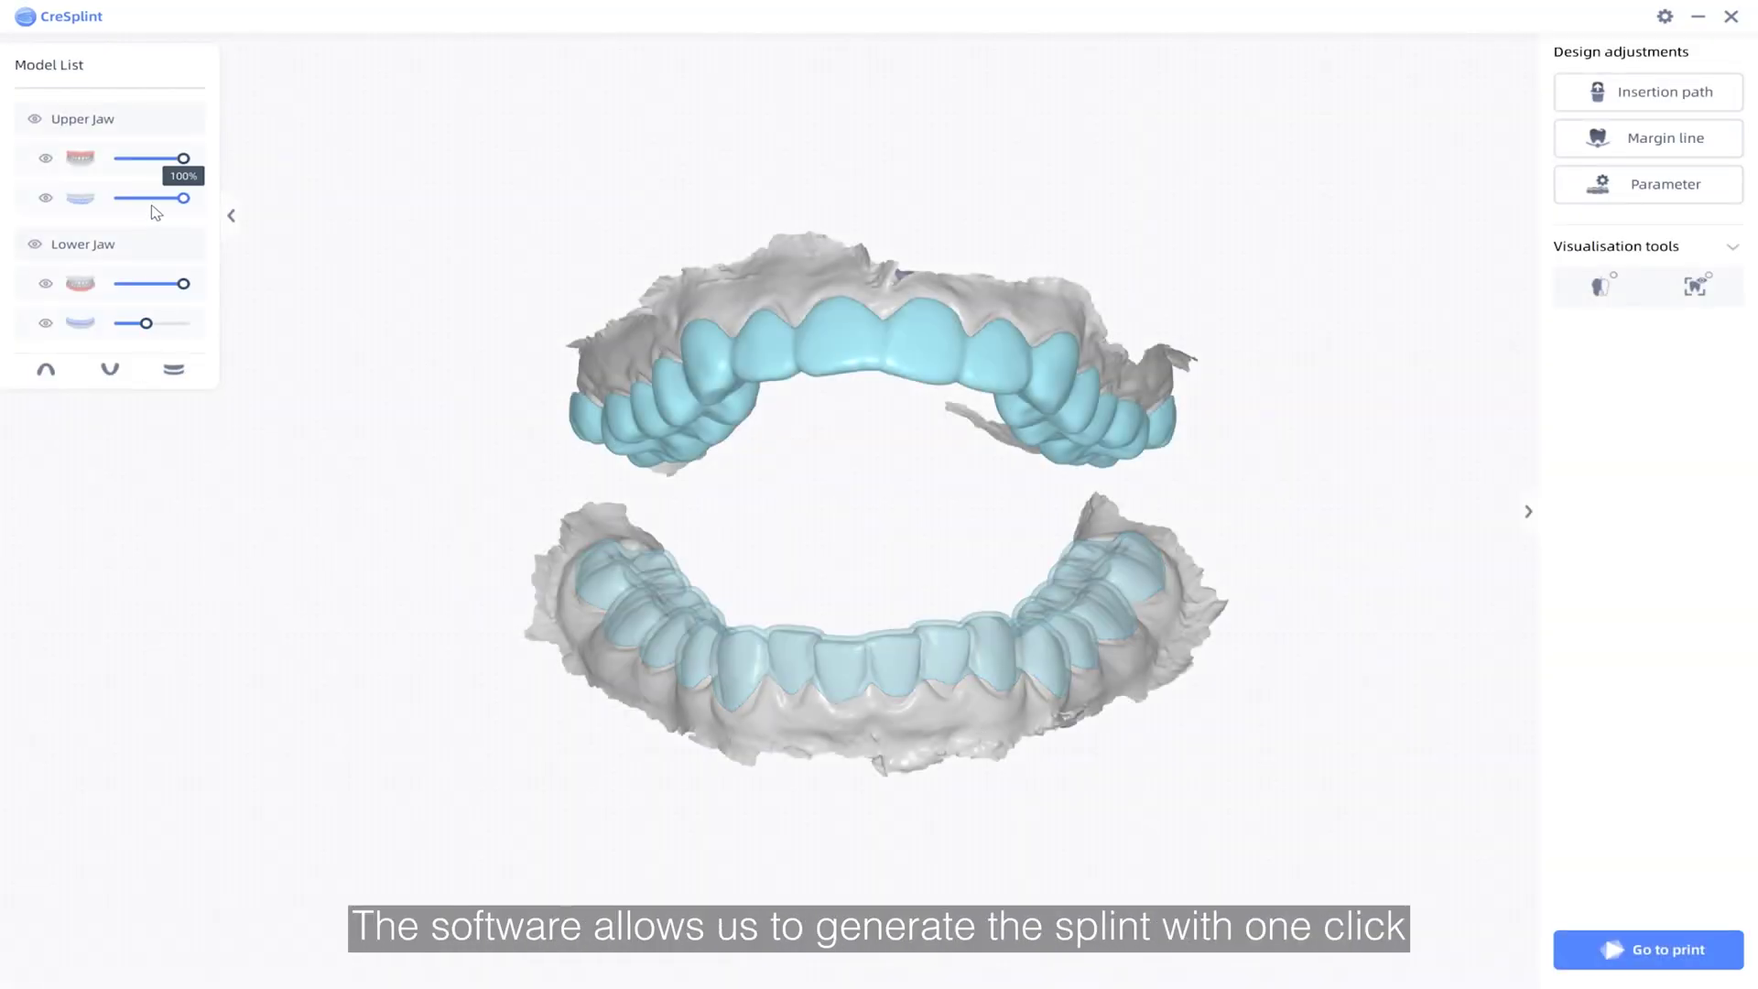
{"action": "left_click", "coordinate": [137, 199]}
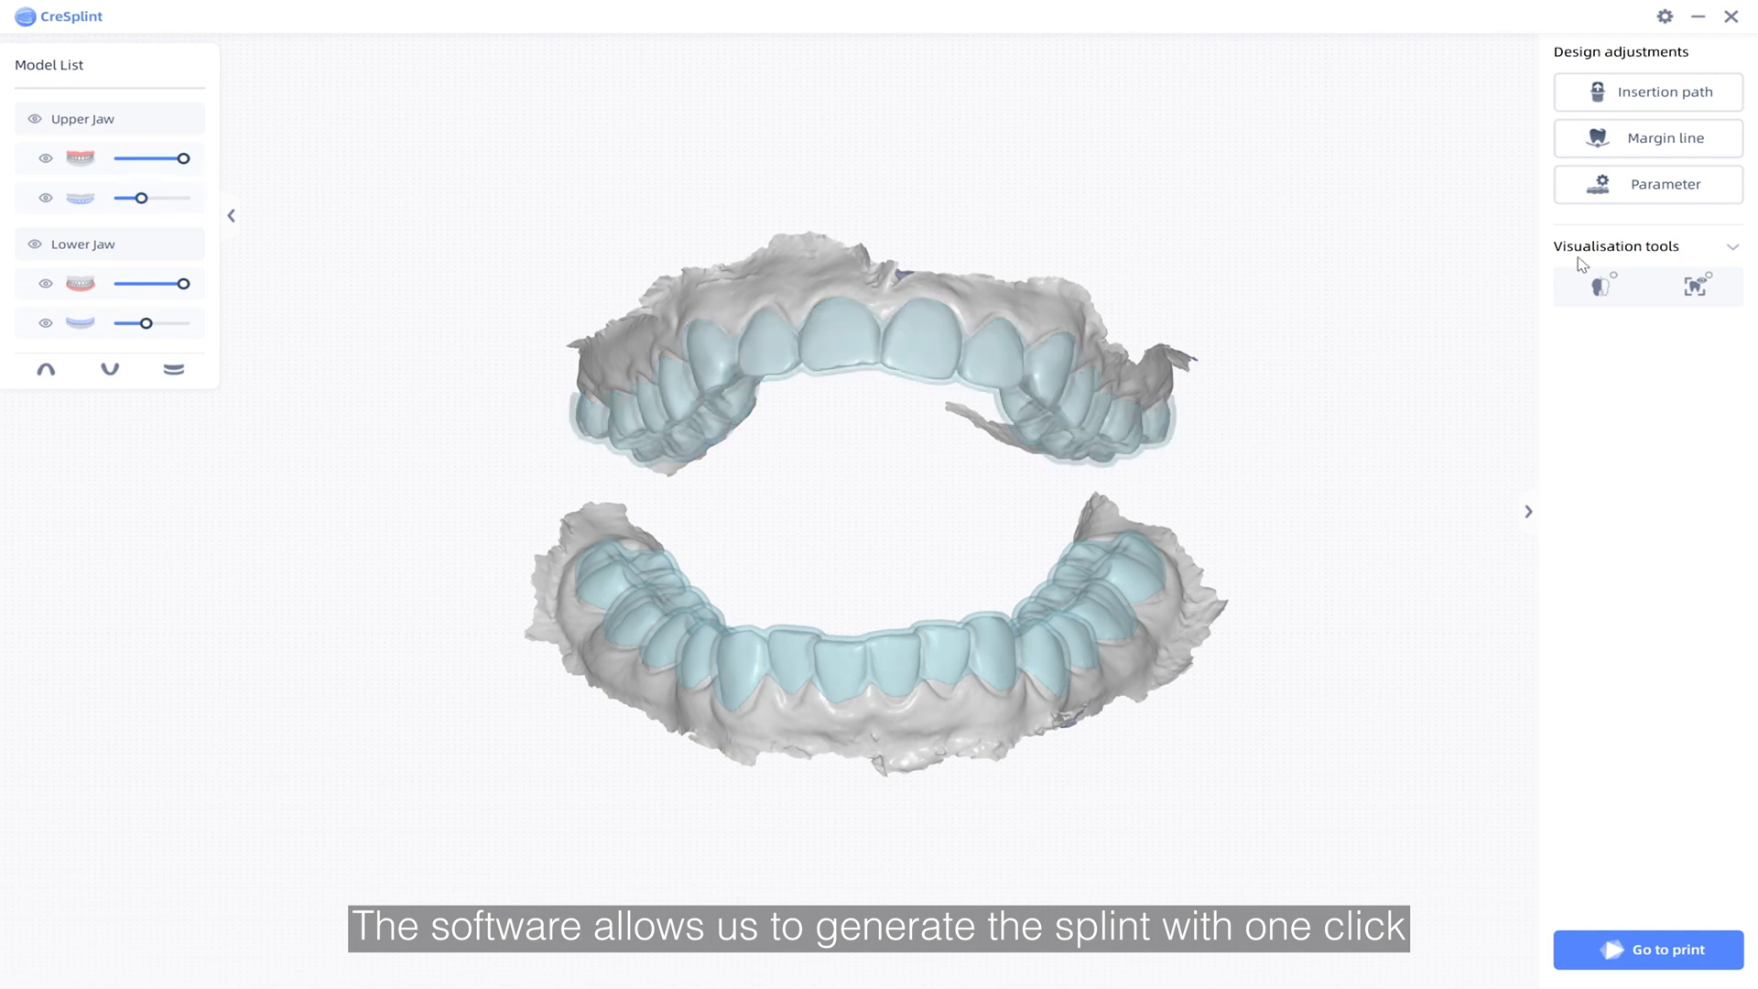
{"action": "left_click", "coordinate": [1698, 286]}
Step: Inspect the finished retainers on both jaws, send the design to print, and minimise the design window
{"action": "middle_click_drag", "start_coordinate": [1492, 494], "coordinate": [1466, 534]}
{"action": "left_click_drag", "start_coordinate": [1465, 536], "coordinate": [1324, 598]}
{"action": "scroll", "coordinate": [987, 539], "scroll_direction": "up", "scroll_amount": 5}
{"action": "scroll", "coordinate": [987, 539], "scroll_direction": "down", "scroll_amount": 4}
{"action": "left_click_drag", "start_coordinate": [986, 540], "coordinate": [1228, 664]}
{"action": "left_click", "coordinate": [1668, 950]}
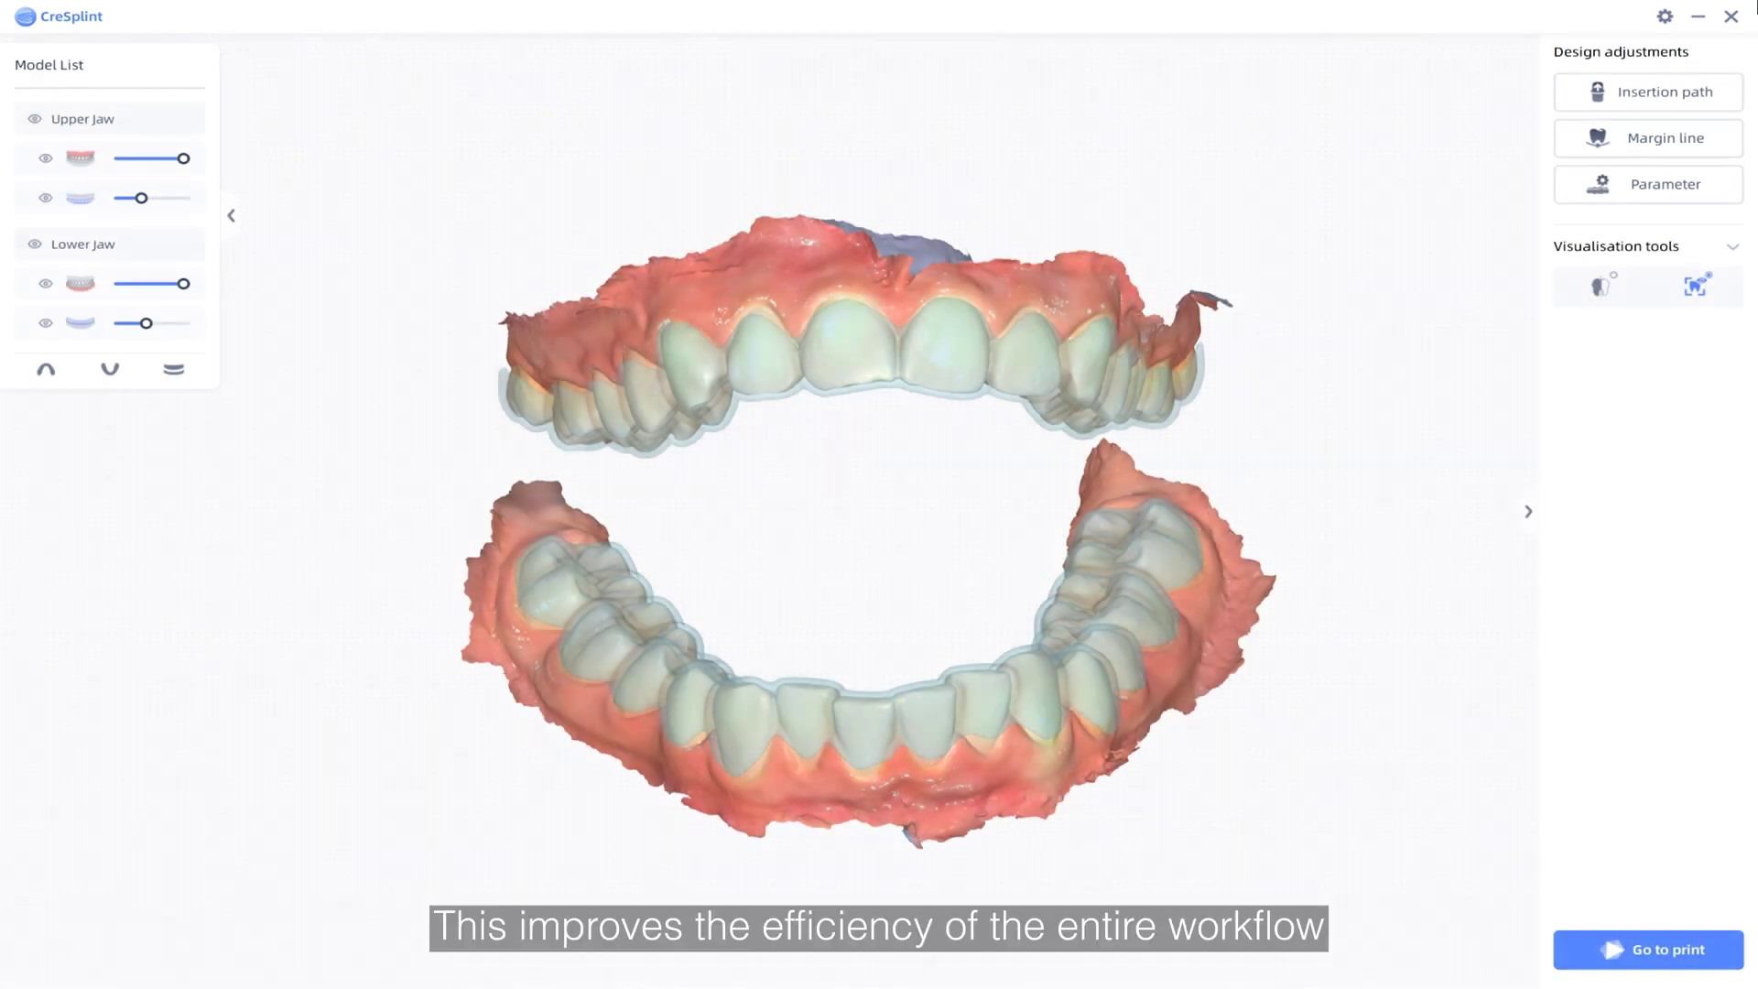
{"action": "left_click", "coordinate": [1701, 19]}
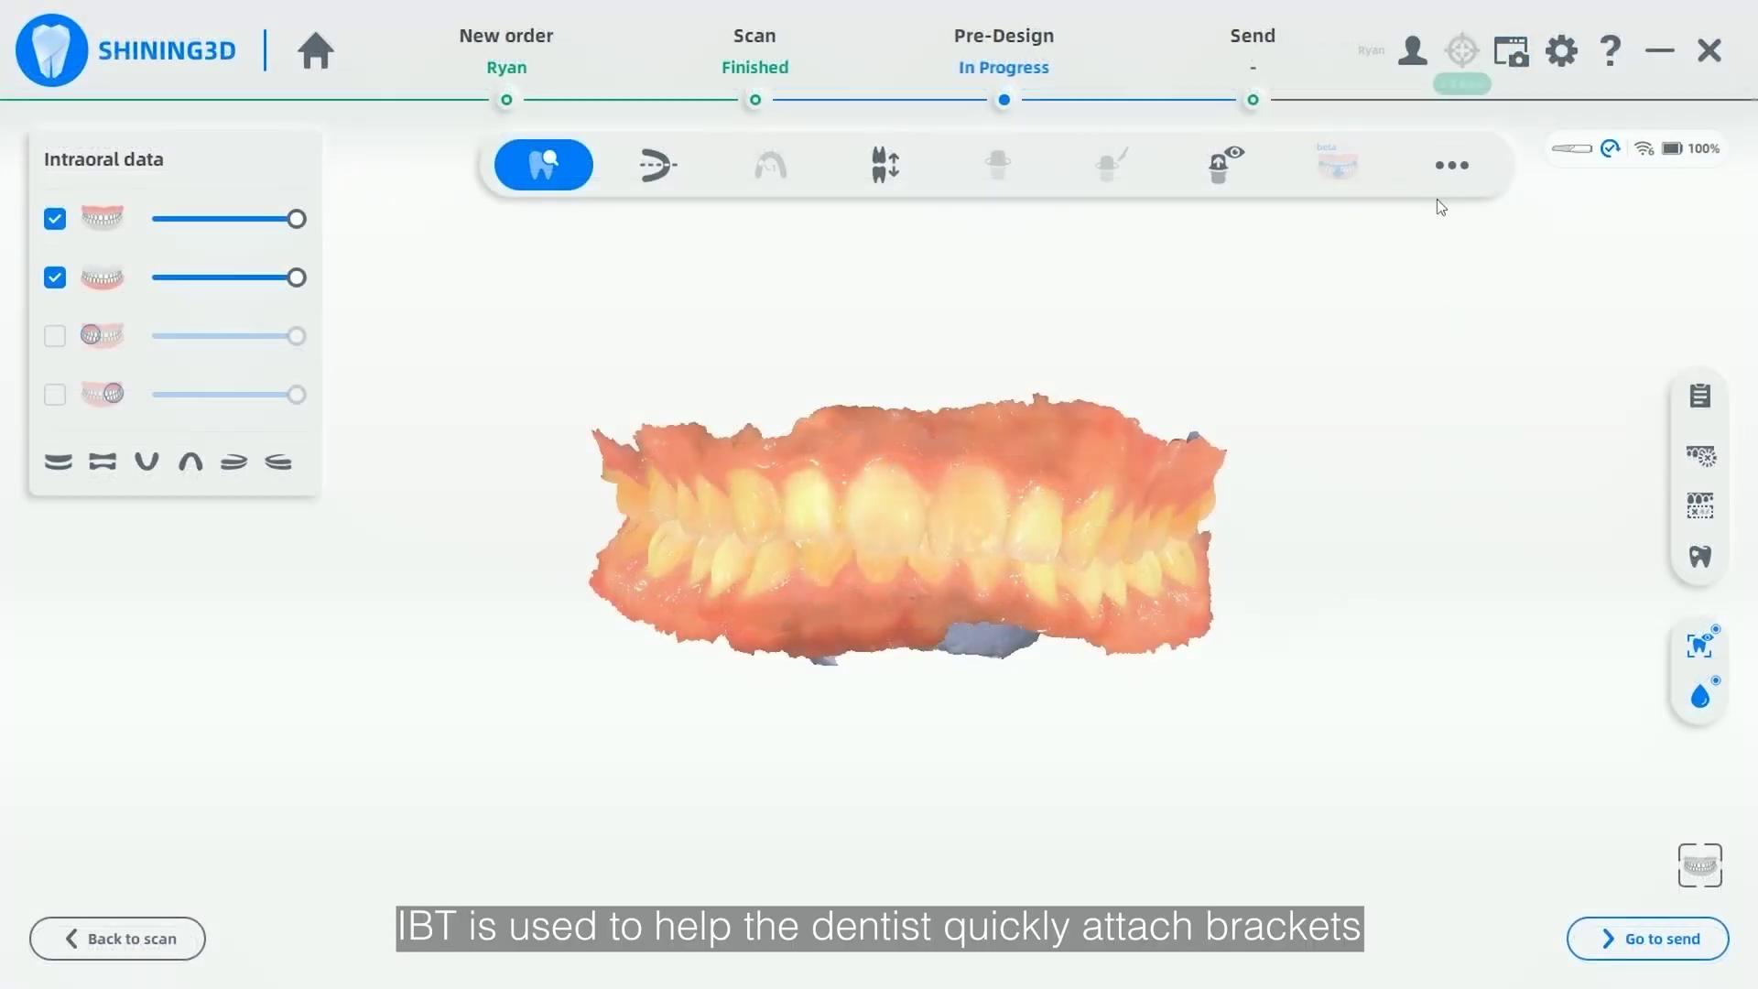
Step: Switch to CreIBT, check the tooth segmentation of both jaws, and proceed to the FA stage
{"action": "left_click", "coordinate": [1445, 171]}
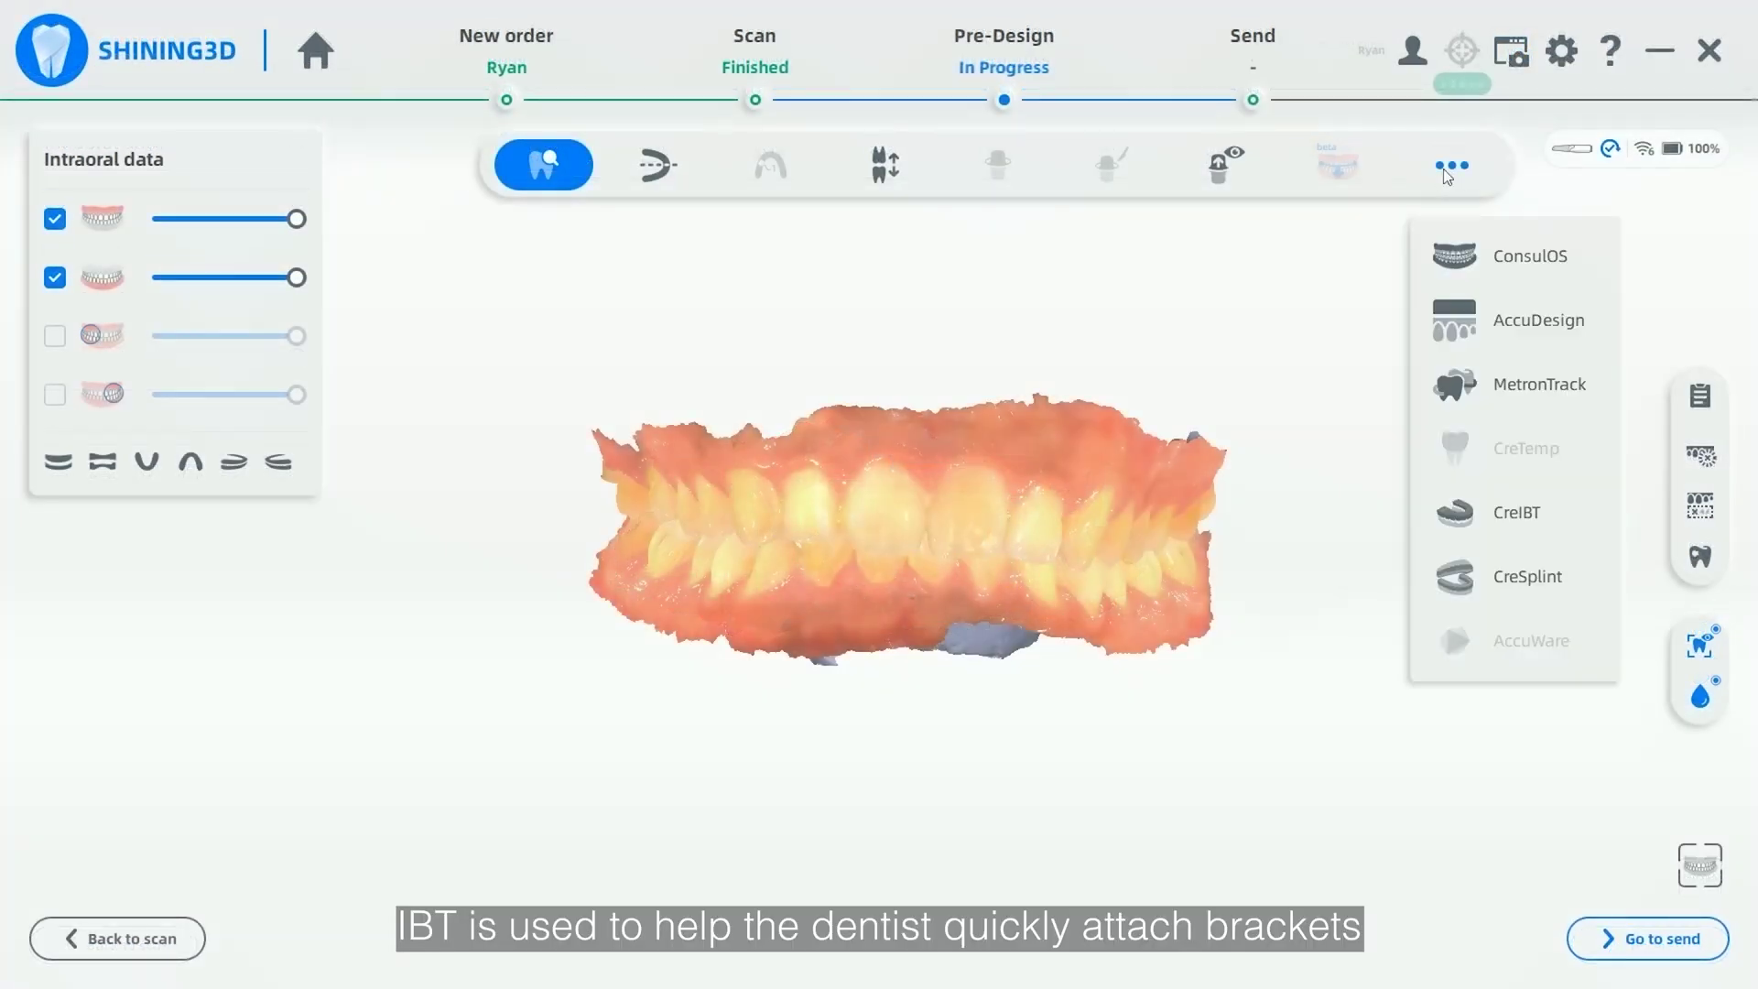
{"action": "left_click", "coordinate": [1465, 510]}
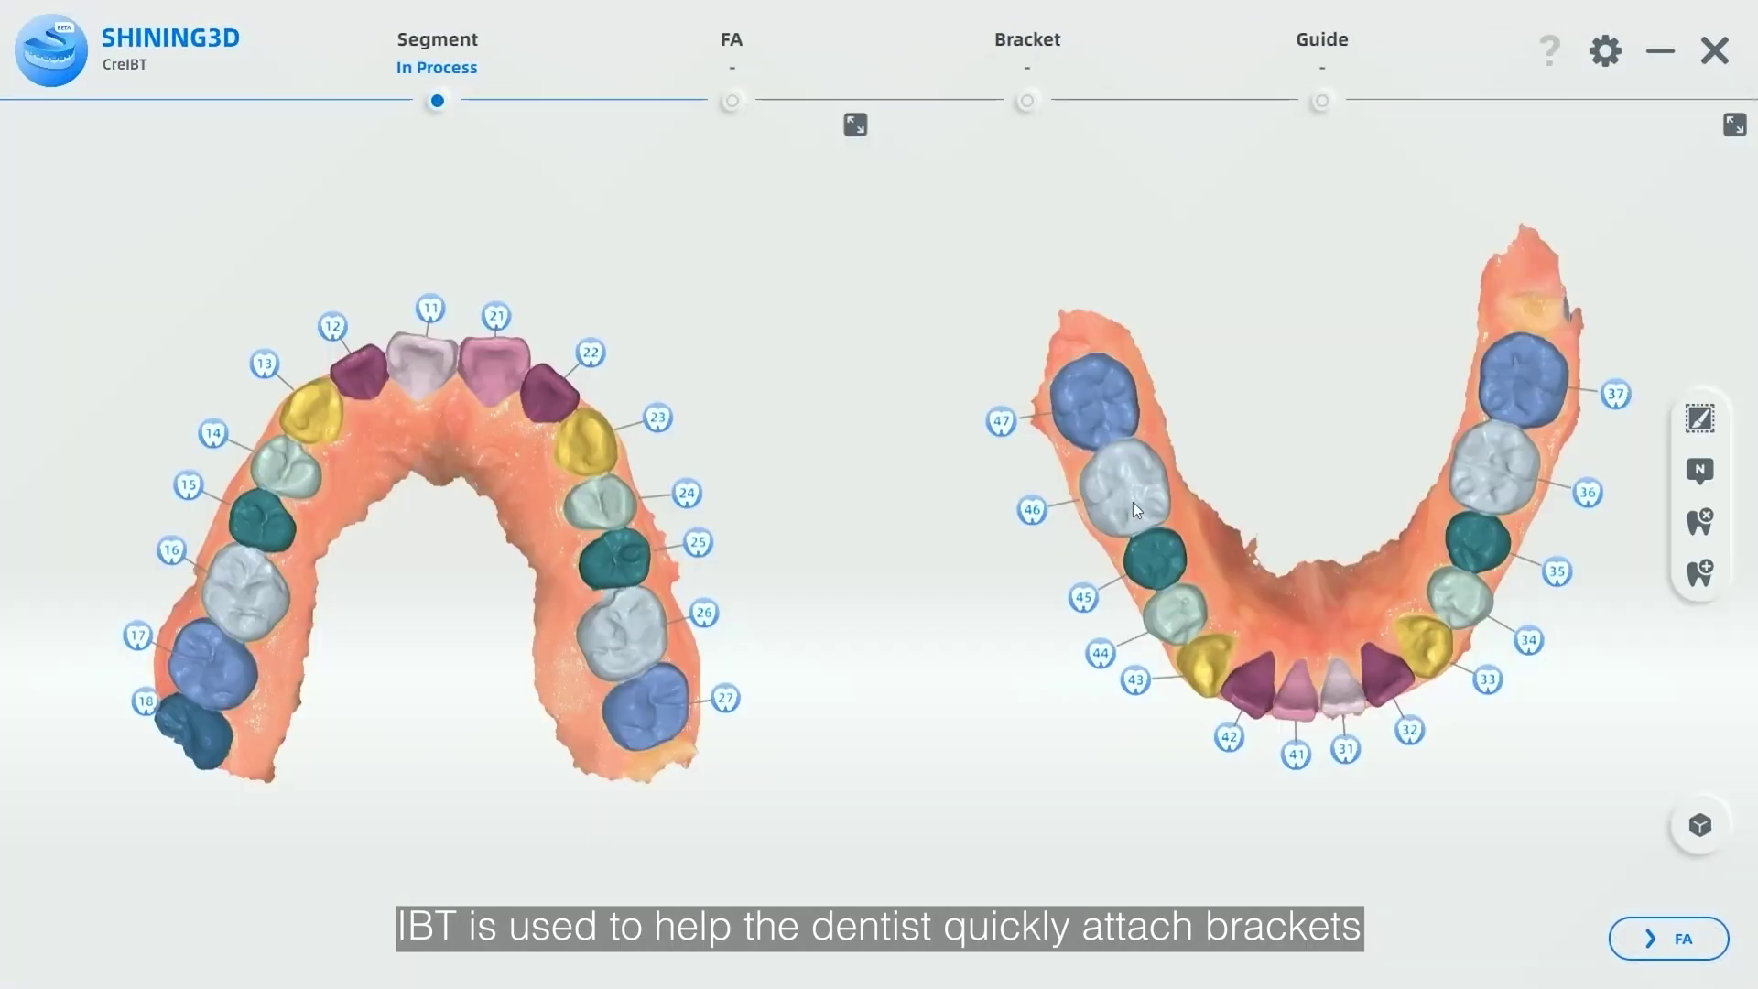
{"action": "left_click_drag", "start_coordinate": [1373, 627], "coordinate": [1337, 615]}
{"action": "left_click_drag", "start_coordinate": [330, 532], "coordinate": [371, 528]}
{"action": "left_click", "coordinate": [1683, 937]}
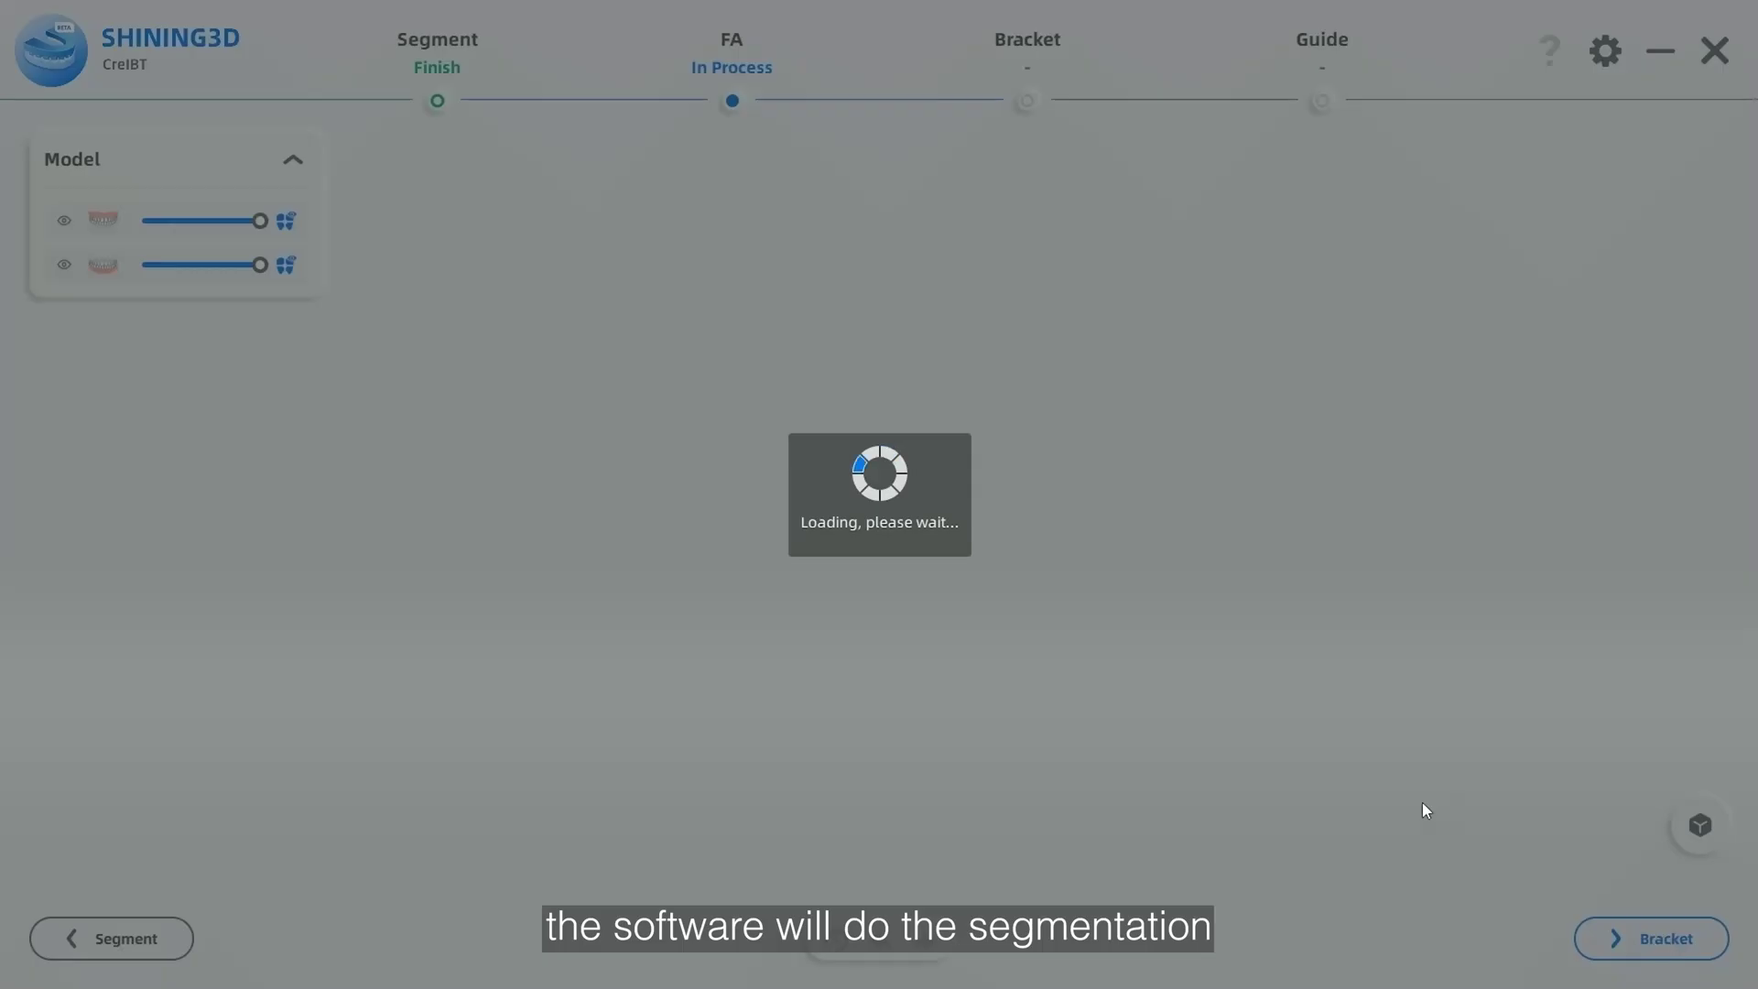
Step: Adjust the FA points on the two upper central incisors to suit the tooth surfaces
{"action": "scroll", "coordinate": [932, 508], "scroll_direction": "up", "scroll_amount": 5}
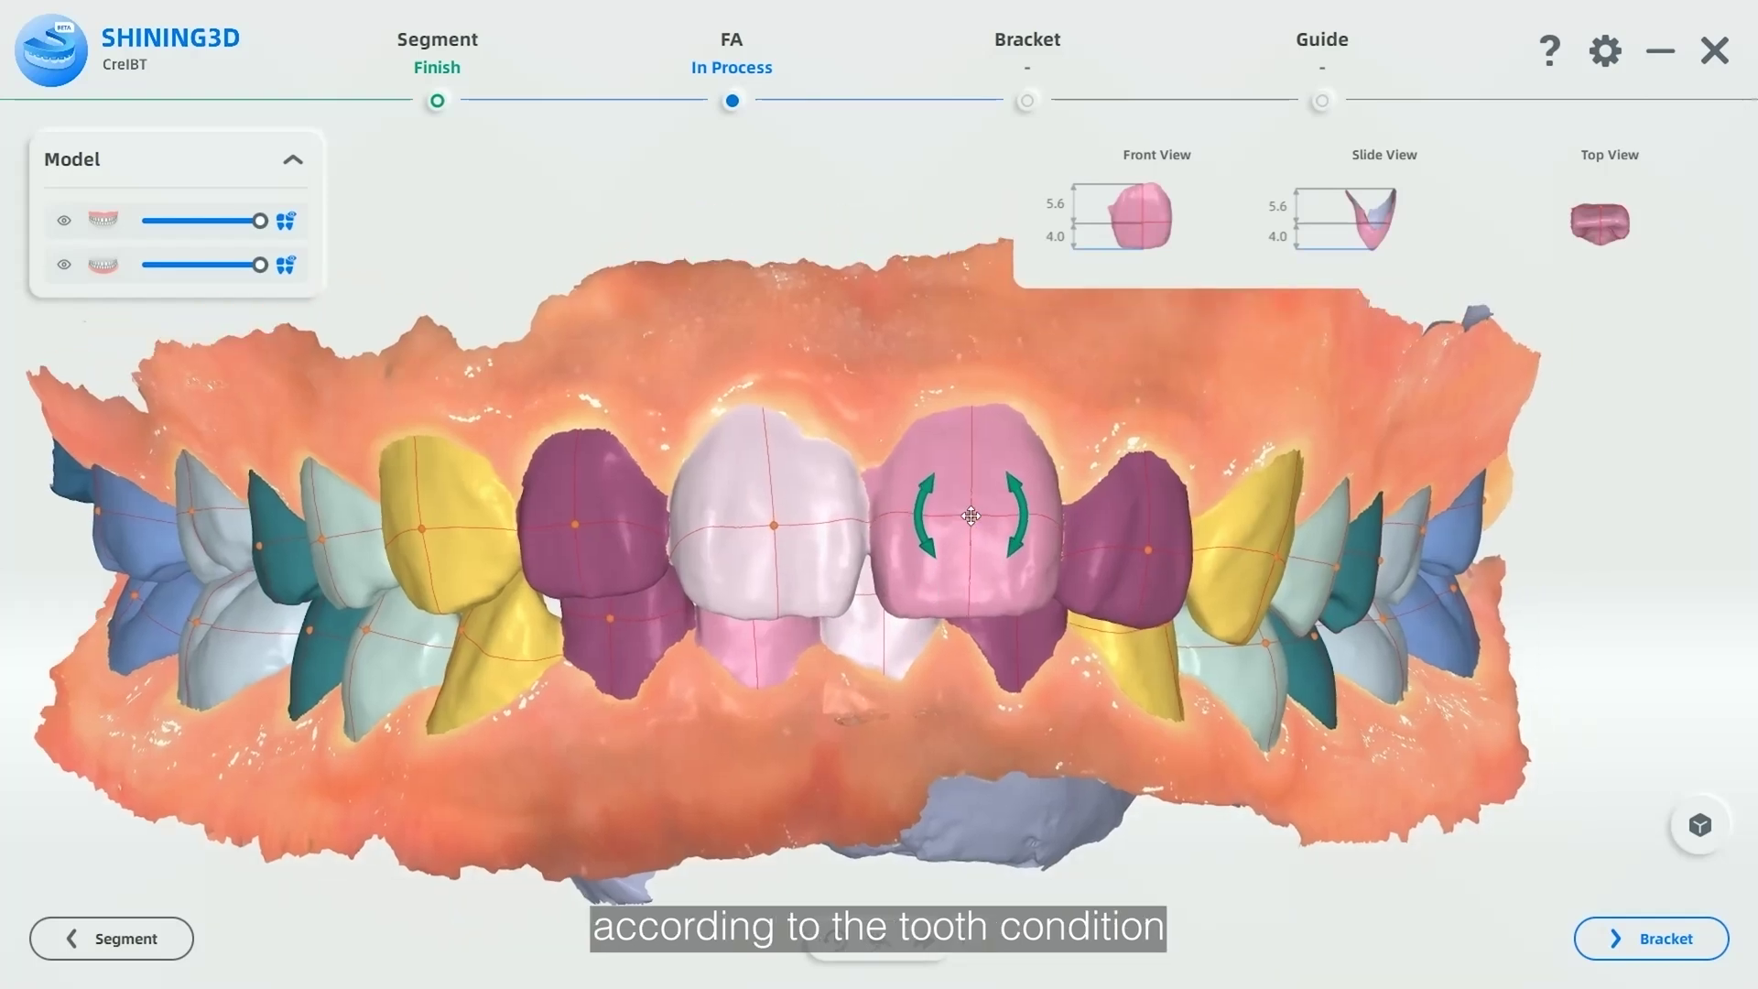
{"action": "left_click_drag", "start_coordinate": [971, 515], "coordinate": [976, 506]}
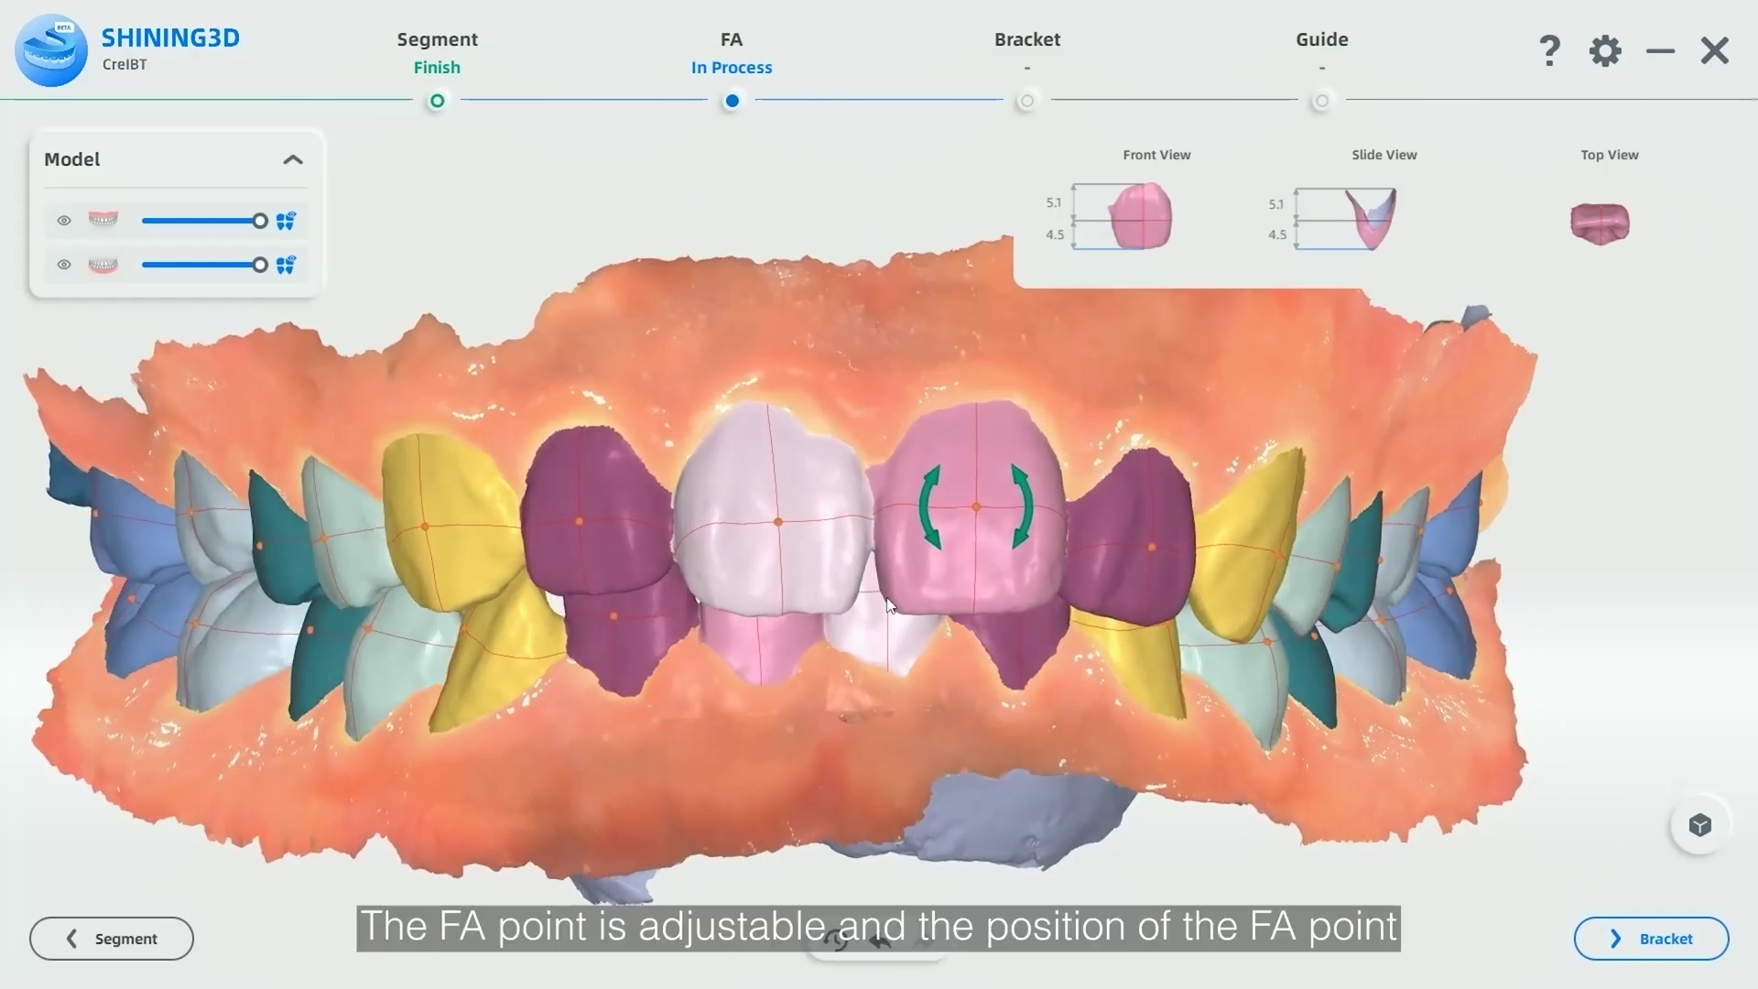
{"action": "right_click_drag", "start_coordinate": [852, 575], "coordinate": [872, 560]}
{"action": "left_click", "coordinate": [804, 512]}
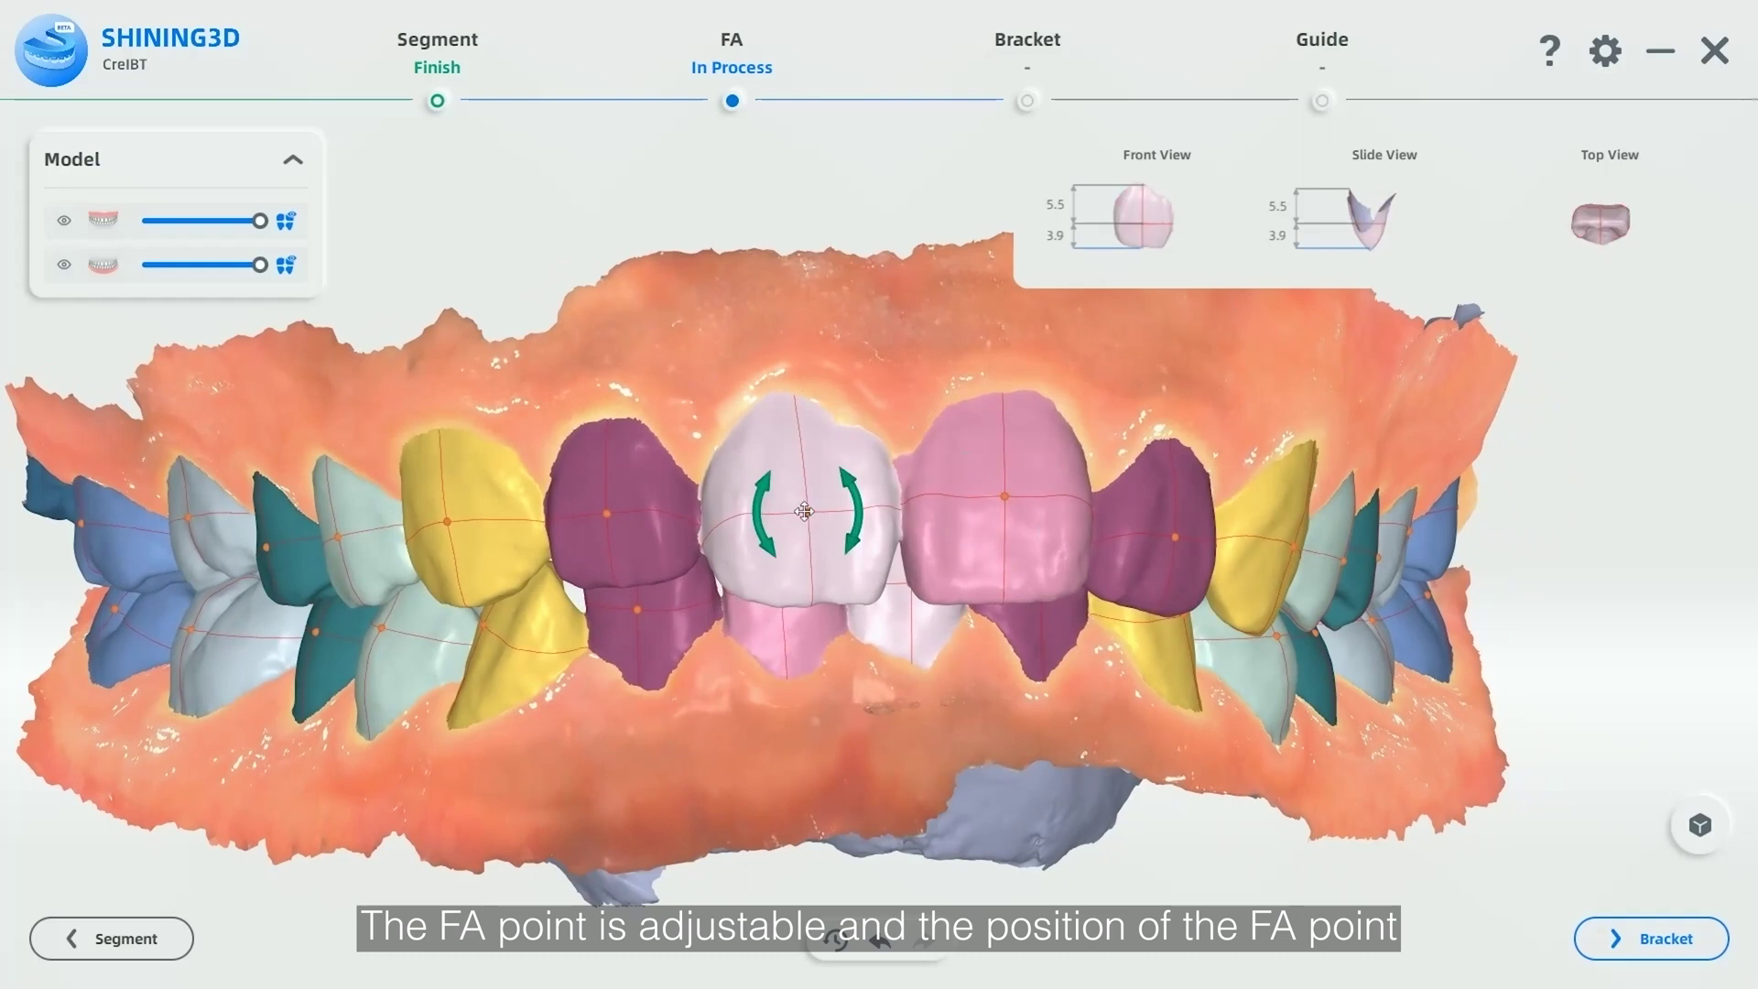
{"action": "left_click_drag", "start_coordinate": [804, 511], "coordinate": [803, 505]}
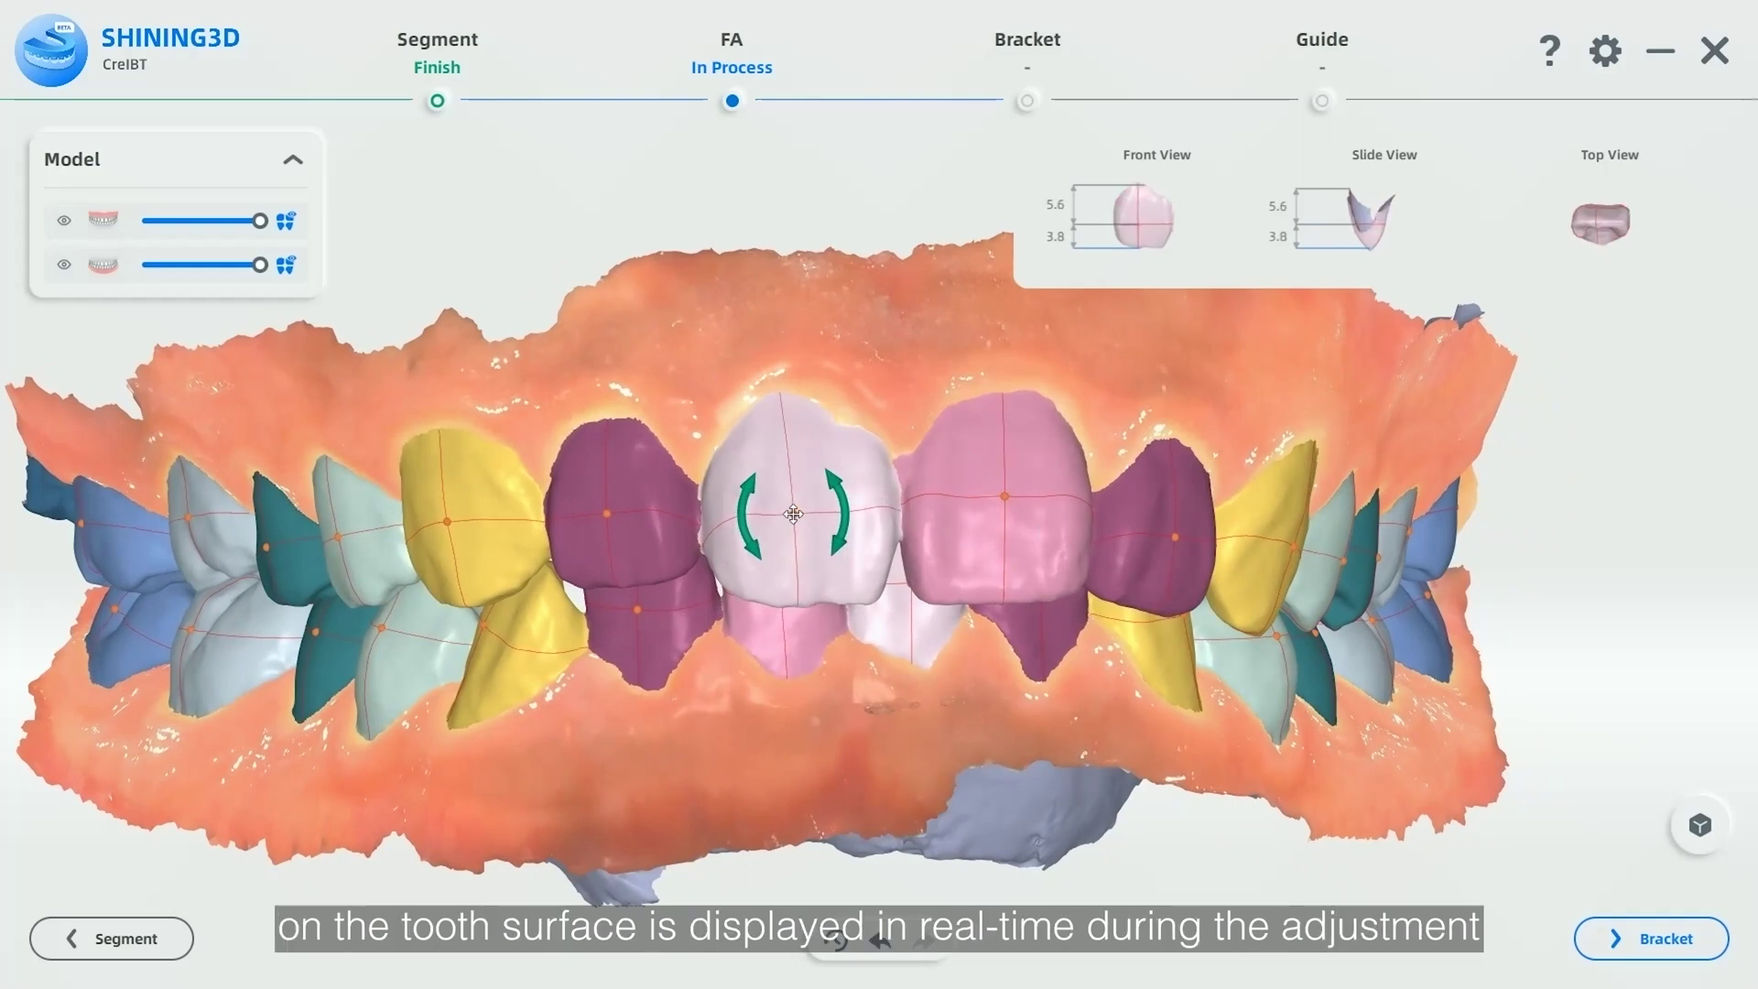
Step: Proceed to the Bracket stage and automatically add Shinye brackets of the Star low torque metal self-ligating Roth model
{"action": "left_click", "coordinate": [1647, 938]}
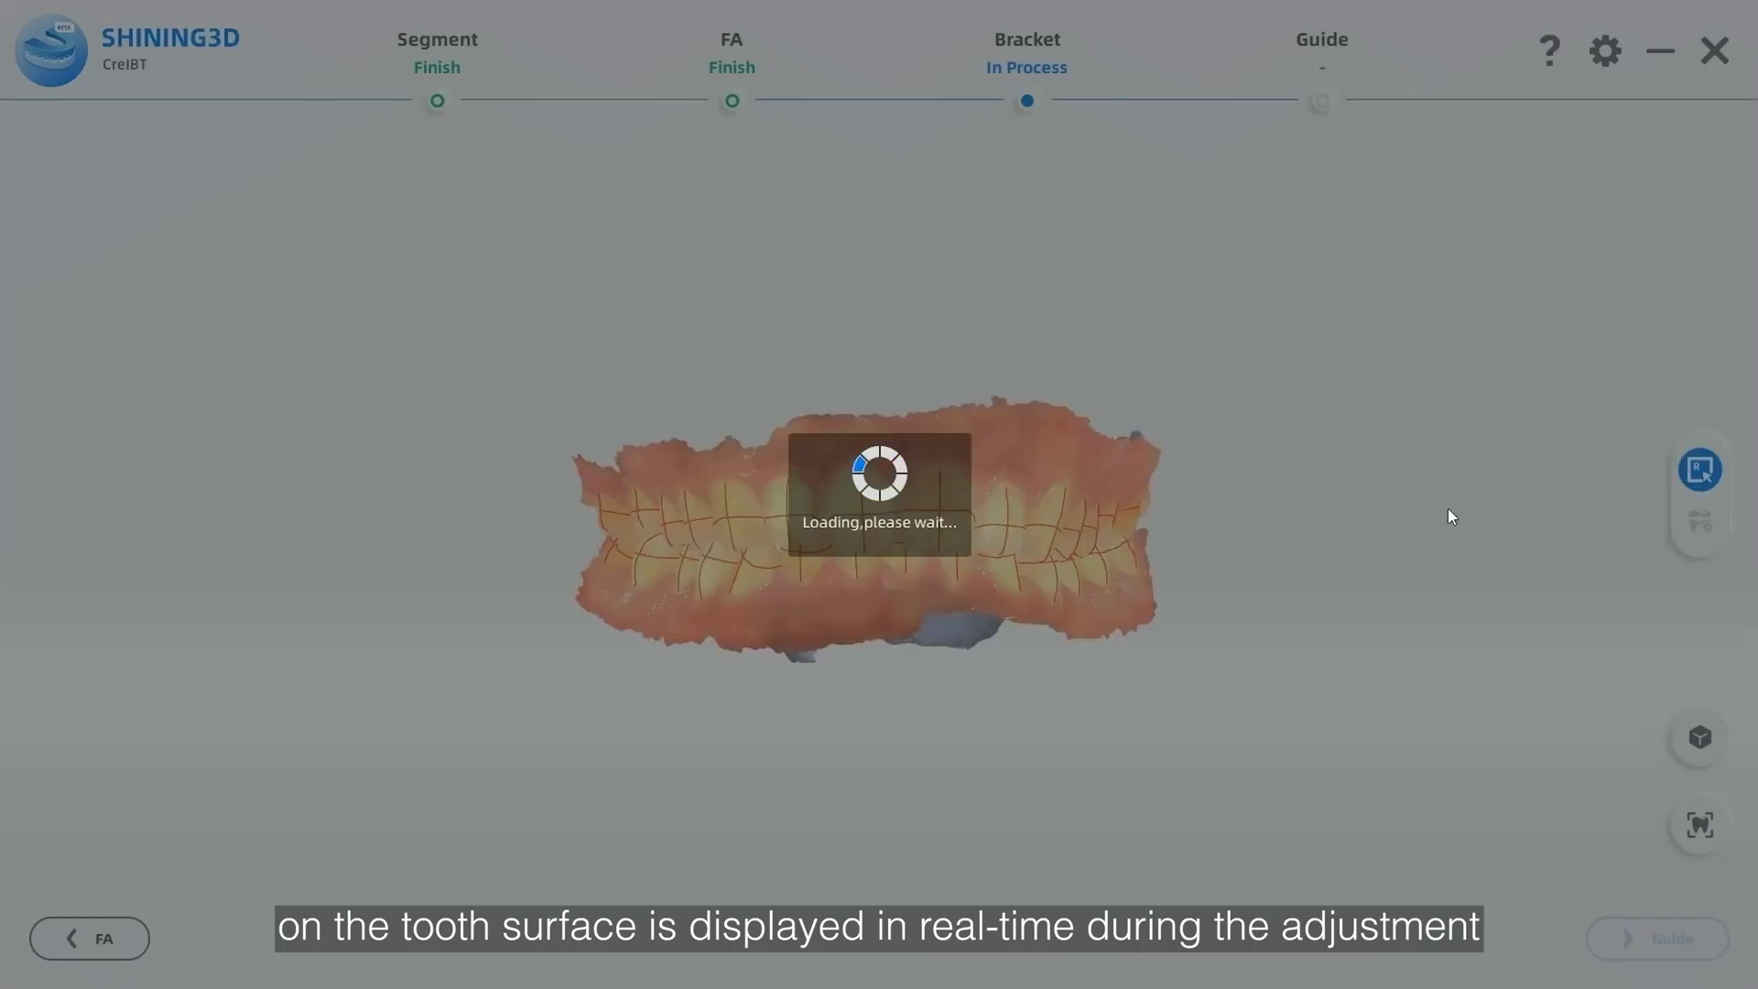
{"action": "left_click", "coordinate": [758, 331]}
{"action": "left_click", "coordinate": [777, 427]}
{"action": "left_click", "coordinate": [1119, 332]}
{"action": "left_click", "coordinate": [1079, 469]}
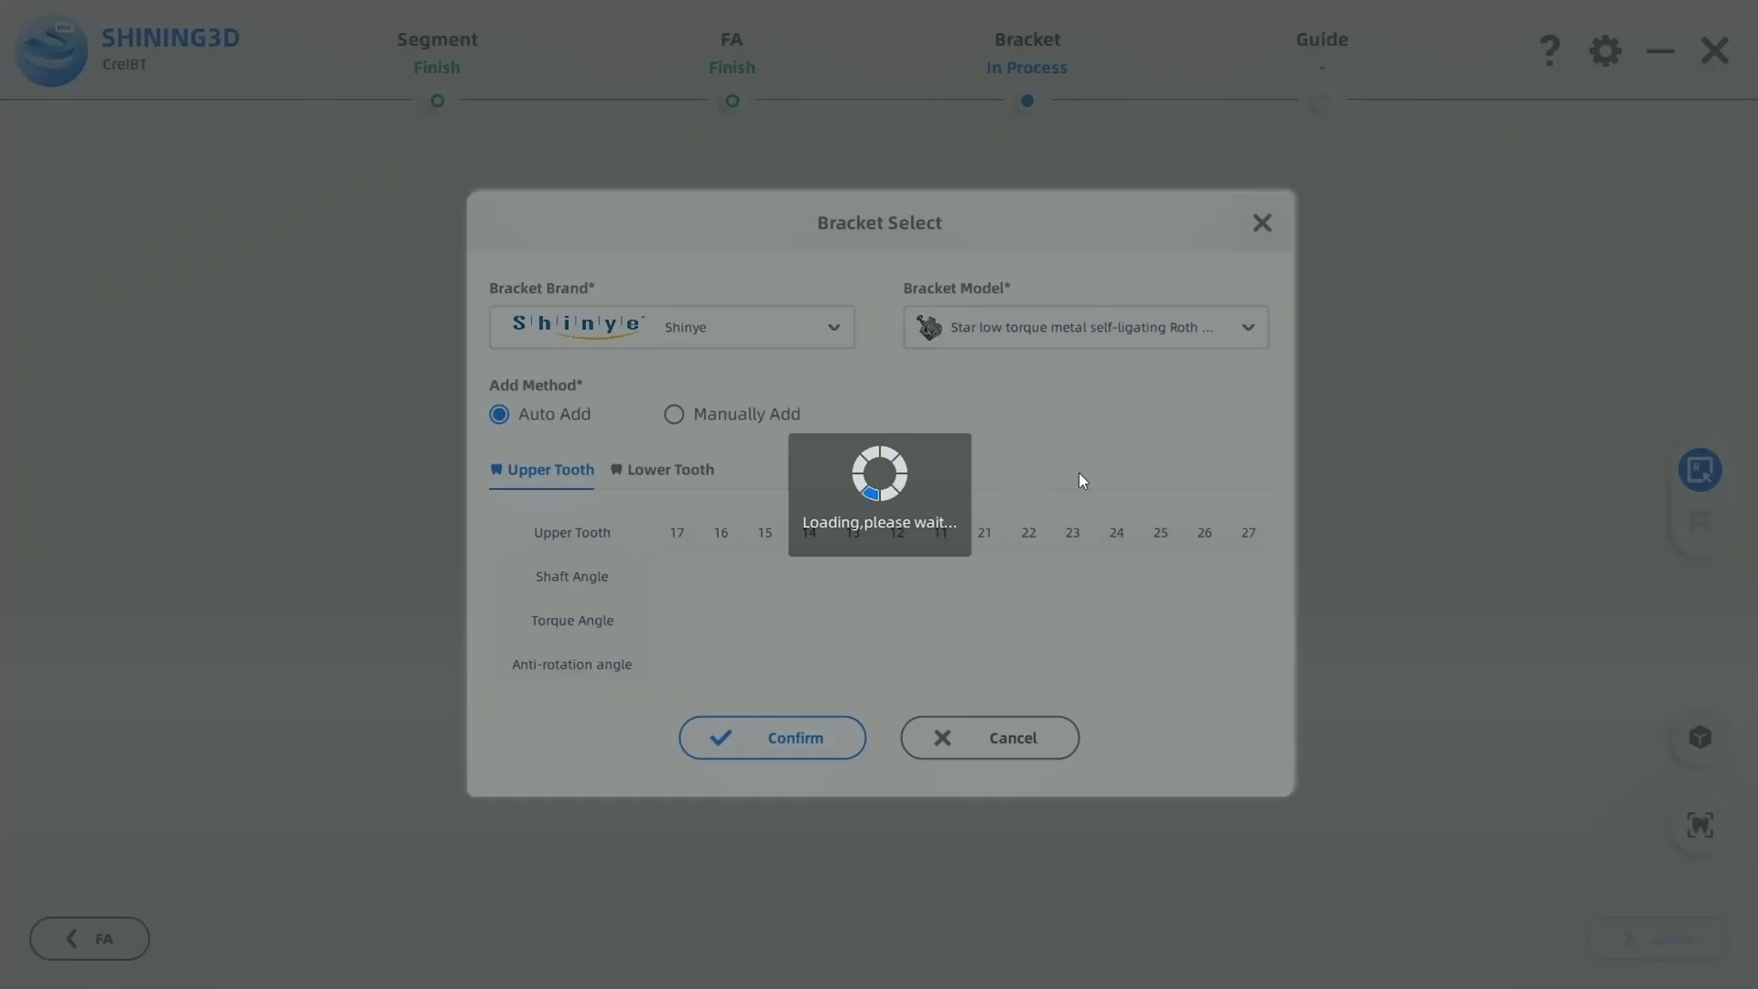
{"action": "left_click", "coordinate": [772, 737]}
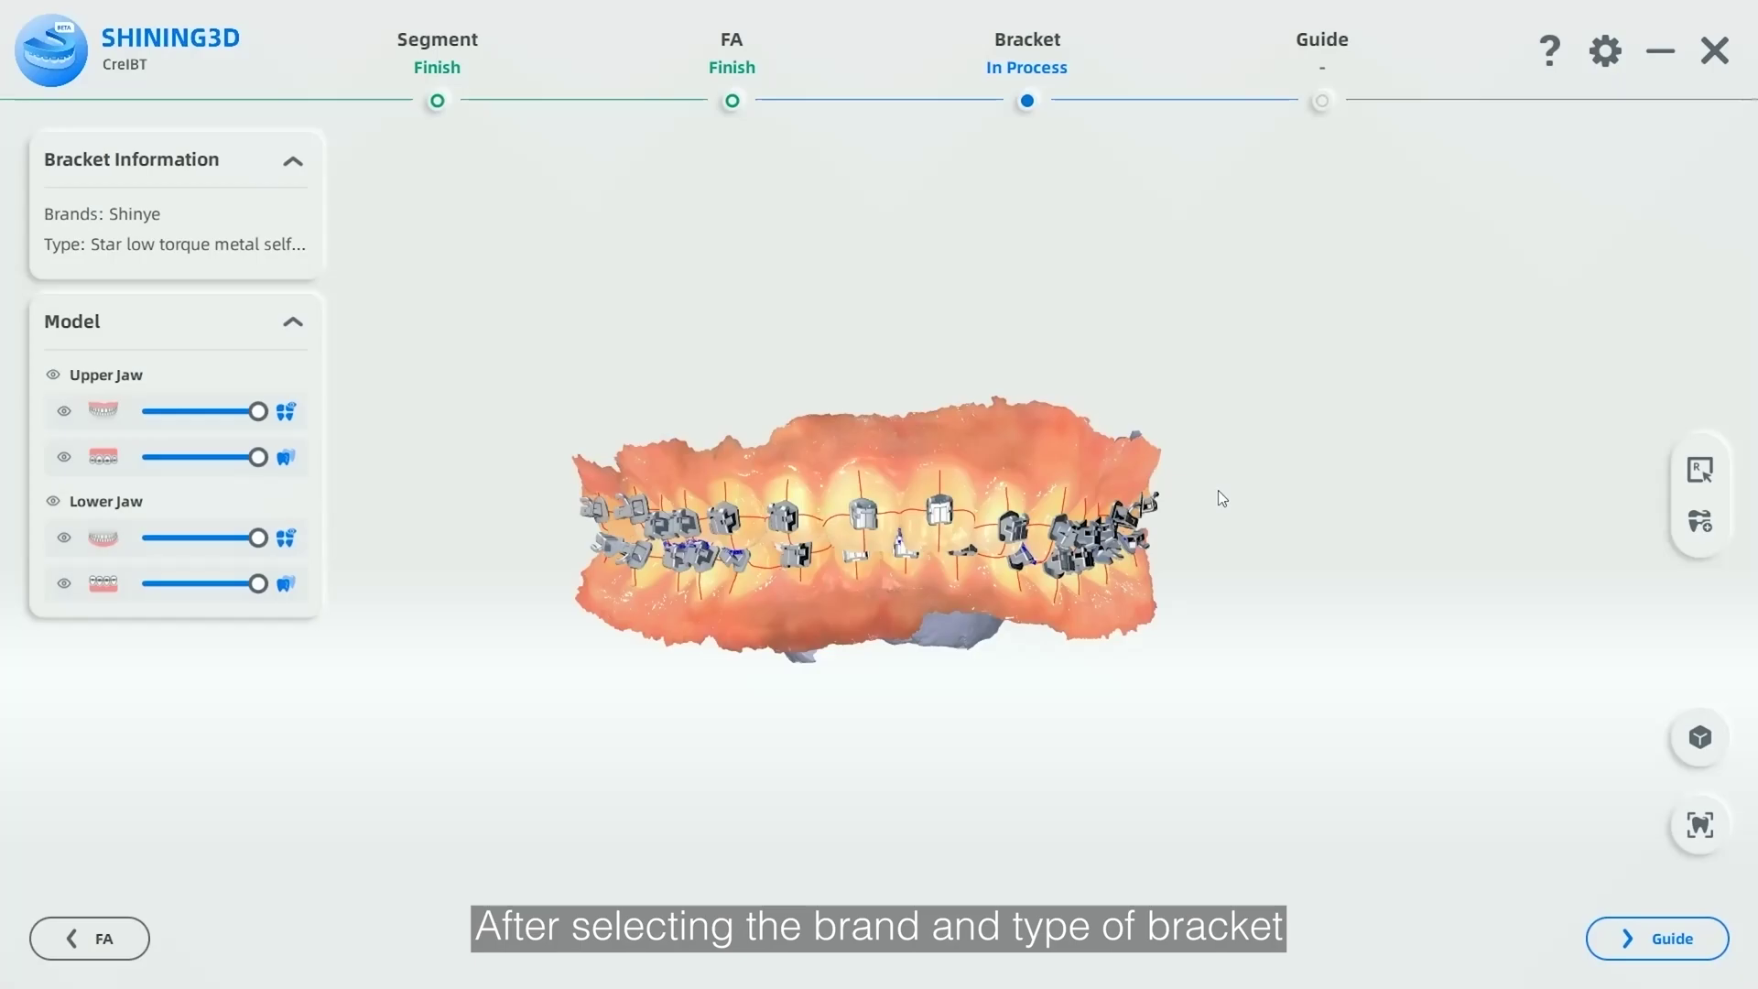
Step: Manually adjust the bracket position on tooth 21, checking it from the front and the side, and accept the edit
{"action": "middle_click_drag", "start_coordinate": [1217, 490], "coordinate": [1251, 496]}
{"action": "scroll", "coordinate": [1236, 495], "scroll_direction": "up", "scroll_amount": 5}
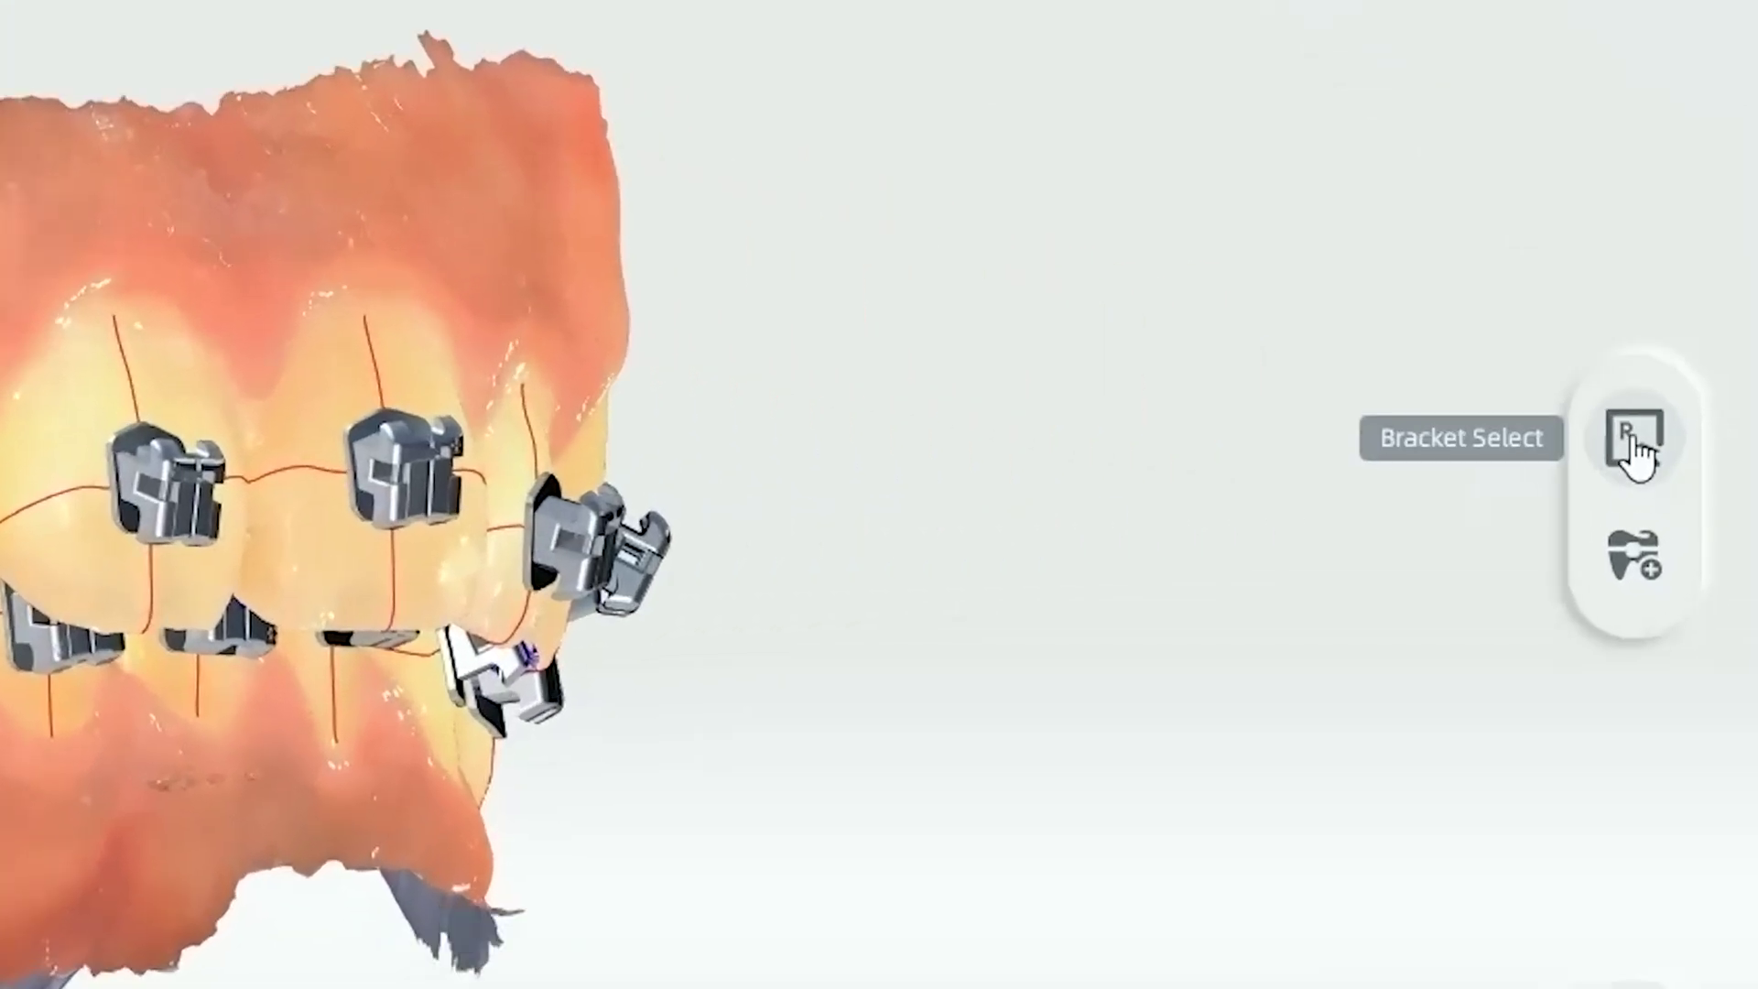
{"action": "left_click", "coordinate": [1604, 549]}
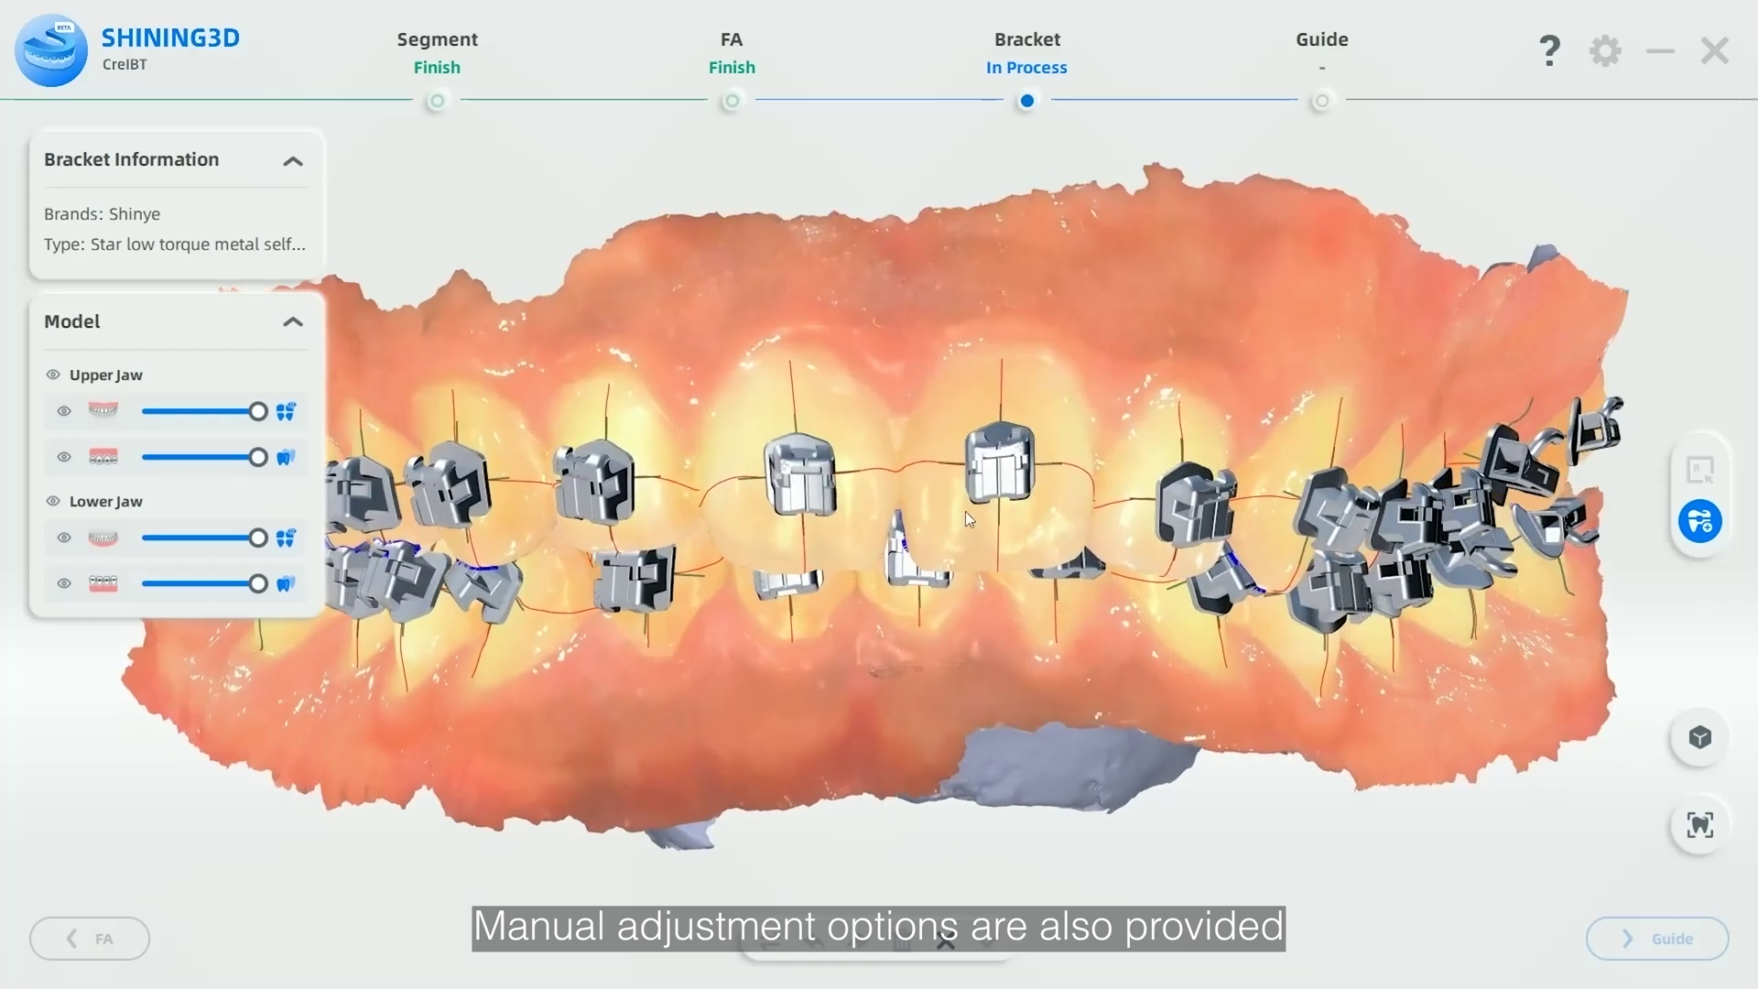
{"action": "left_click", "coordinate": [1000, 465]}
{"action": "left_click_drag", "start_coordinate": [1000, 465], "coordinate": [1007, 474]}
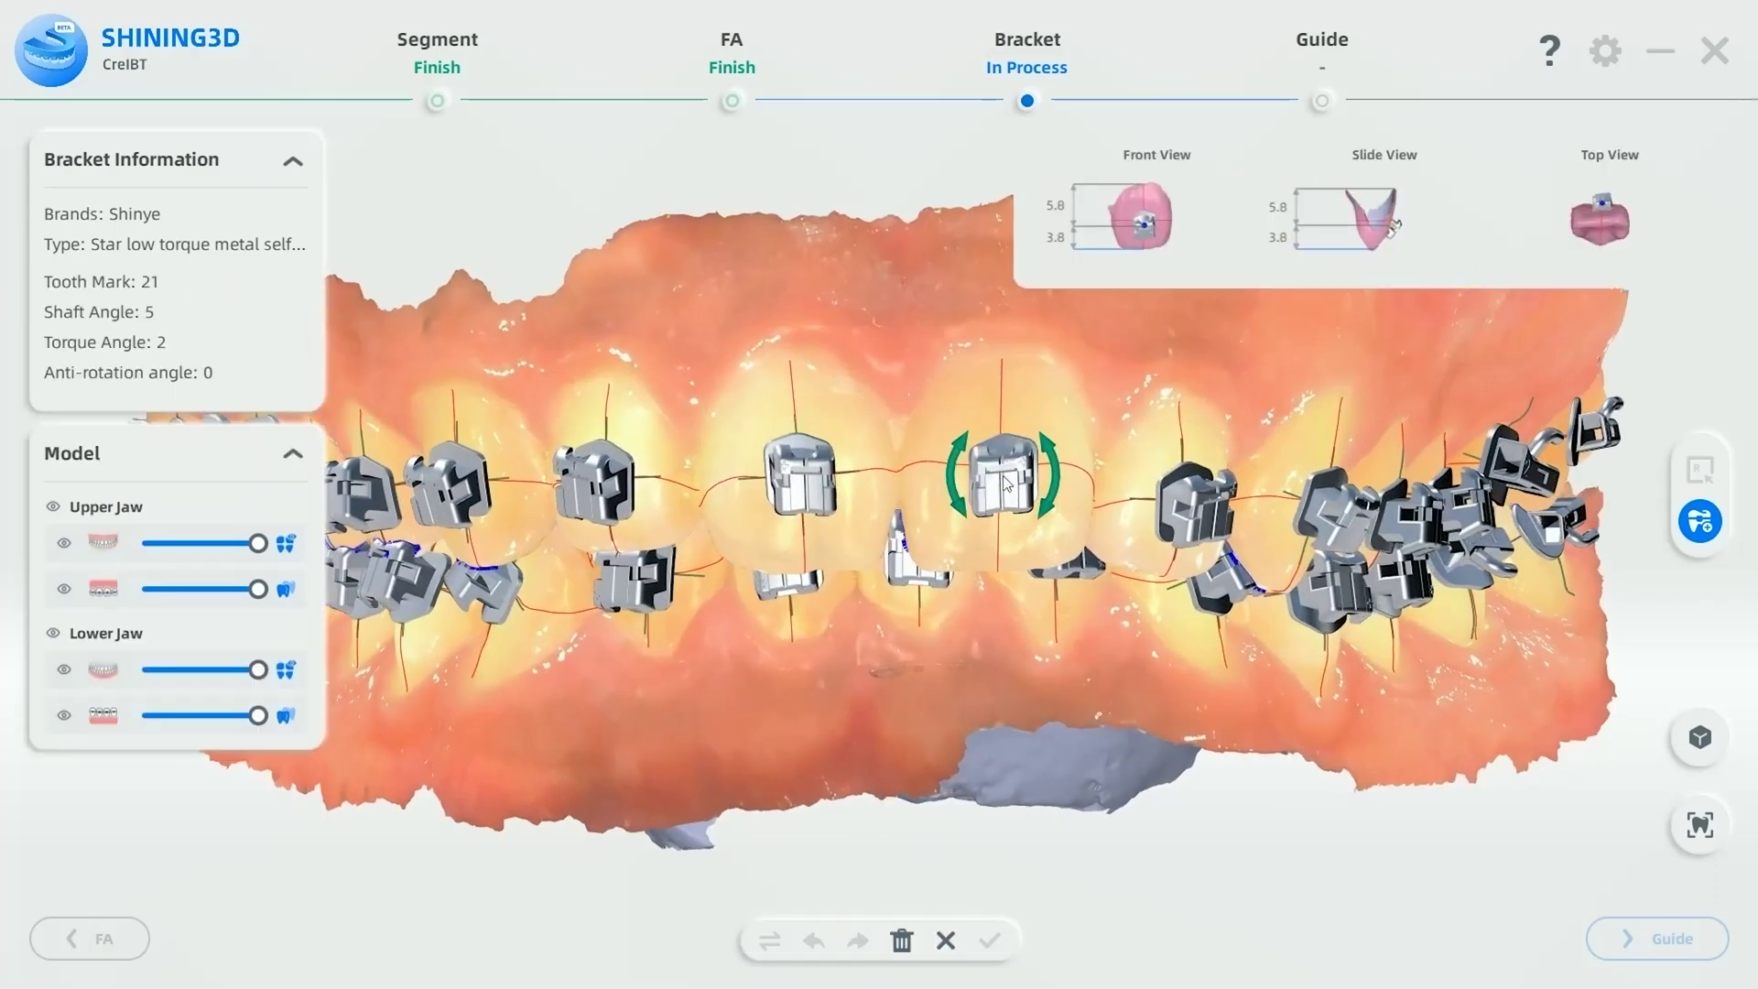
{"action": "right_click_drag", "start_coordinate": [1007, 605], "coordinate": [824, 614]}
{"action": "left_click", "coordinate": [980, 499]}
{"action": "left_click_drag", "start_coordinate": [981, 498], "coordinate": [972, 495]}
{"action": "right_click_drag", "start_coordinate": [925, 659], "coordinate": [804, 668]}
{"action": "left_click", "coordinate": [989, 940]}
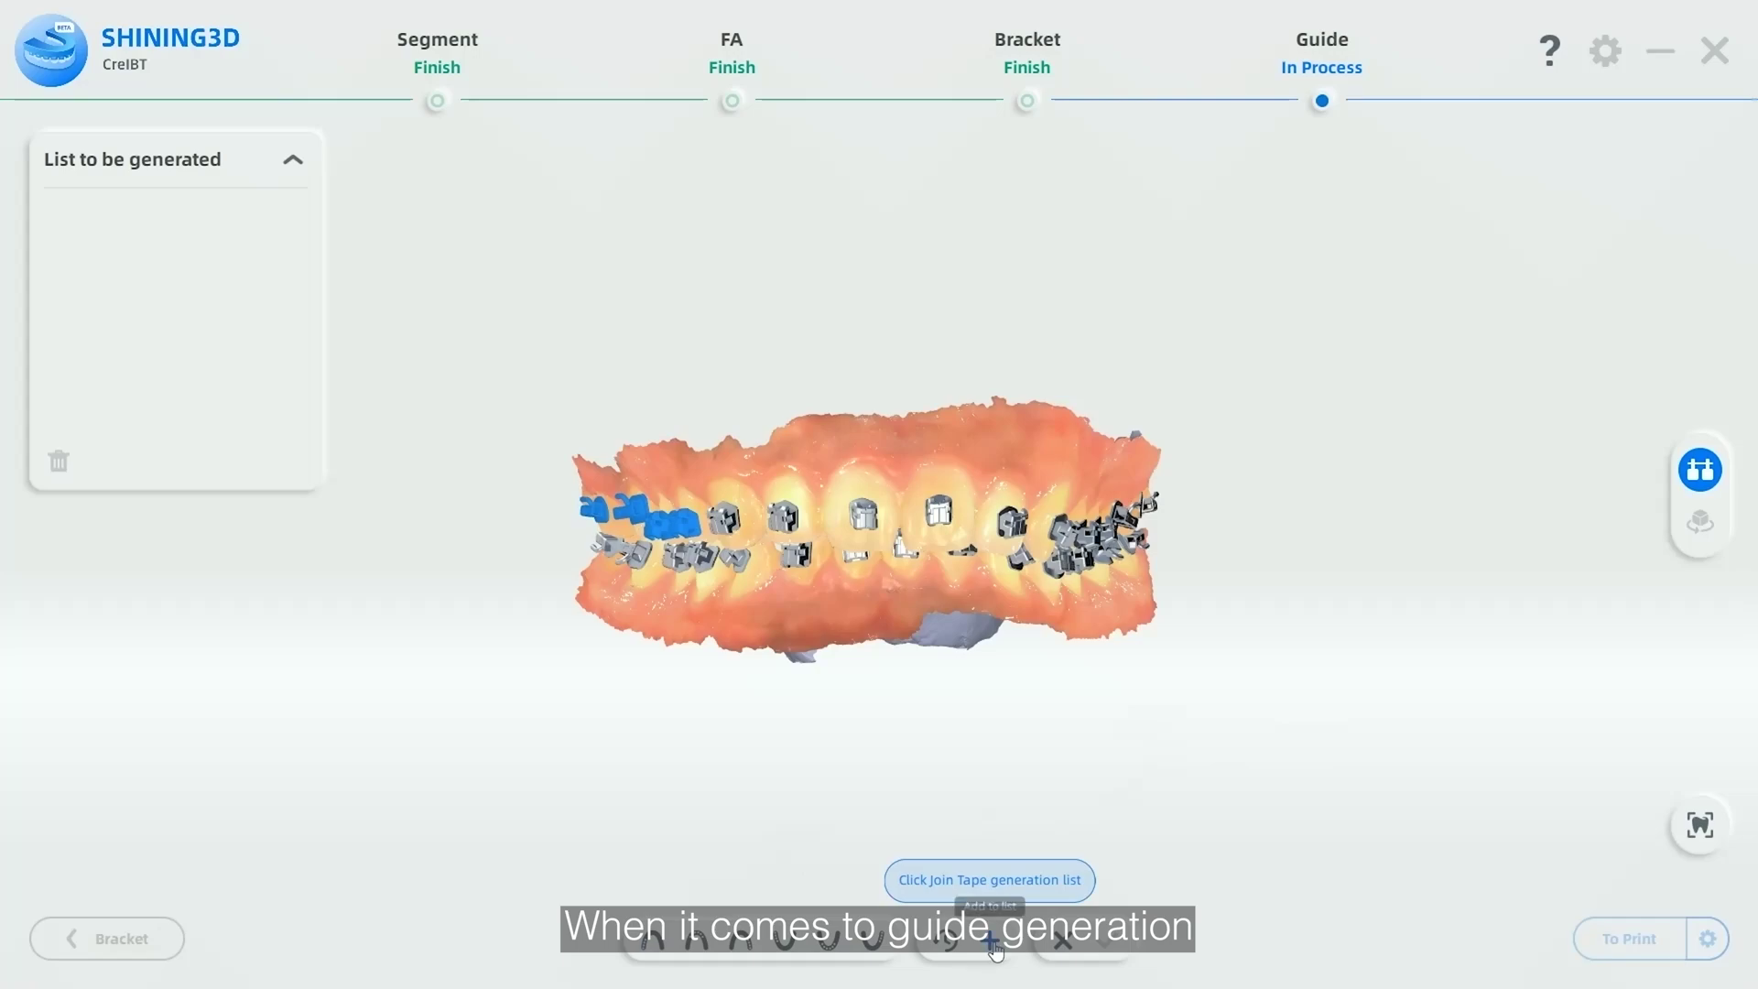
{"action": "left_click", "coordinate": [992, 945]}
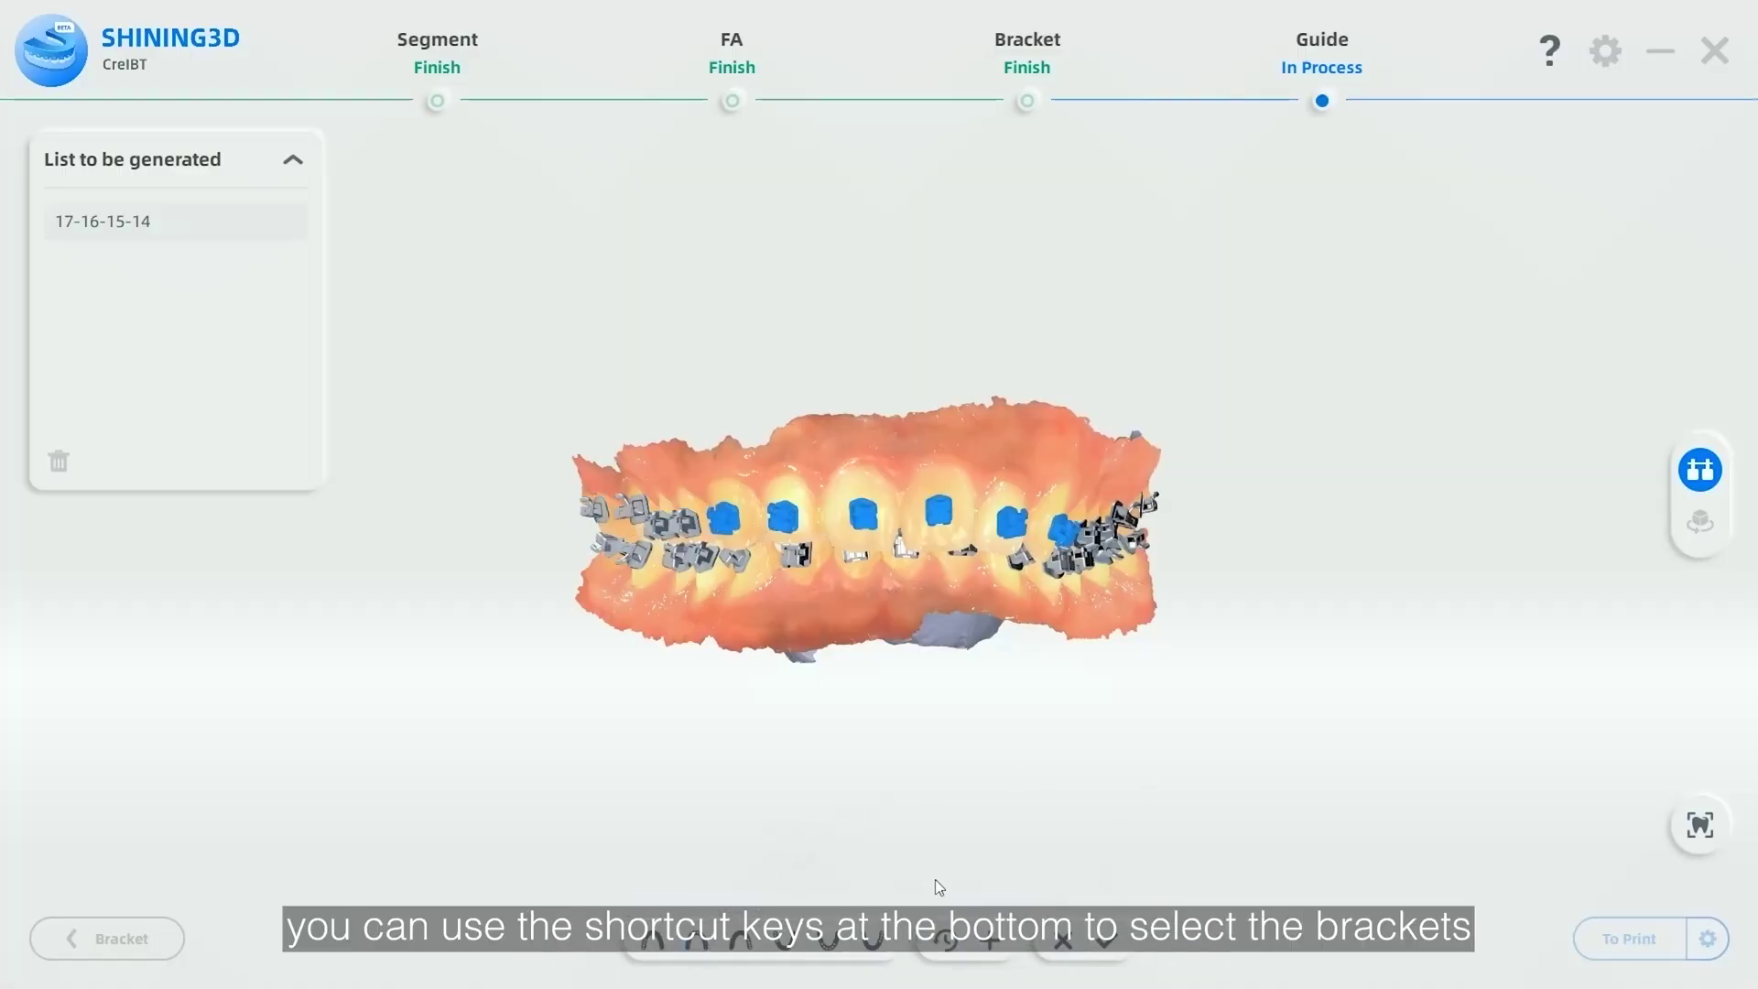
{"action": "left_click", "coordinate": [991, 943]}
{"action": "left_click", "coordinate": [837, 947]}
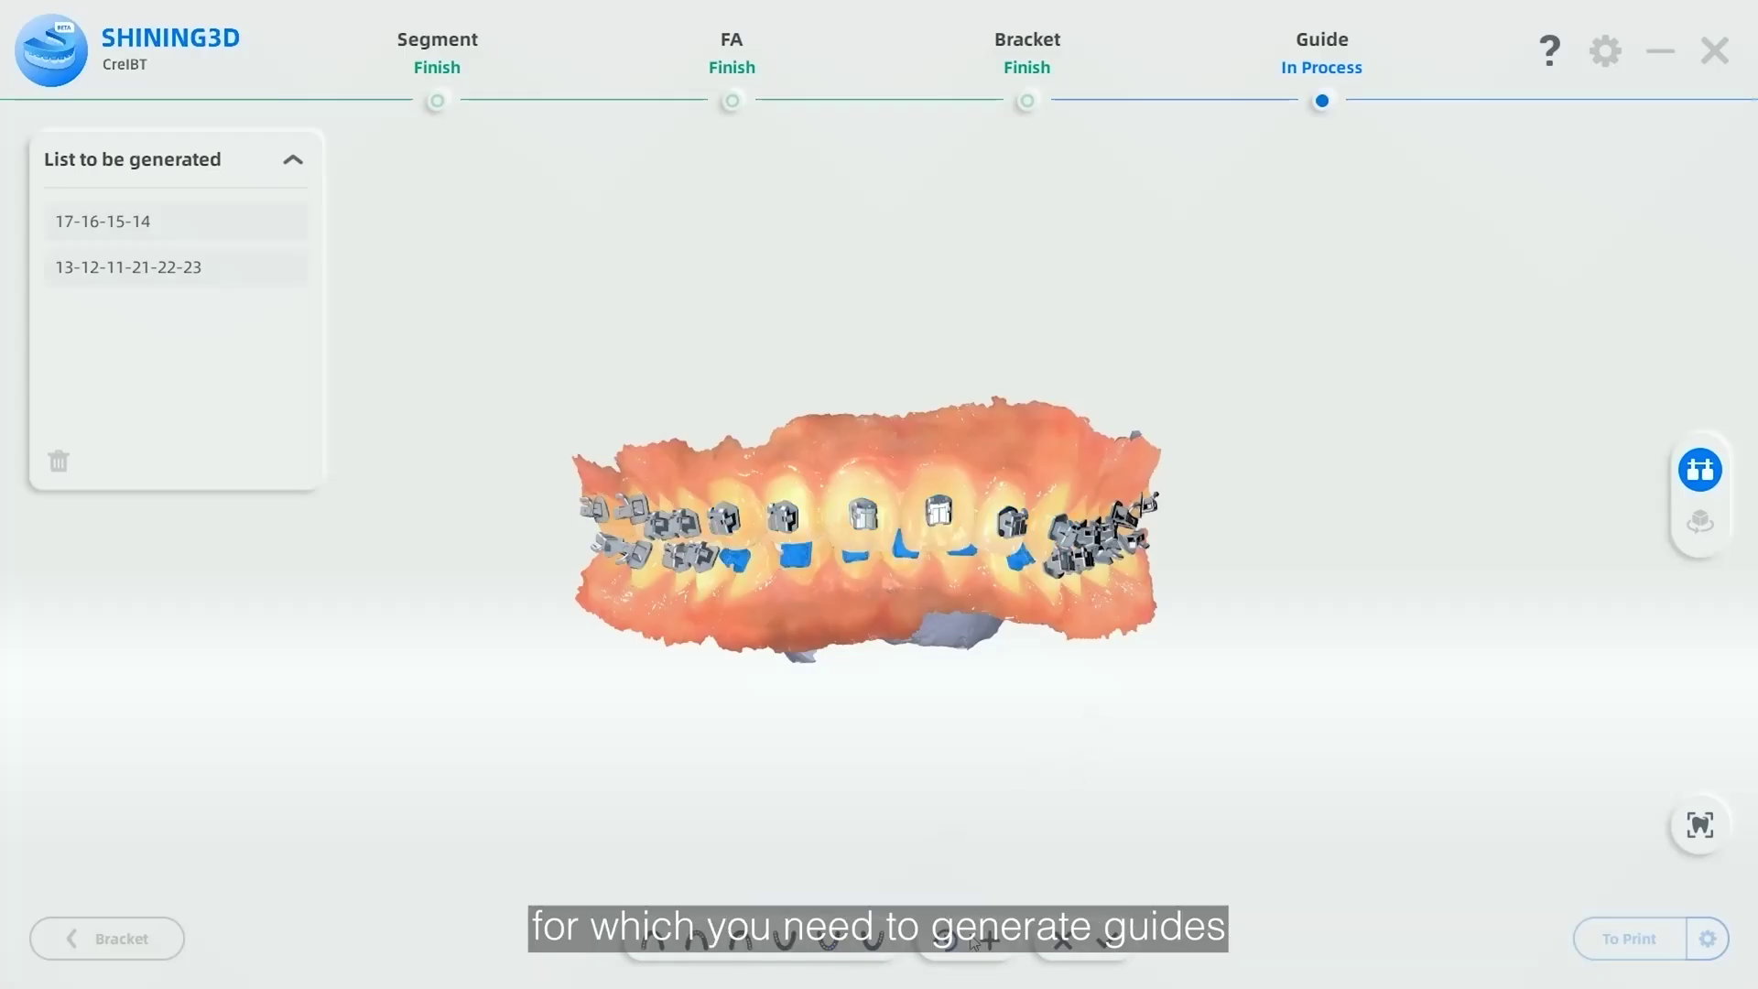
Step: Select the brackets on teeth 24 to 27 manually, add them to the list, and generate the guides
{"action": "left_click_drag", "start_coordinate": [1075, 705], "coordinate": [725, 538]}
{"action": "left_click_drag", "start_coordinate": [1151, 511], "coordinate": [862, 590]}
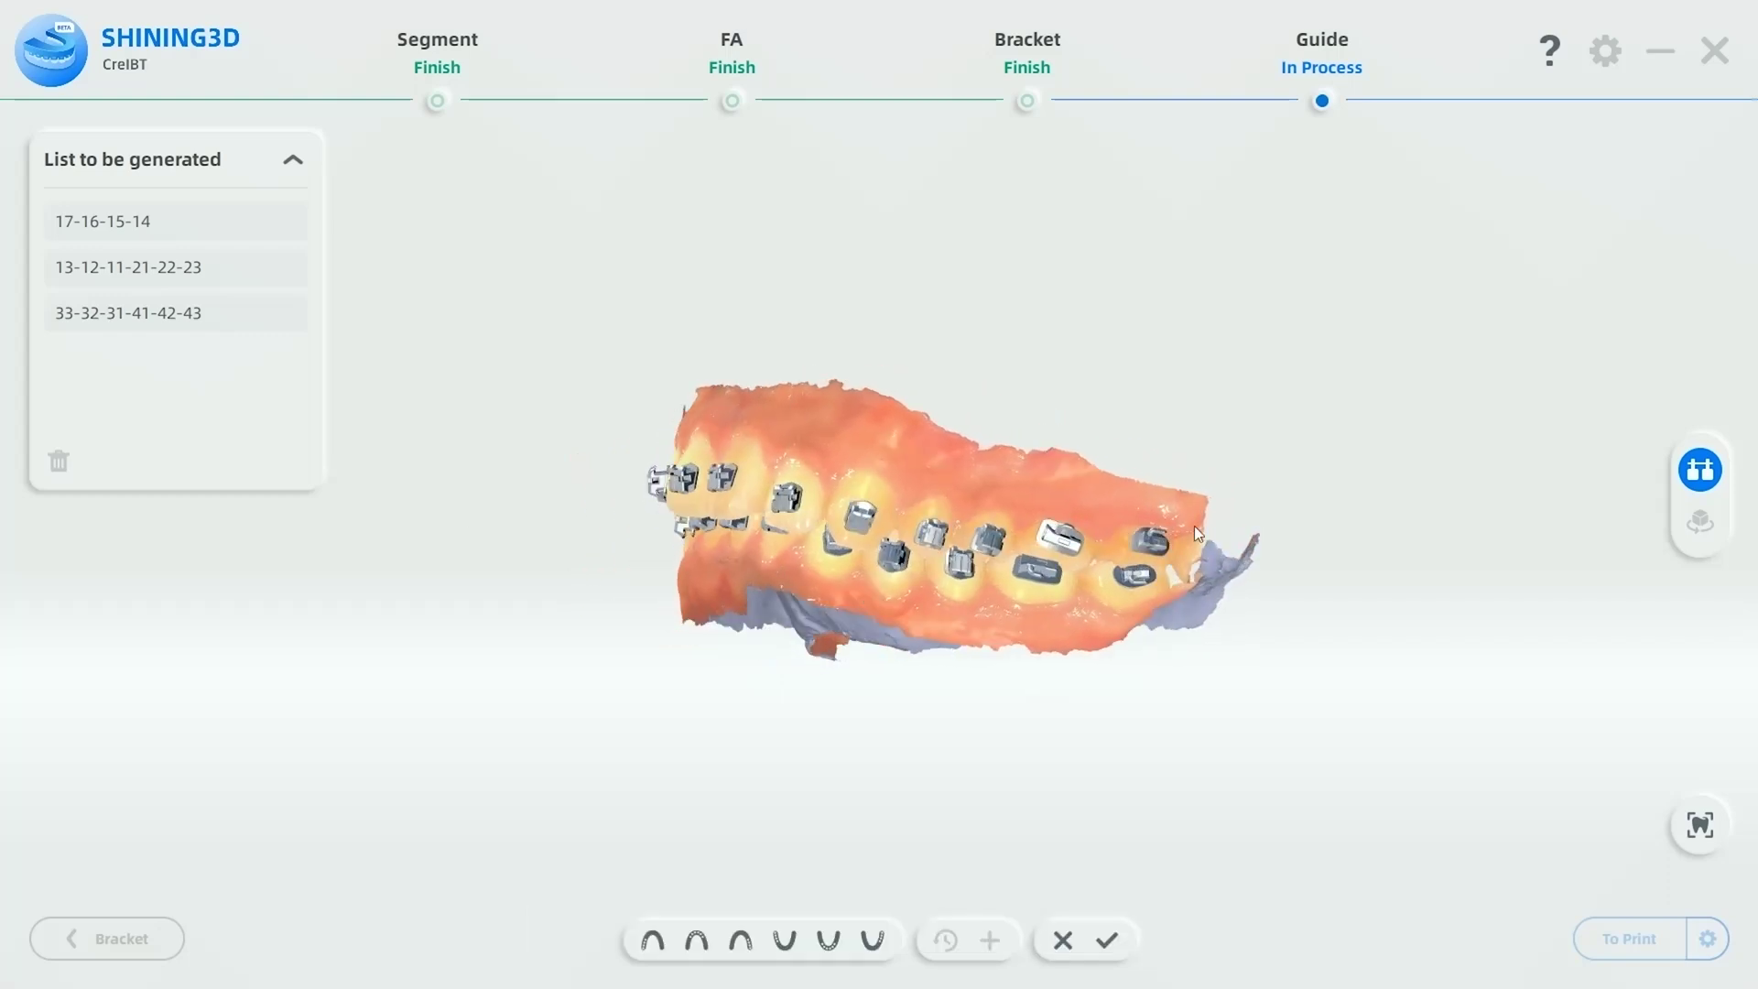
{"action": "left_click", "coordinate": [1135, 544]}
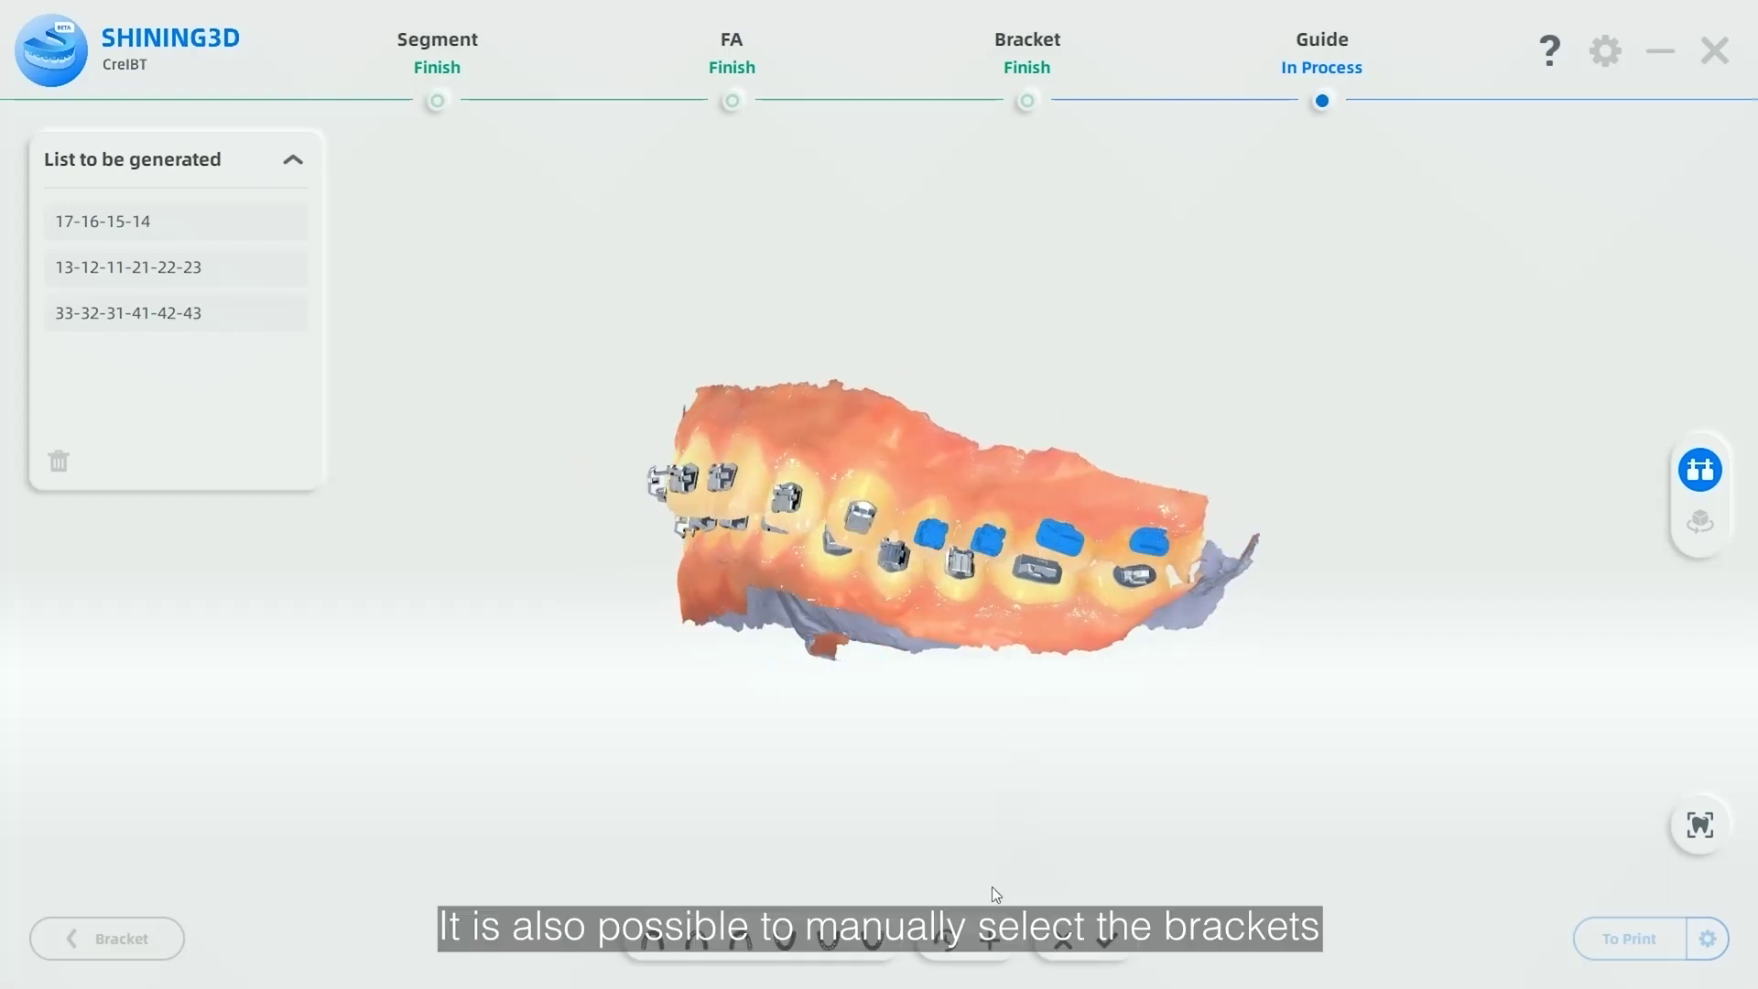
{"action": "left_click", "coordinate": [1103, 943]}
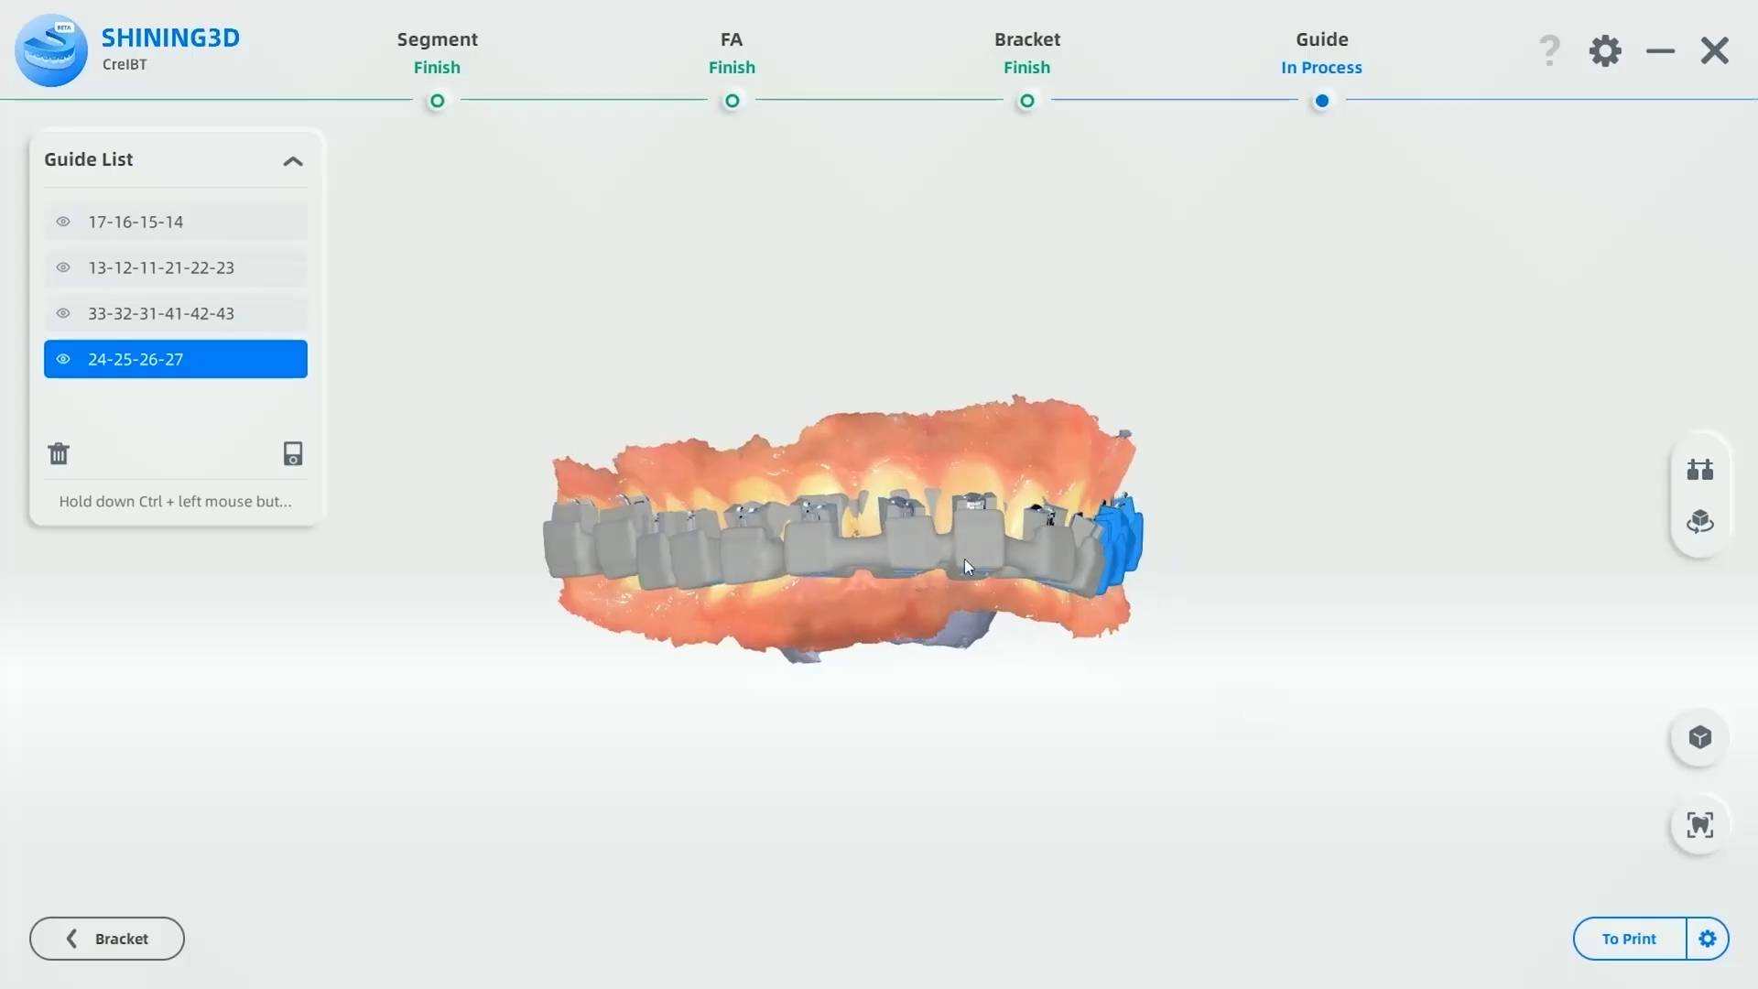
{"action": "left_click", "coordinate": [142, 320]}
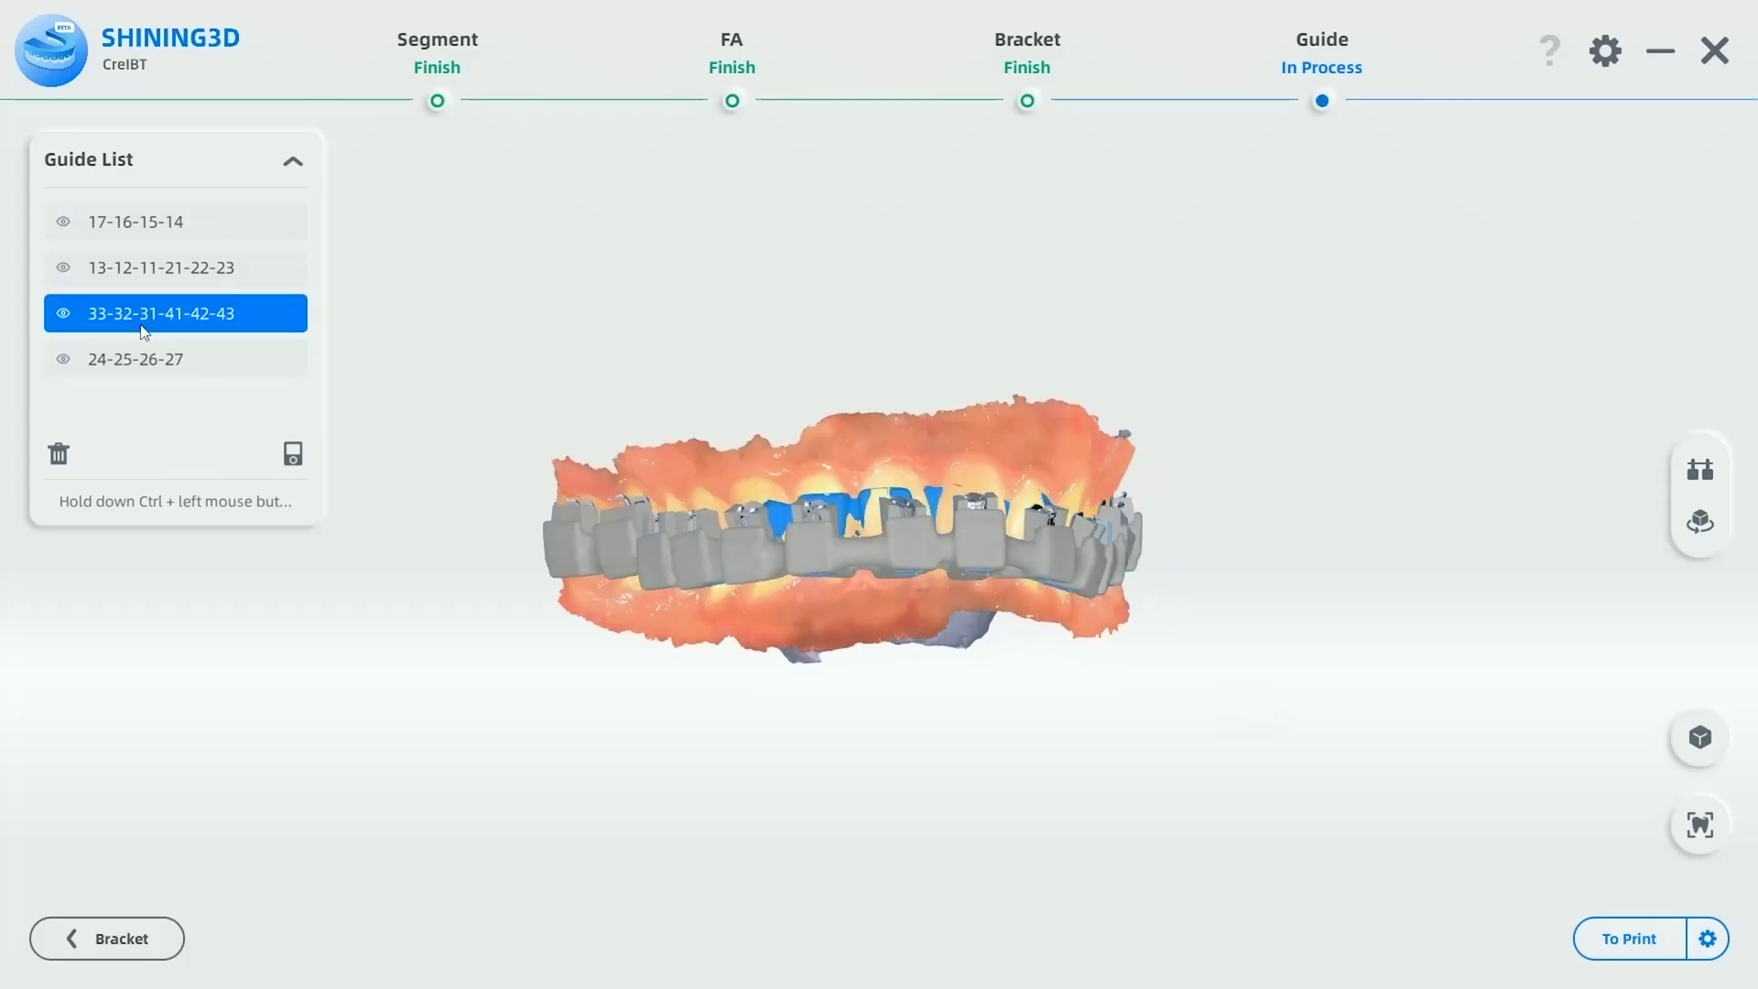
{"action": "left_click_drag", "start_coordinate": [847, 531], "coordinate": [861, 676]}
{"action": "left_click", "coordinate": [202, 277]}
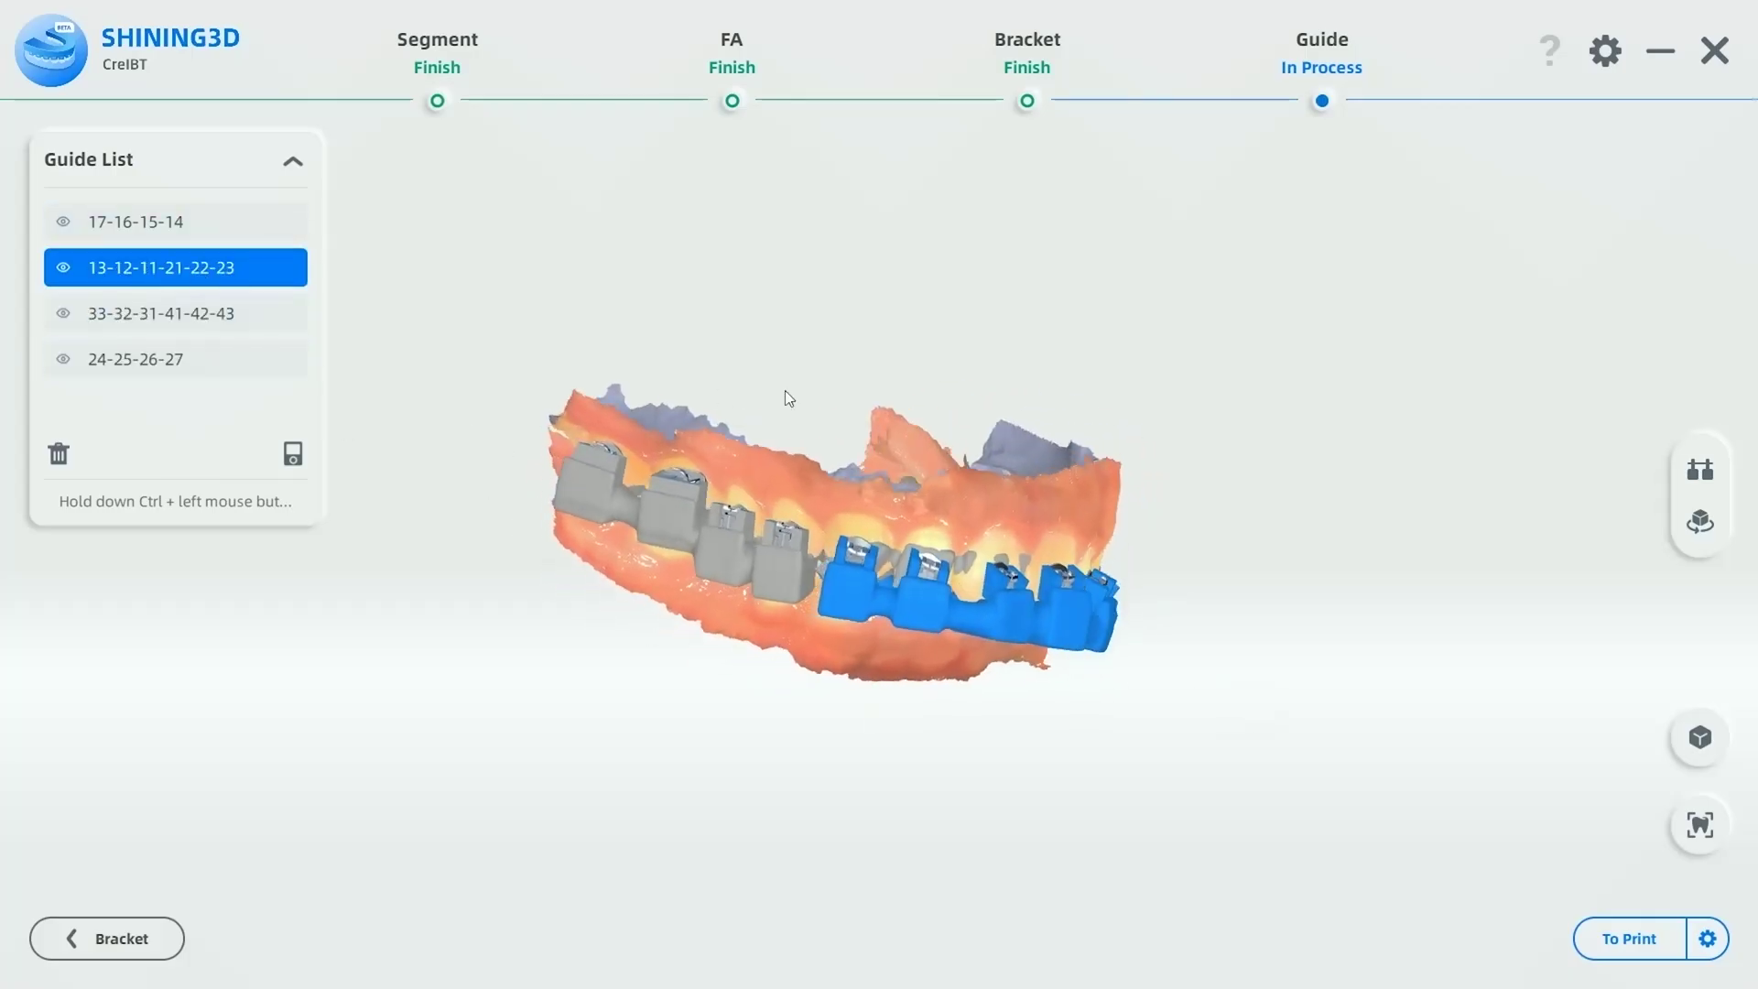
Step: Switch to CreTemp, show only the upper jaw in true colour, and mark the margin line of tooth 11
{"action": "left_click", "coordinate": [1700, 171]}
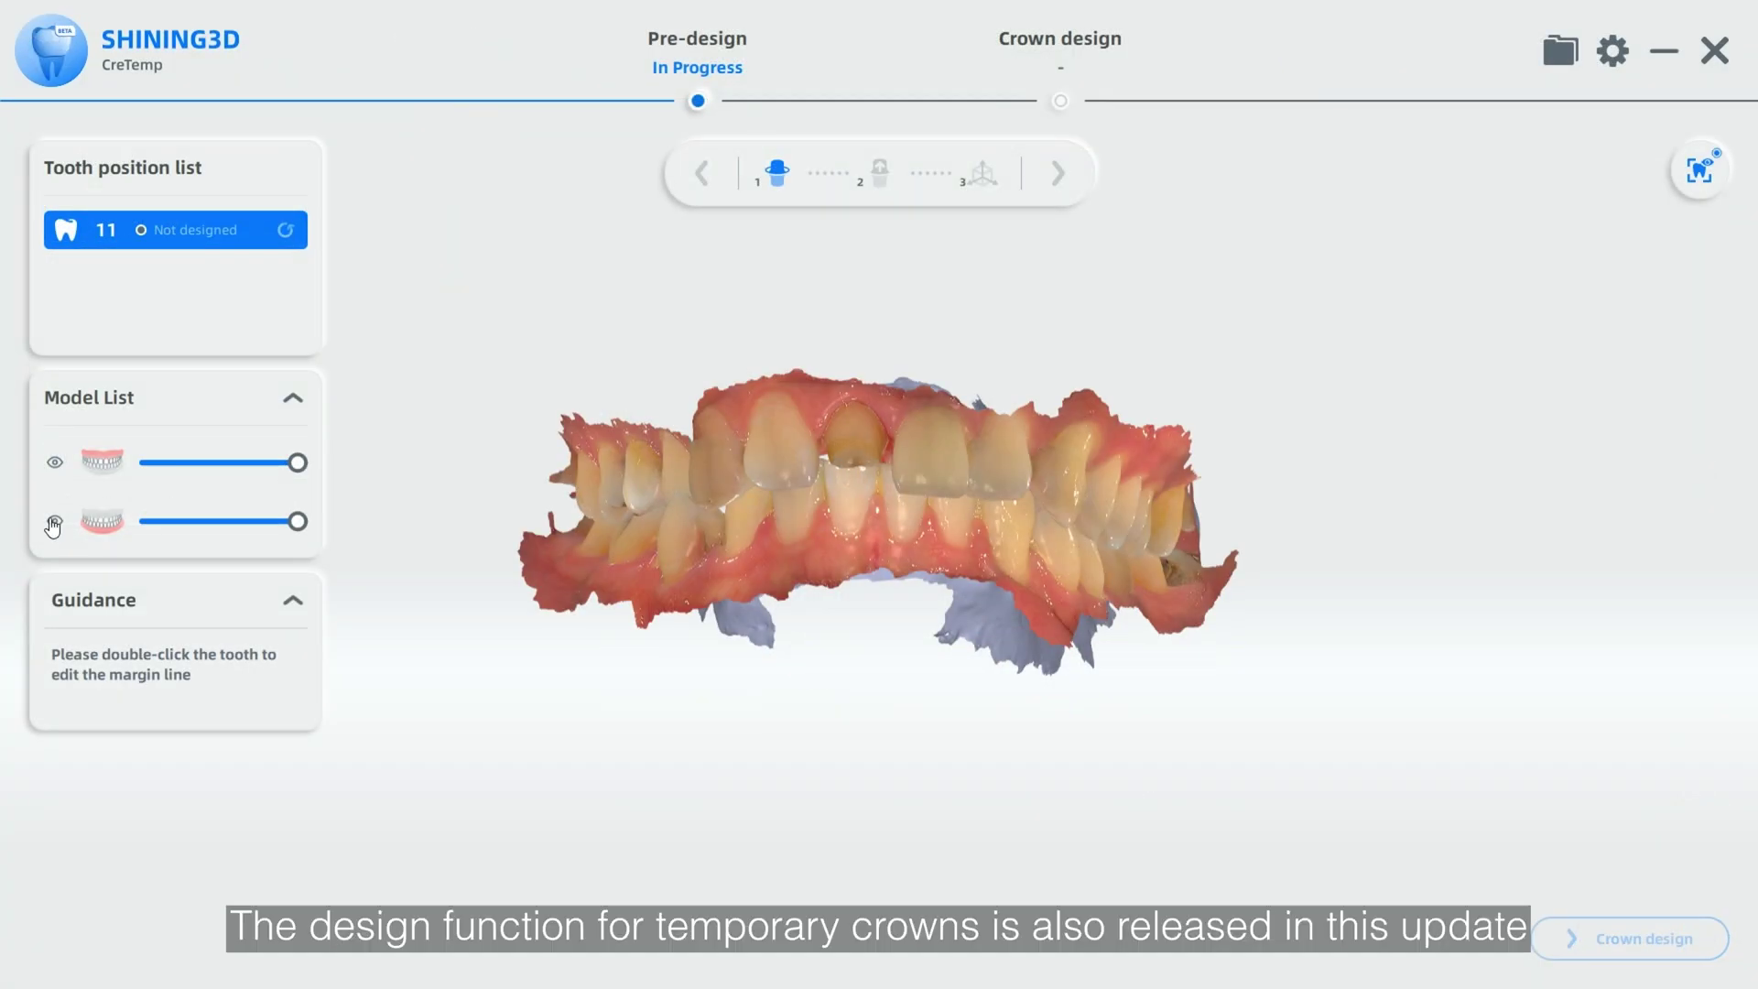
{"action": "left_click", "coordinate": [55, 521]}
{"action": "left_click_drag", "start_coordinate": [897, 860], "coordinate": [898, 690]}
{"action": "scroll", "coordinate": [832, 476], "scroll_direction": "up", "scroll_amount": 4}
{"action": "double_click", "coordinate": [832, 476]}
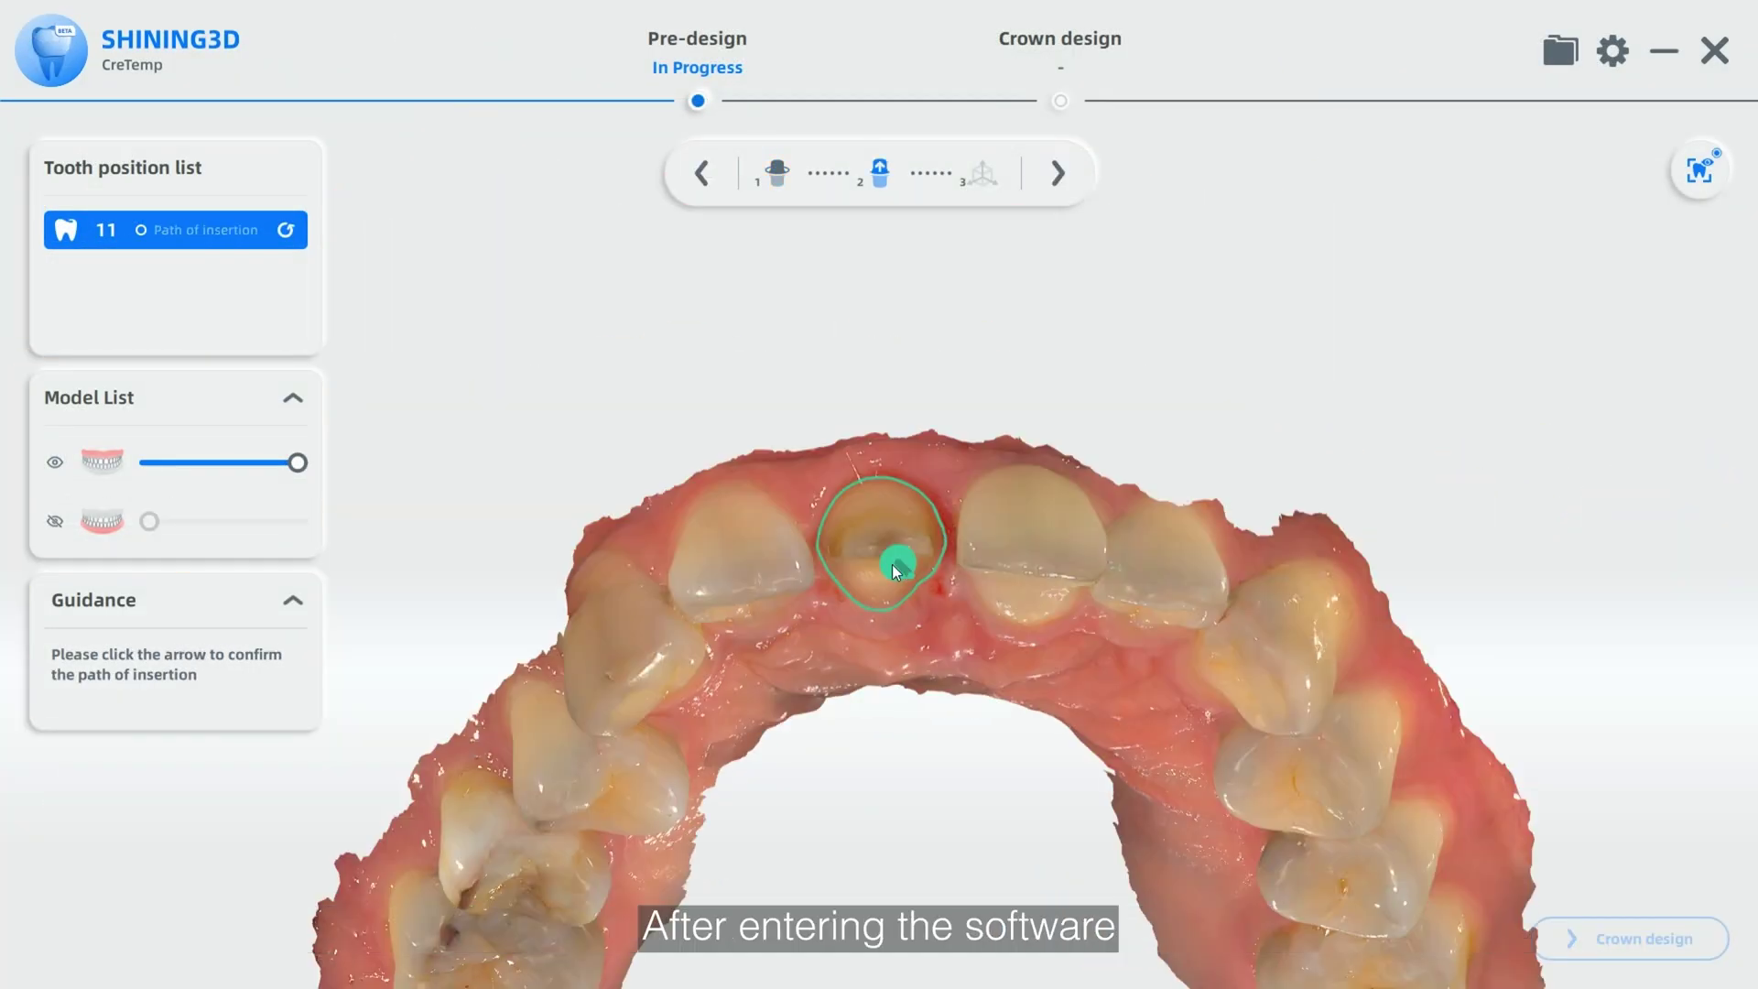
Step: Confirm the path of insertion for tooth 11 and adjust the general position of the crown
{"action": "left_click", "coordinate": [1058, 173]}
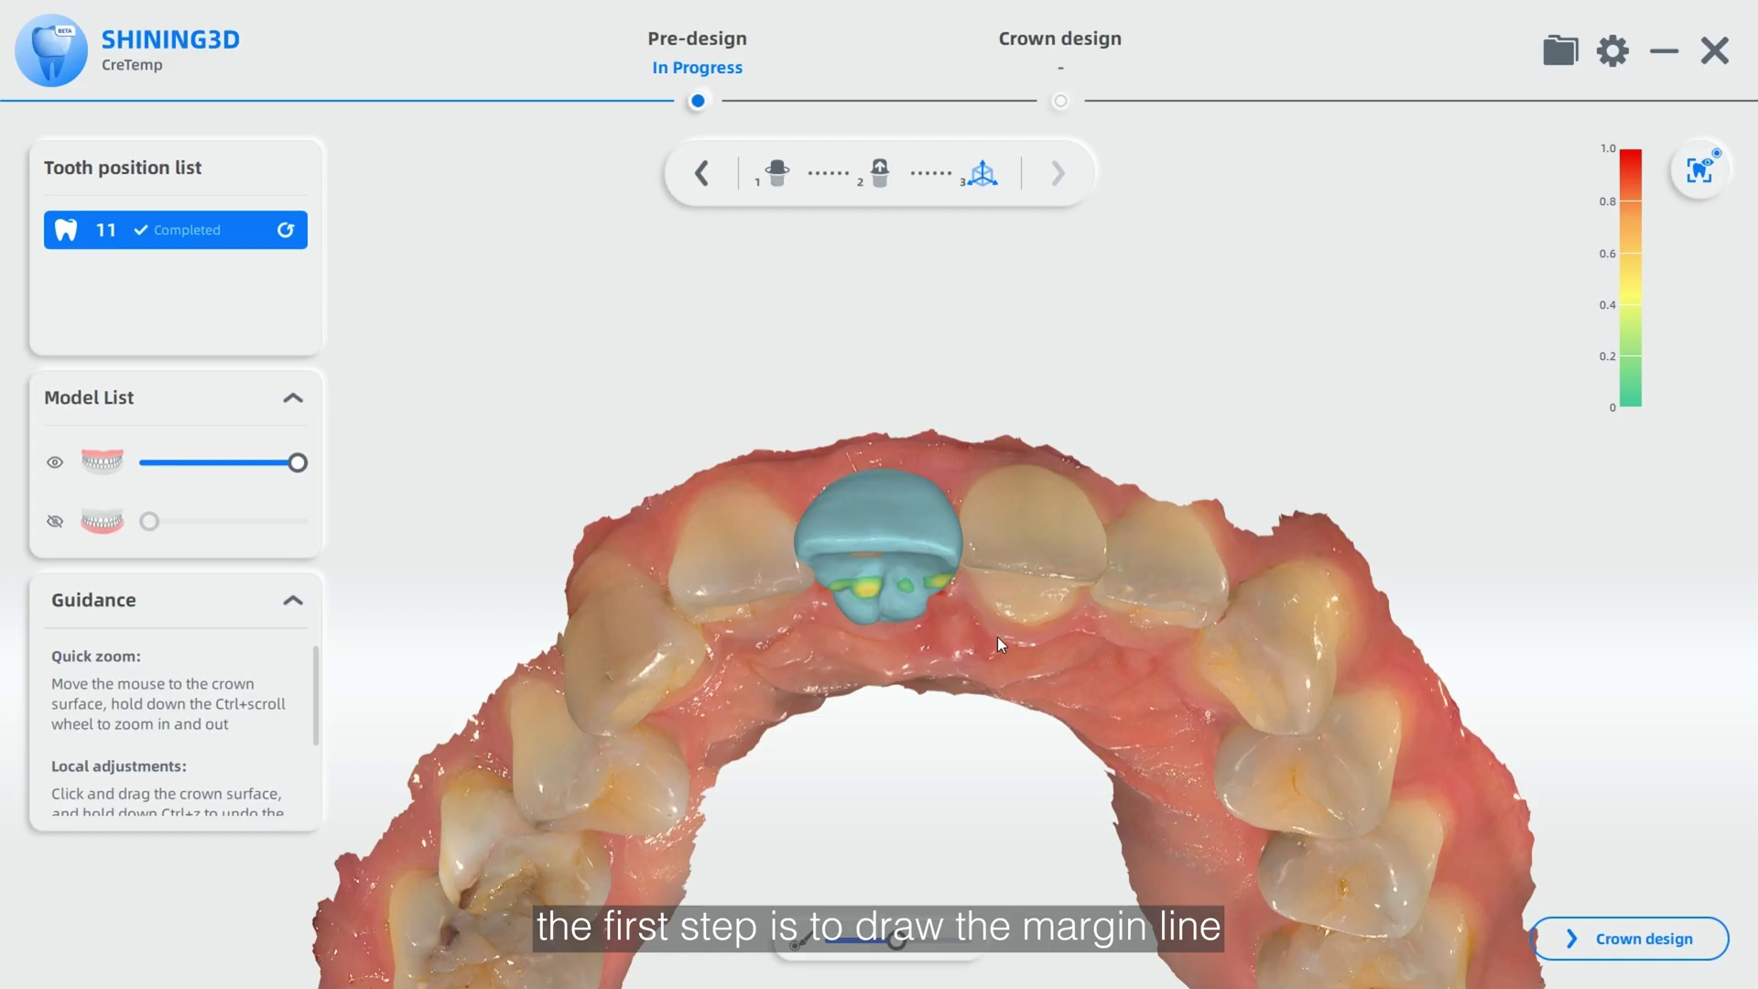
{"action": "scroll", "coordinate": [998, 636], "scroll_direction": "down", "scroll_amount": 4}
{"action": "left_click_drag", "start_coordinate": [998, 568], "coordinate": [973, 416]}
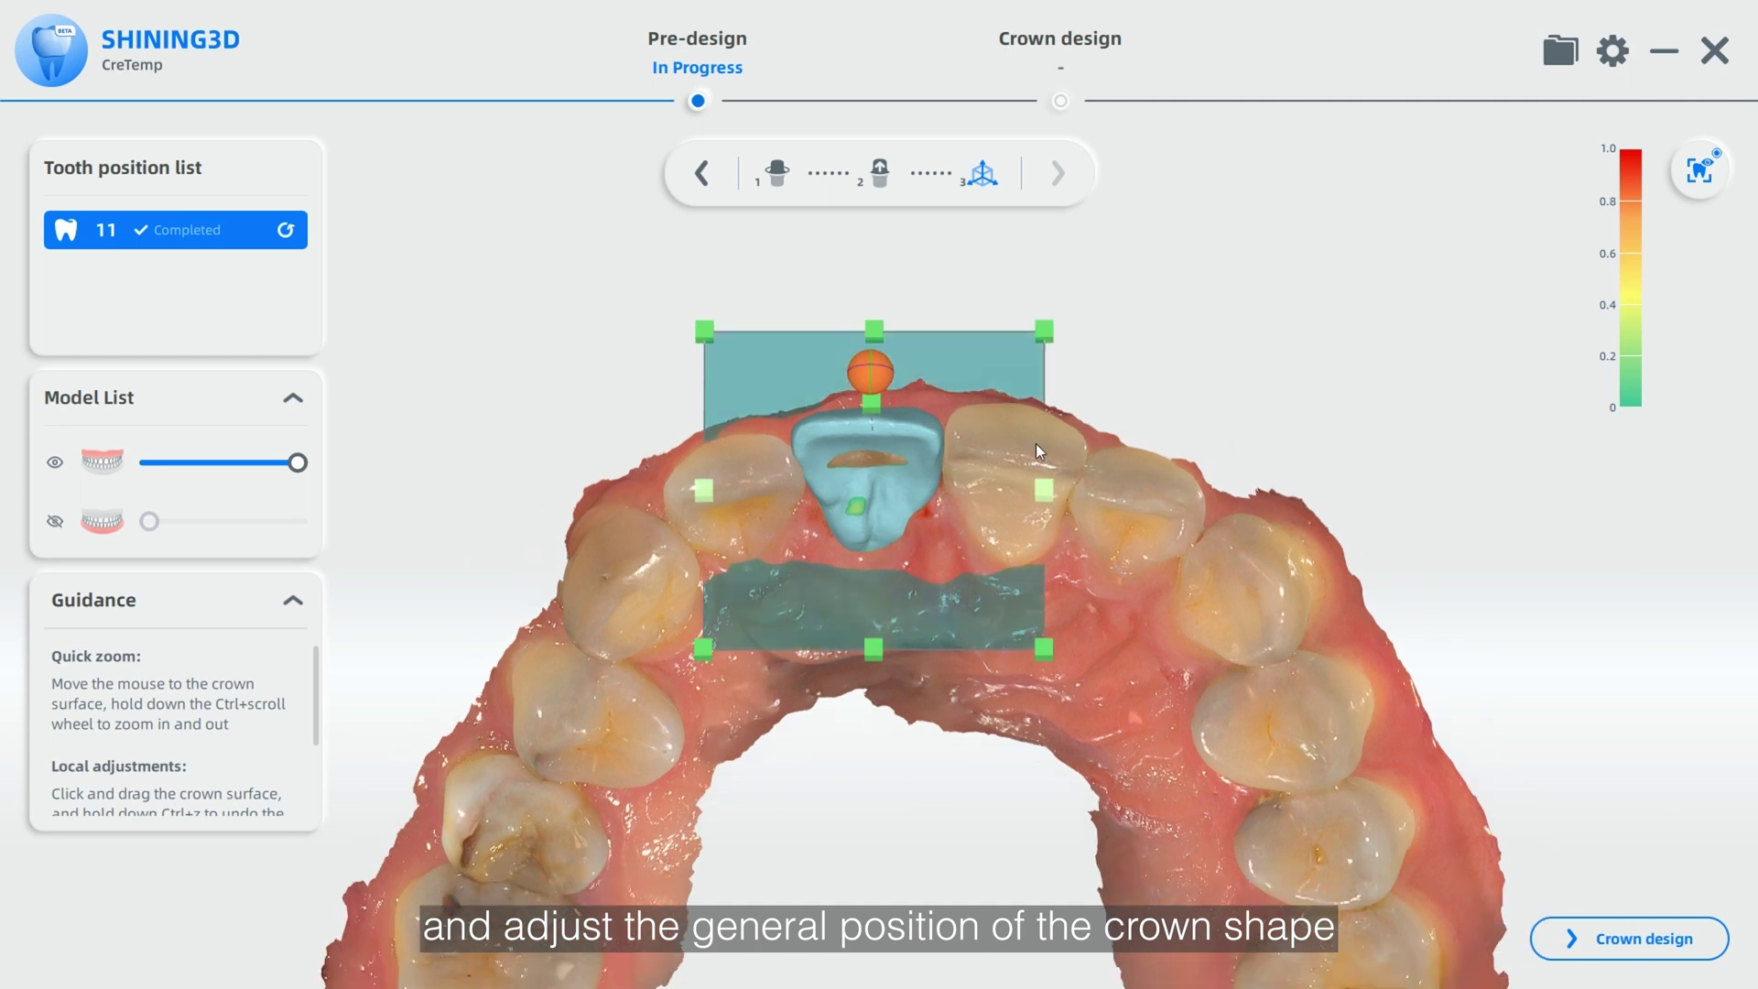
{"action": "right_click_drag", "start_coordinate": [1040, 443], "coordinate": [836, 291]}
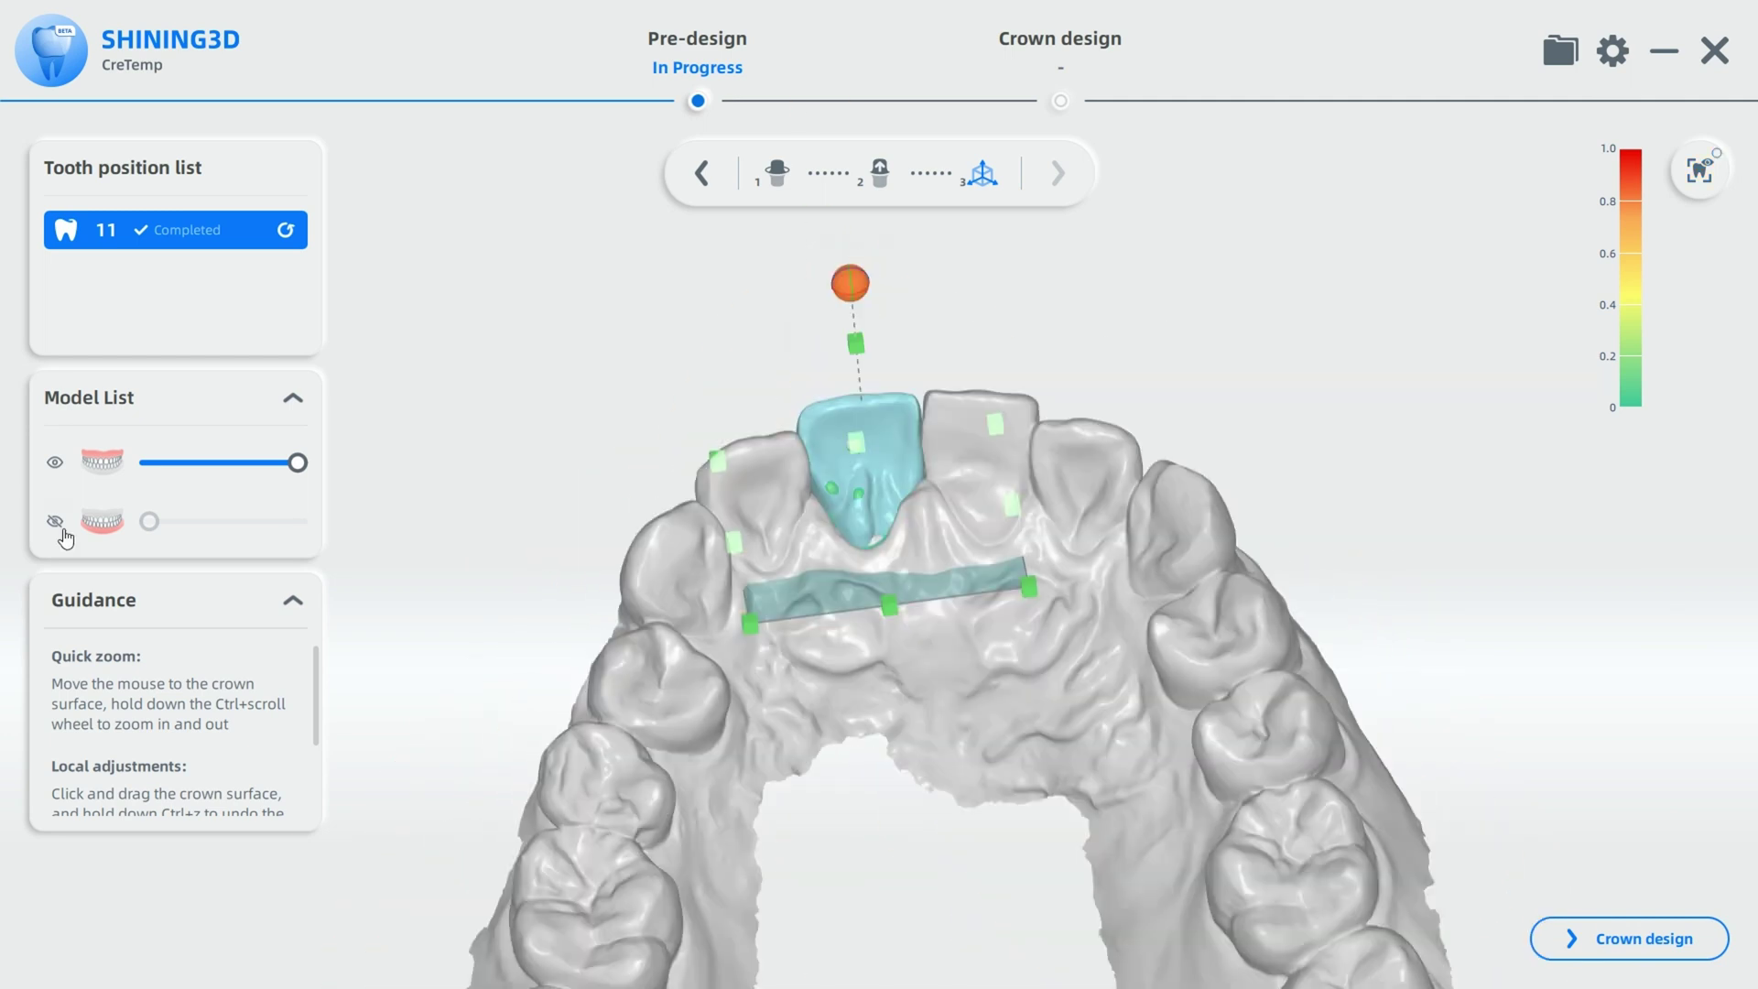
Step: Show the lower jaw to check the crown against it, and proceed to the Crown design stage
{"action": "left_click", "coordinate": [57, 523]}
{"action": "scroll", "coordinate": [911, 549], "scroll_direction": "down", "scroll_amount": 4}
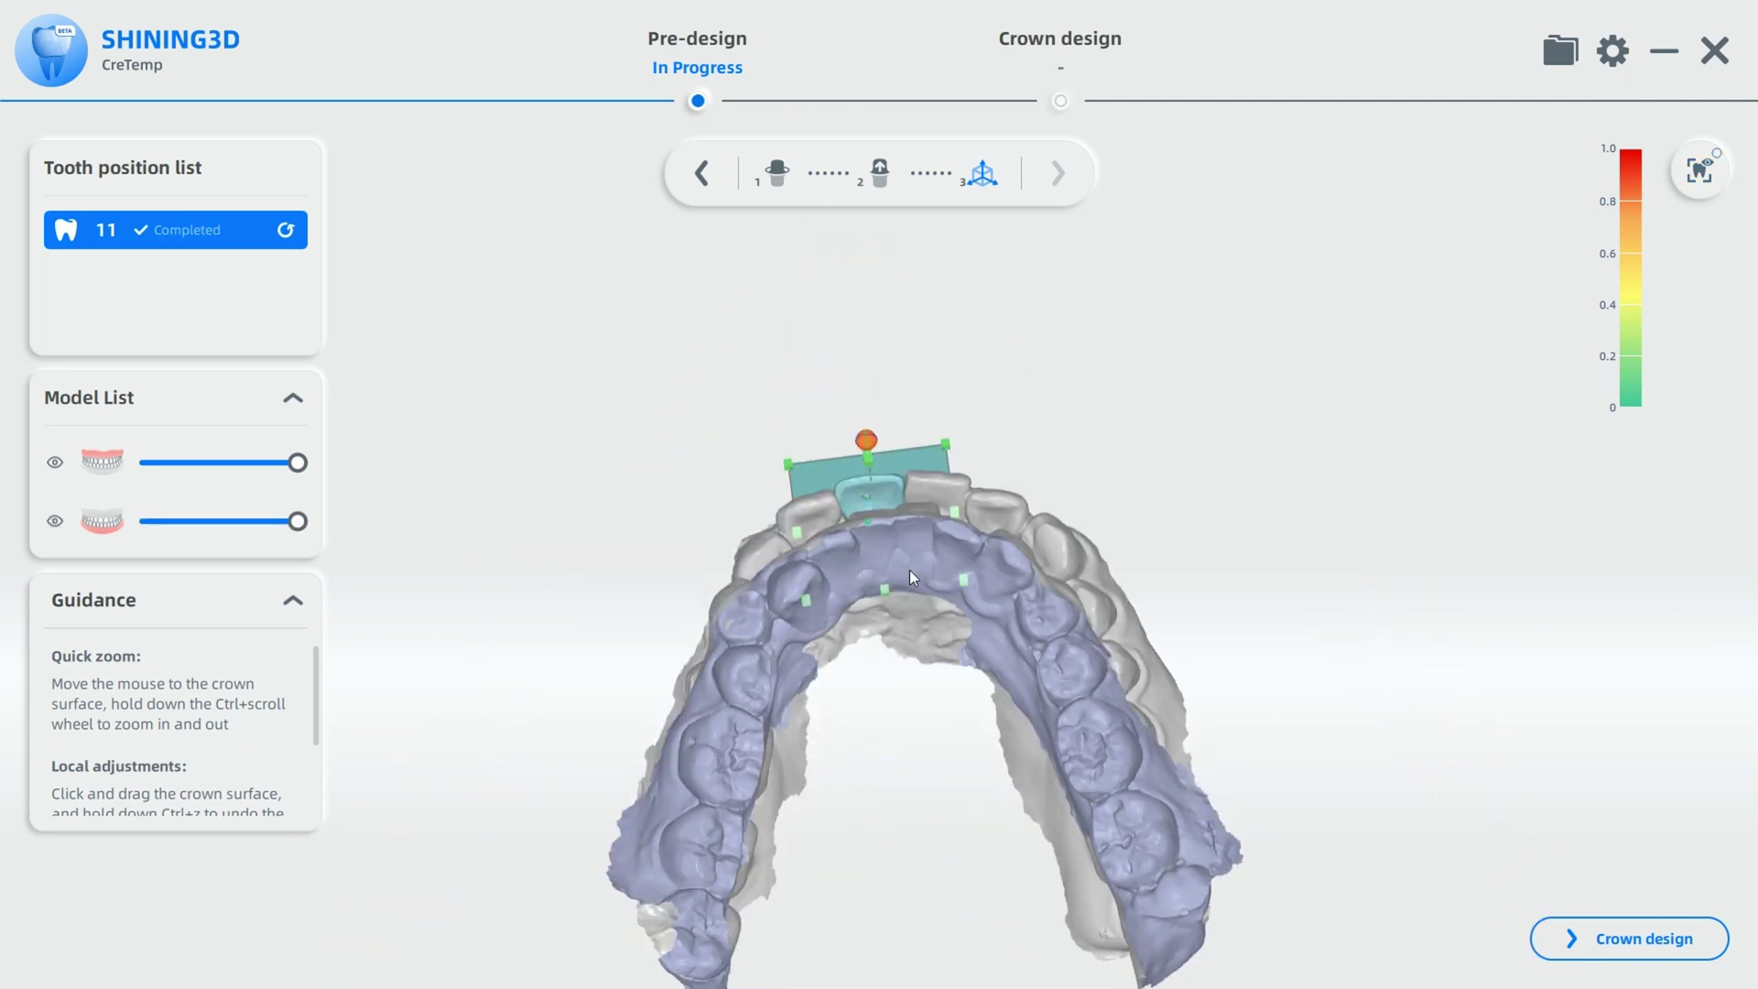
{"action": "scroll", "coordinate": [913, 633], "scroll_direction": "up", "scroll_amount": 4}
{"action": "right_click_drag", "start_coordinate": [911, 512], "coordinate": [914, 679]}
{"action": "left_click", "coordinate": [1629, 937]}
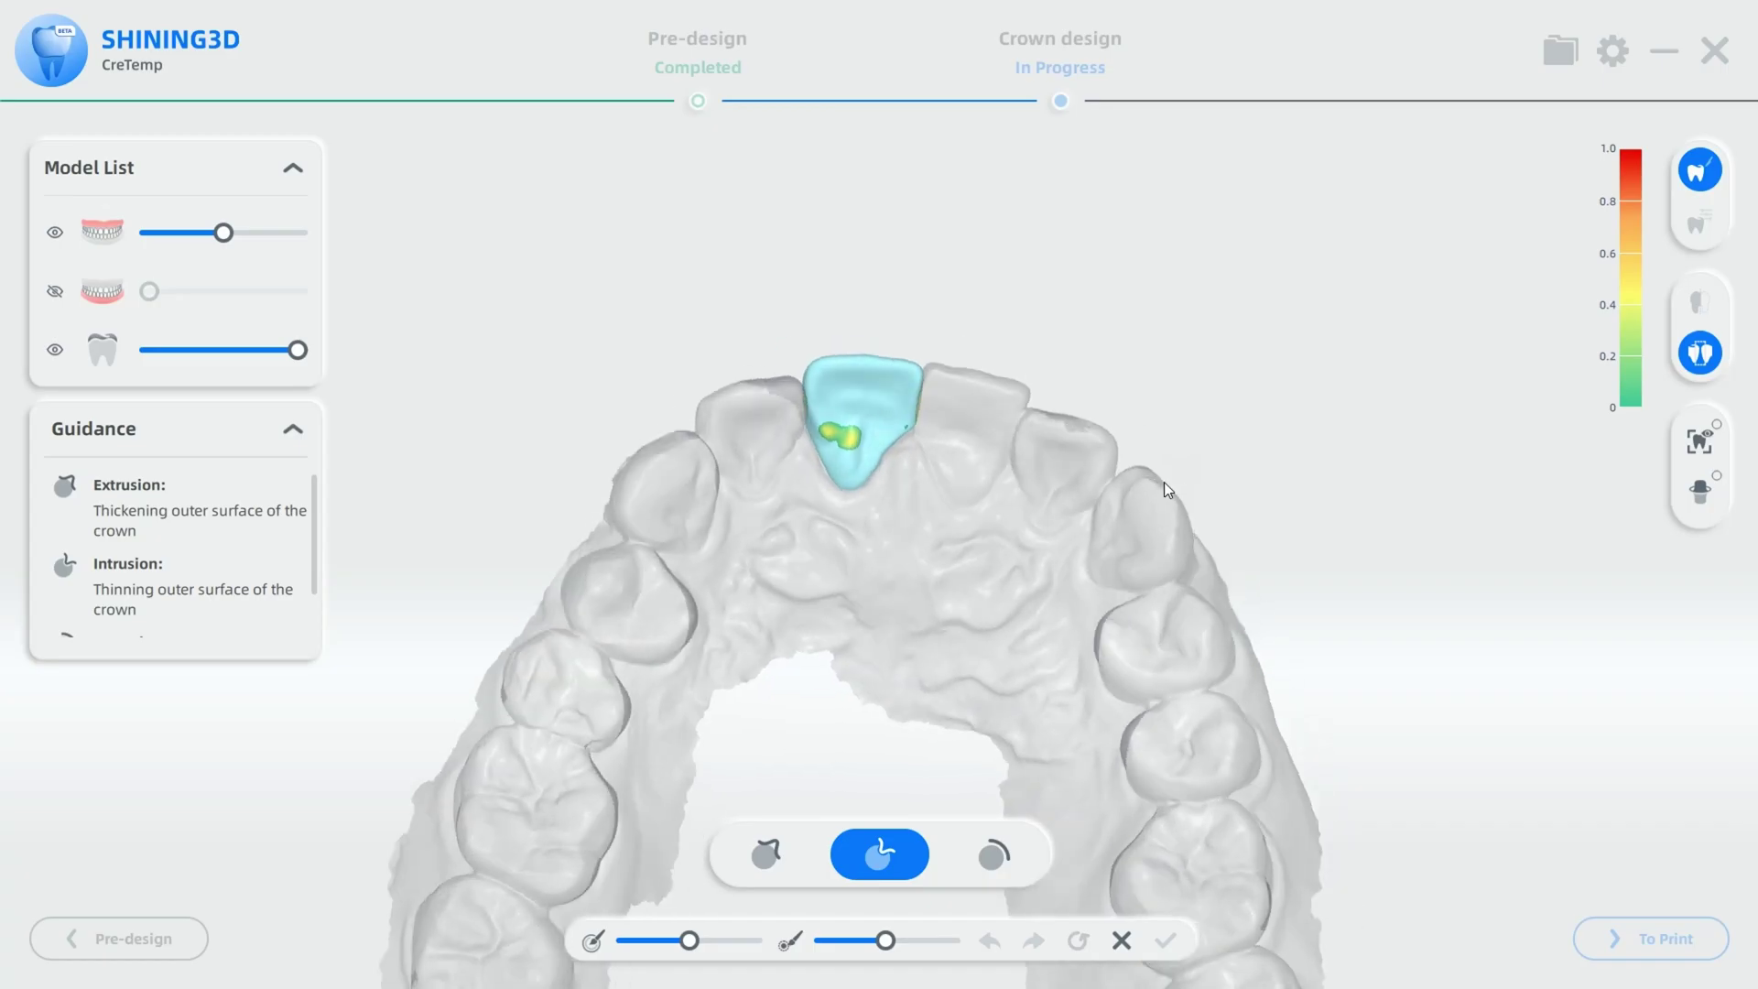
Step: Thin the coloured contact area on the crown's inner surface with Intrusion, and smooth the result
{"action": "scroll", "coordinate": [821, 431], "scroll_direction": "up", "scroll_amount": 5}
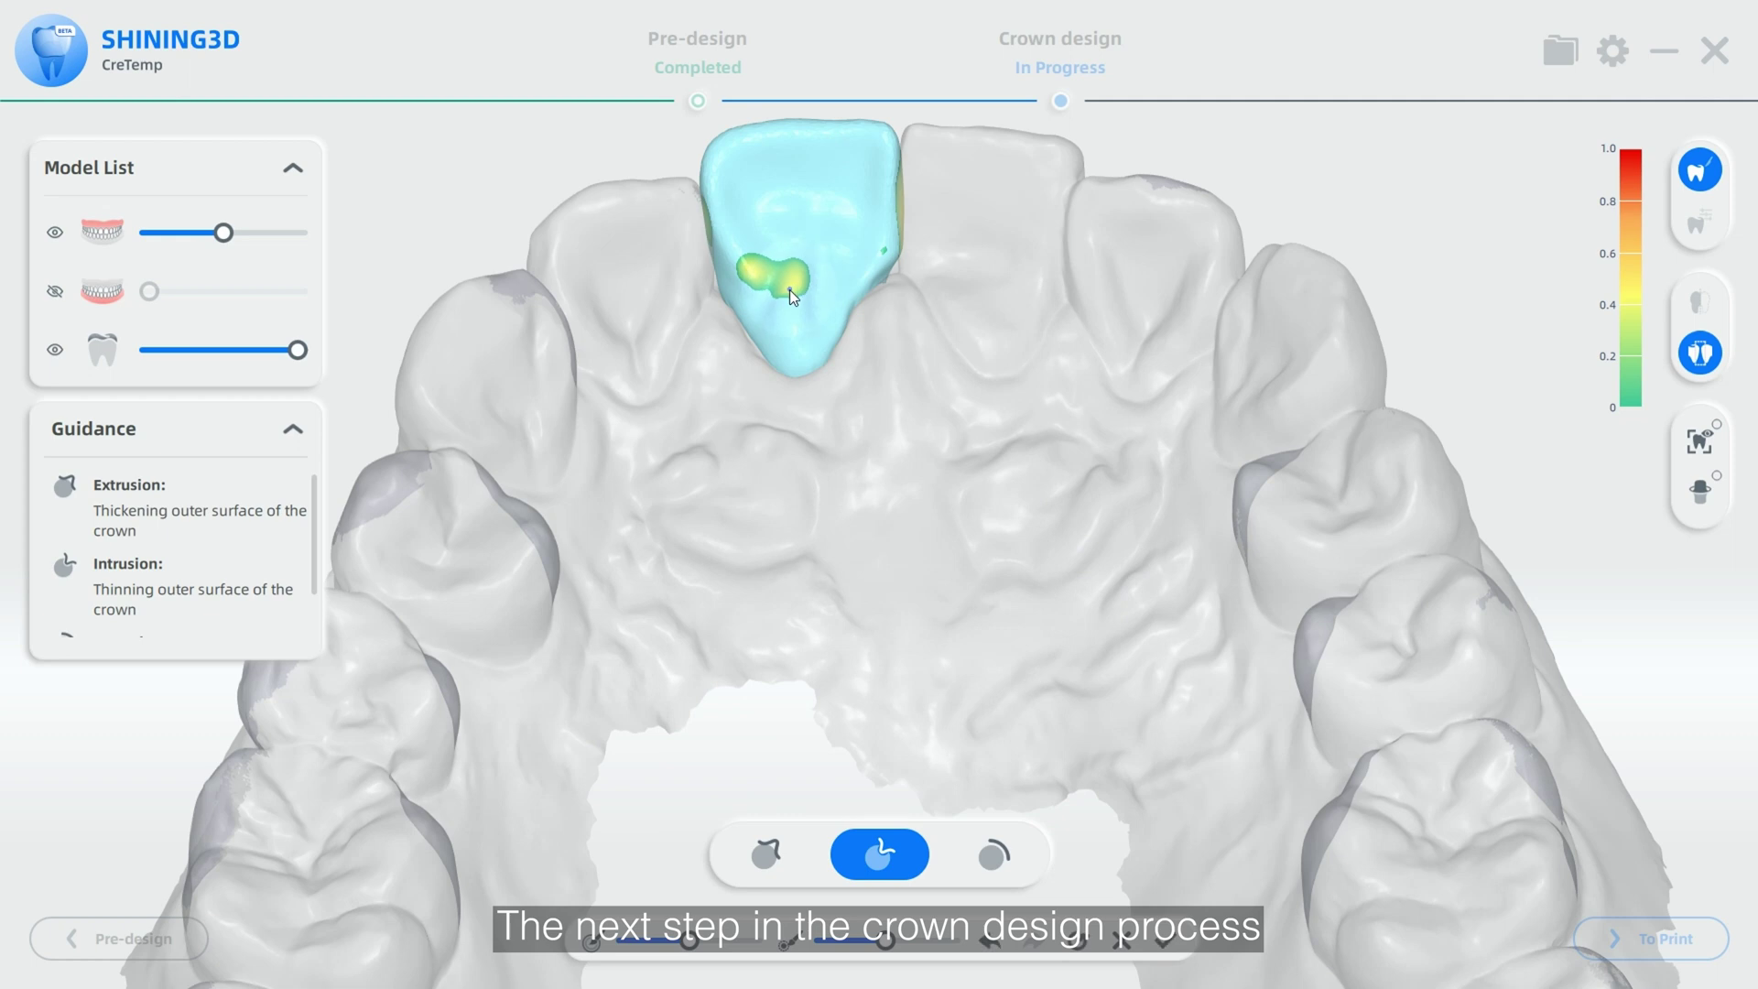
{"action": "left_click", "coordinate": [790, 289]}
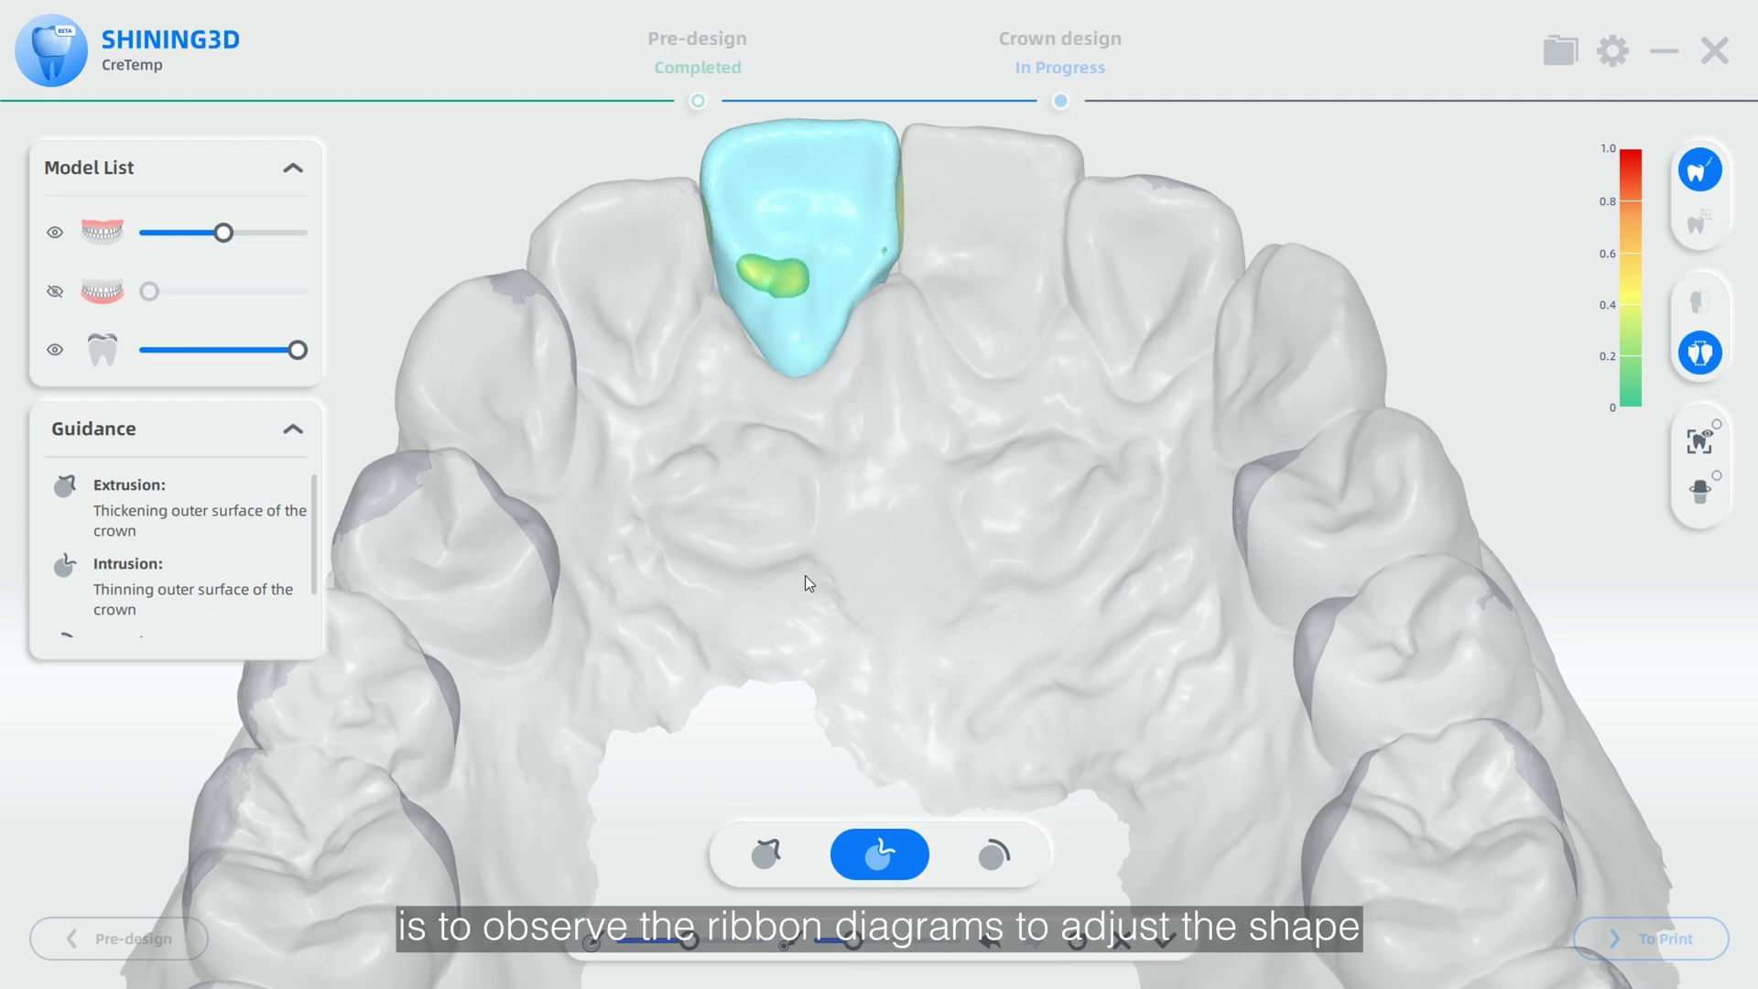
{"action": "left_click", "coordinate": [994, 854]}
{"action": "scroll", "coordinate": [920, 571], "scroll_direction": "down", "scroll_amount": 5}
{"action": "right_click_drag", "start_coordinate": [921, 572], "coordinate": [905, 255]}
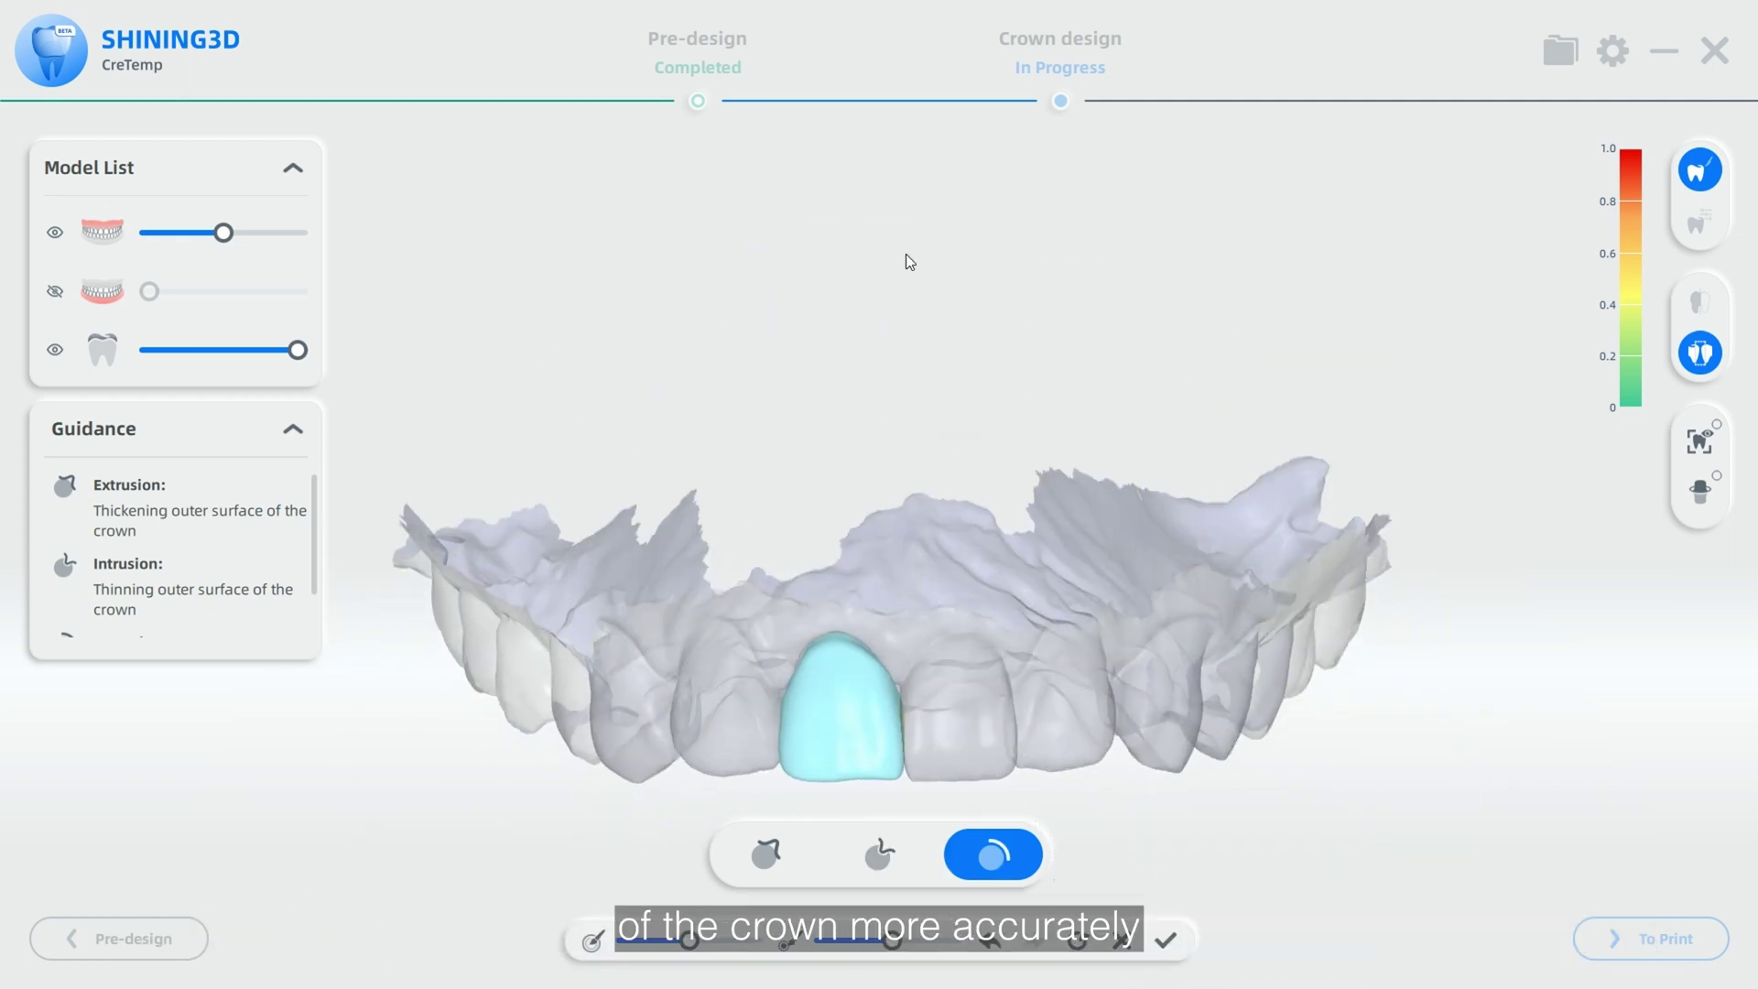
Step: Refine the crown's front and side contact surfaces with the Intrusion and smoothing tools
{"action": "key", "text": "2"}
{"action": "scroll", "coordinate": [843, 381], "scroll_direction": "up", "scroll_amount": 4}
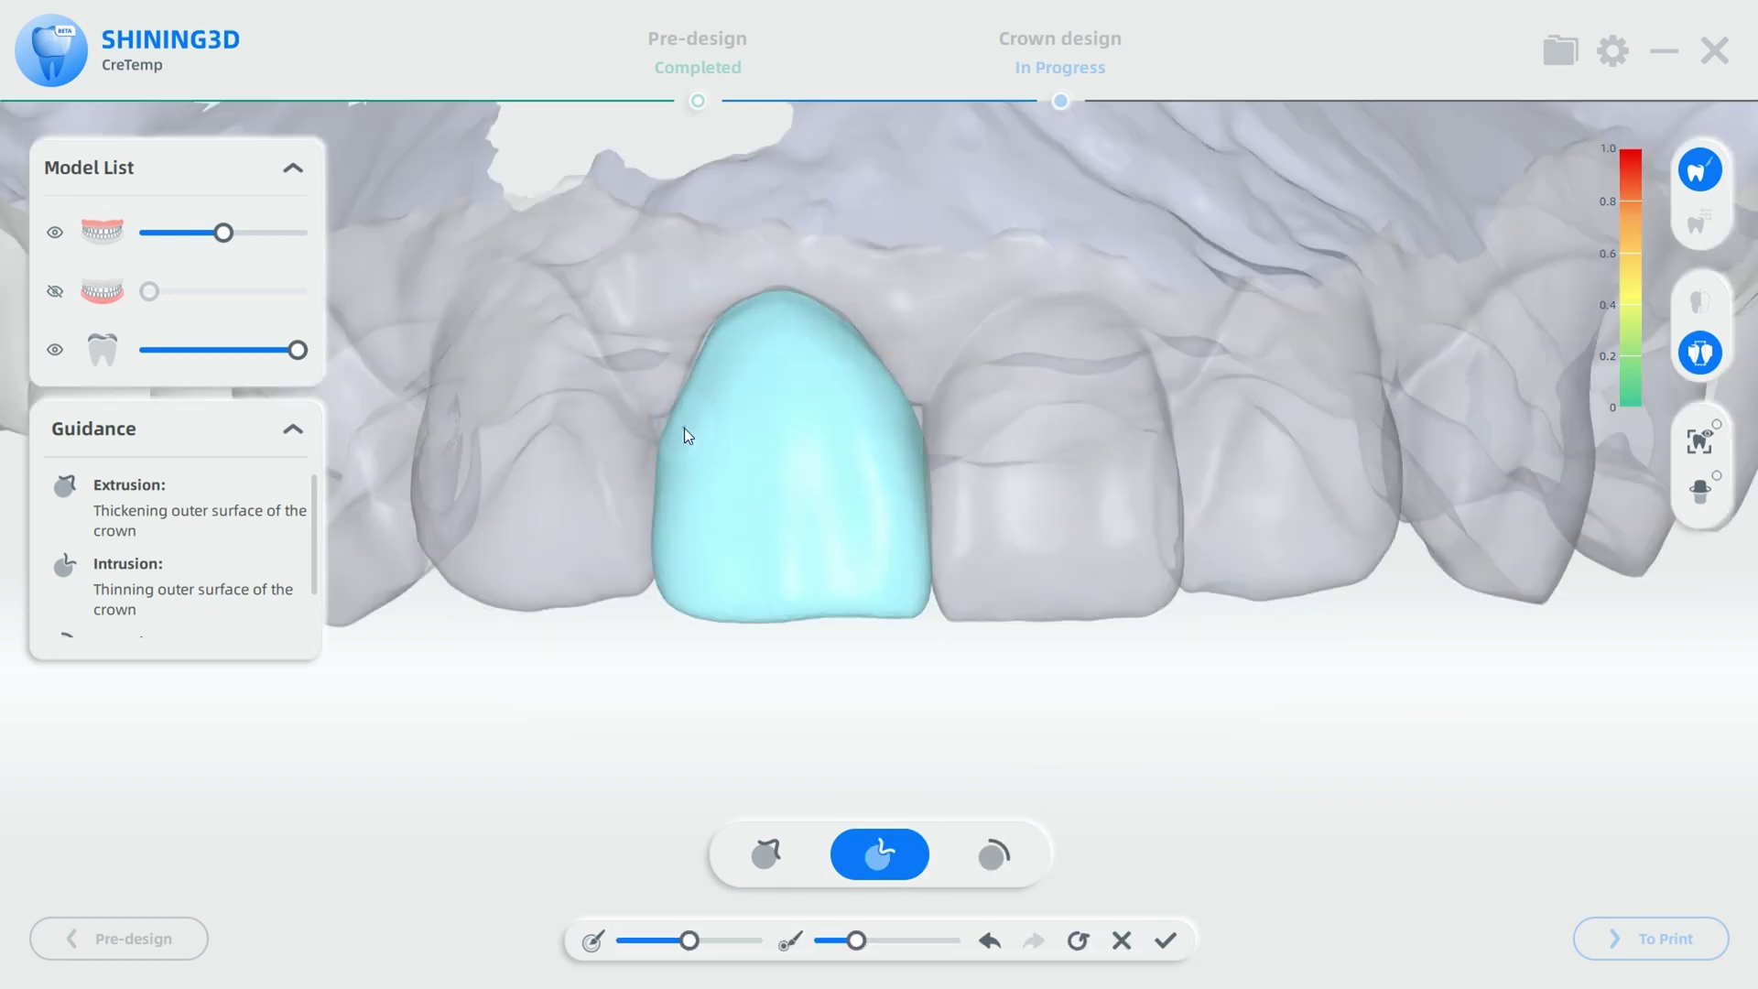
{"action": "right_click_drag", "start_coordinate": [689, 436], "coordinate": [778, 416]}
{"action": "left_click", "coordinate": [994, 855]}
{"action": "scroll", "coordinate": [836, 699], "scroll_direction": "down", "scroll_amount": 5}
{"action": "scroll", "coordinate": [836, 699], "scroll_direction": "up", "scroll_amount": 4}
{"action": "right_click_drag", "start_coordinate": [1012, 589], "coordinate": [1166, 652]}
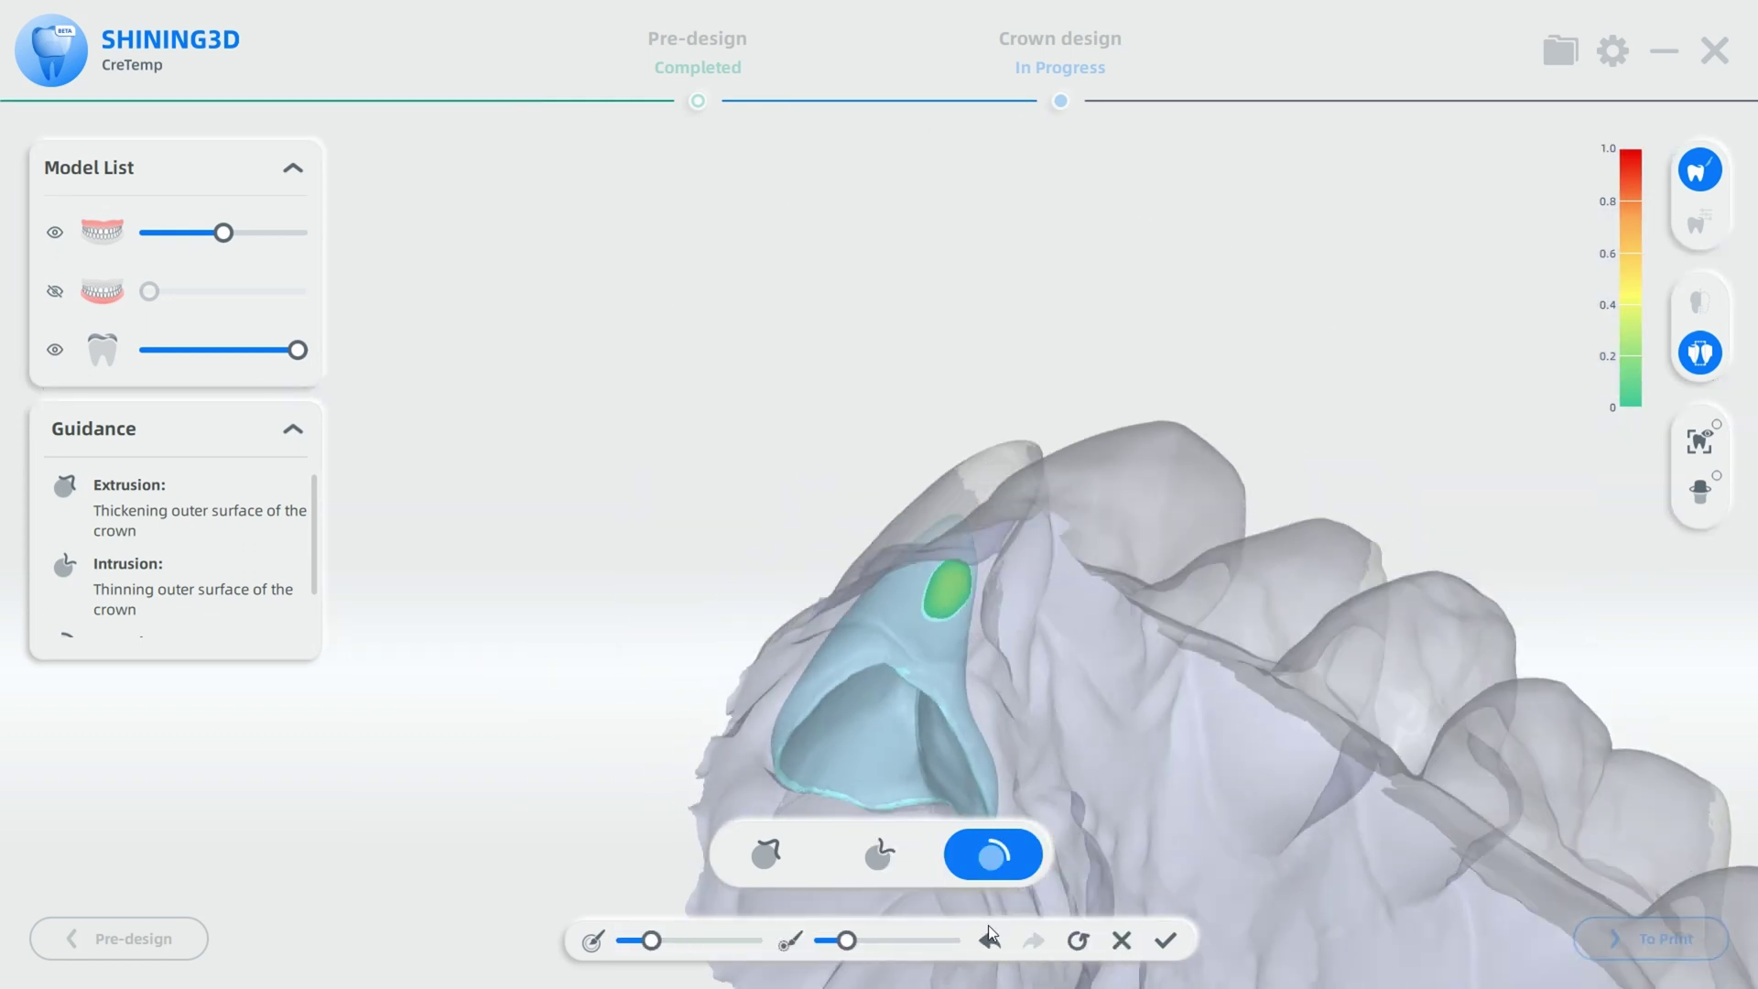
{"action": "key", "text": "2"}
{"action": "key", "text": "3"}
Step: Examine the crown and jaw cross-section in section mode, and close the section view
{"action": "scroll", "coordinate": [1233, 644], "scroll_direction": "down", "scroll_amount": 3}
{"action": "scroll", "coordinate": [608, 628], "scroll_direction": "up", "scroll_amount": 2}
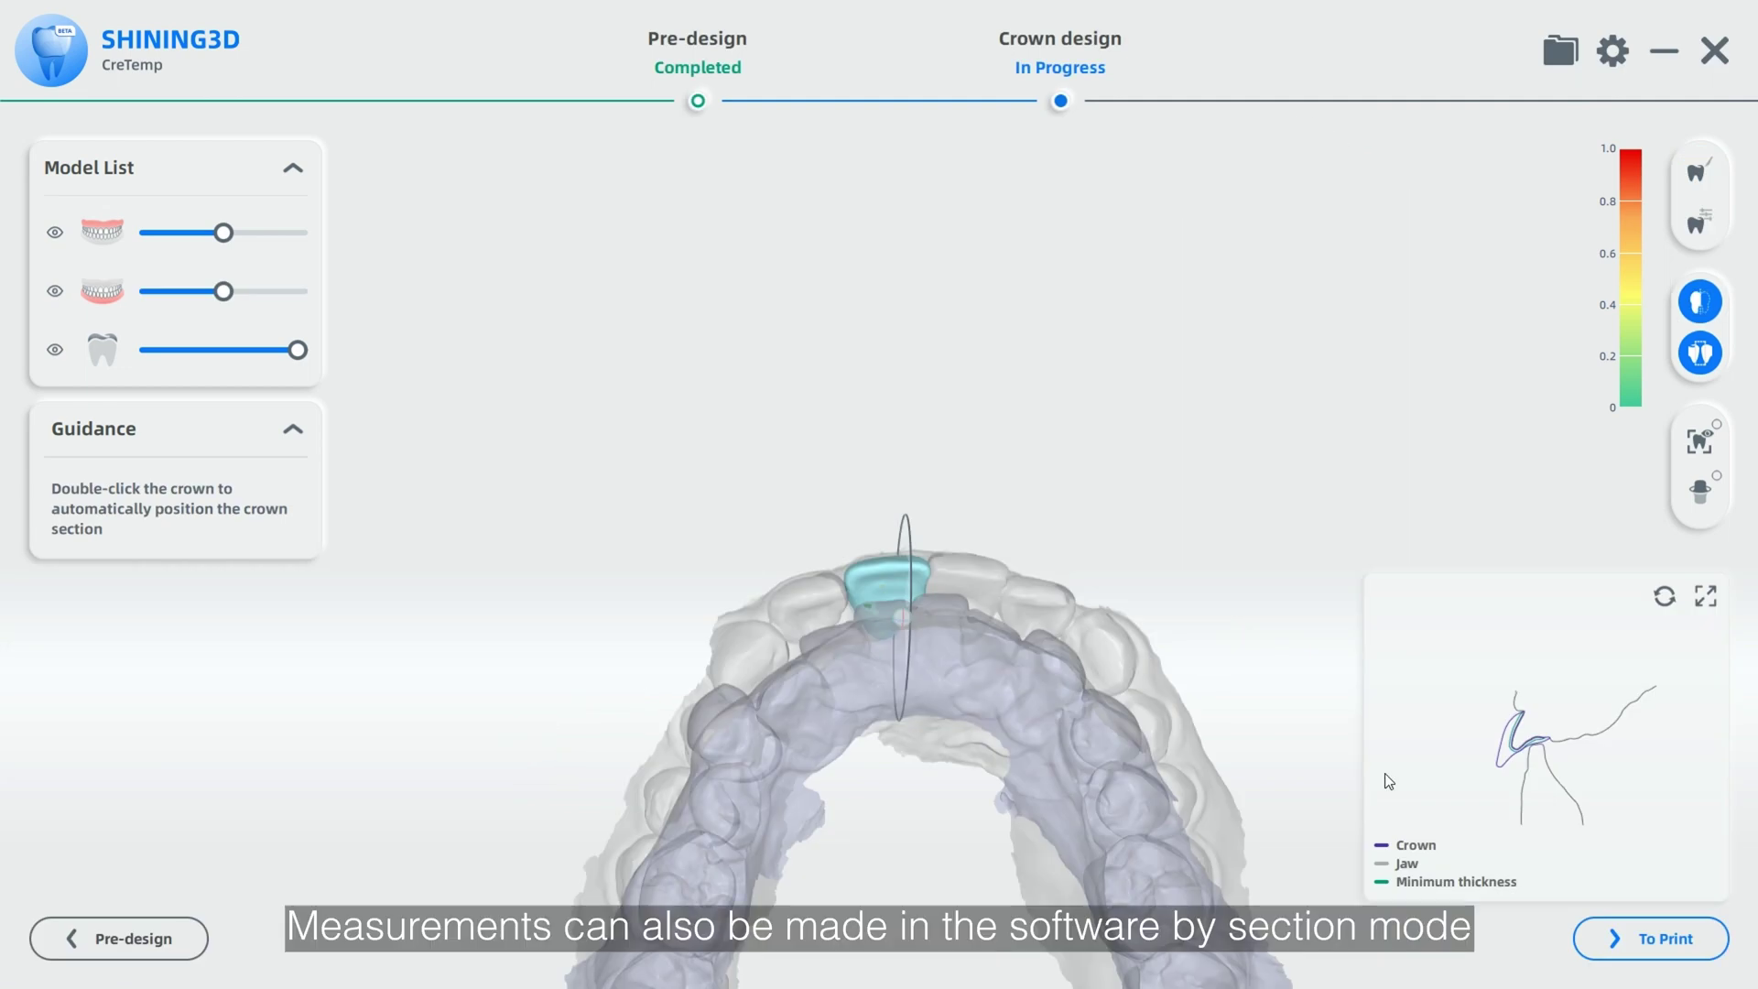
{"action": "scroll", "coordinate": [1539, 778], "scroll_direction": "up", "scroll_amount": 3}
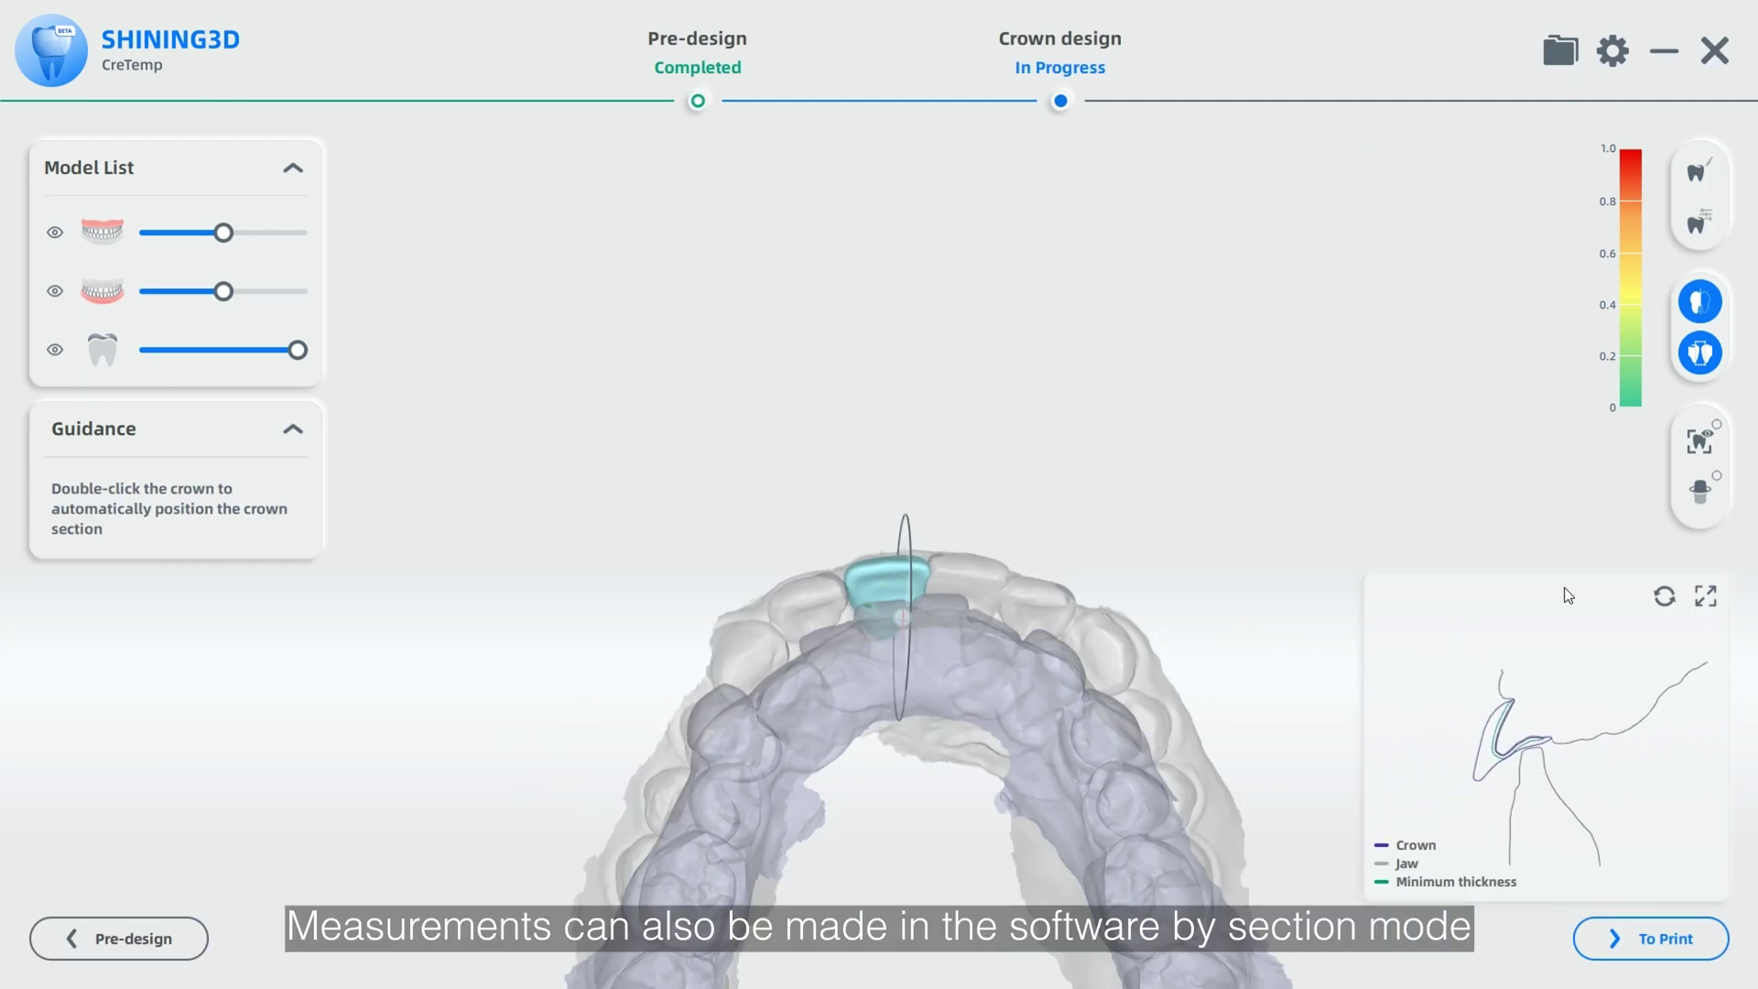
{"action": "left_click", "coordinate": [1700, 301]}
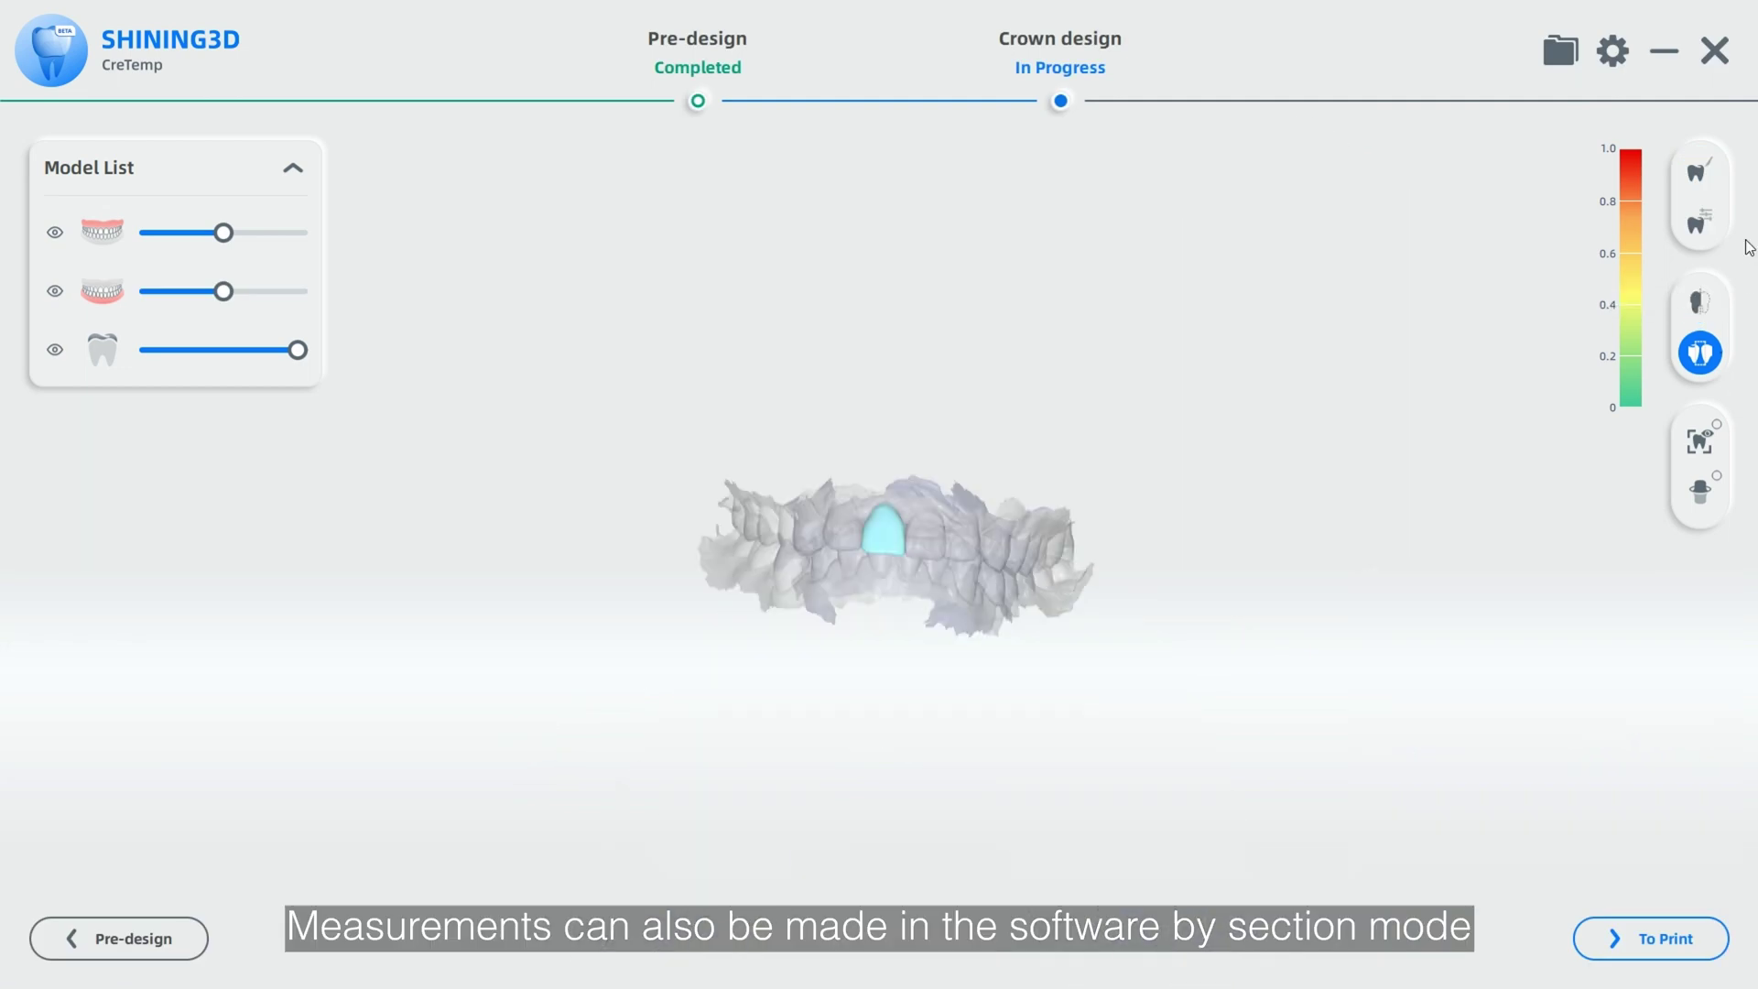
Step: Show the jaw scans in true colour and raise the opacity of both jaws around the crown
{"action": "left_click", "coordinate": [1699, 441]}
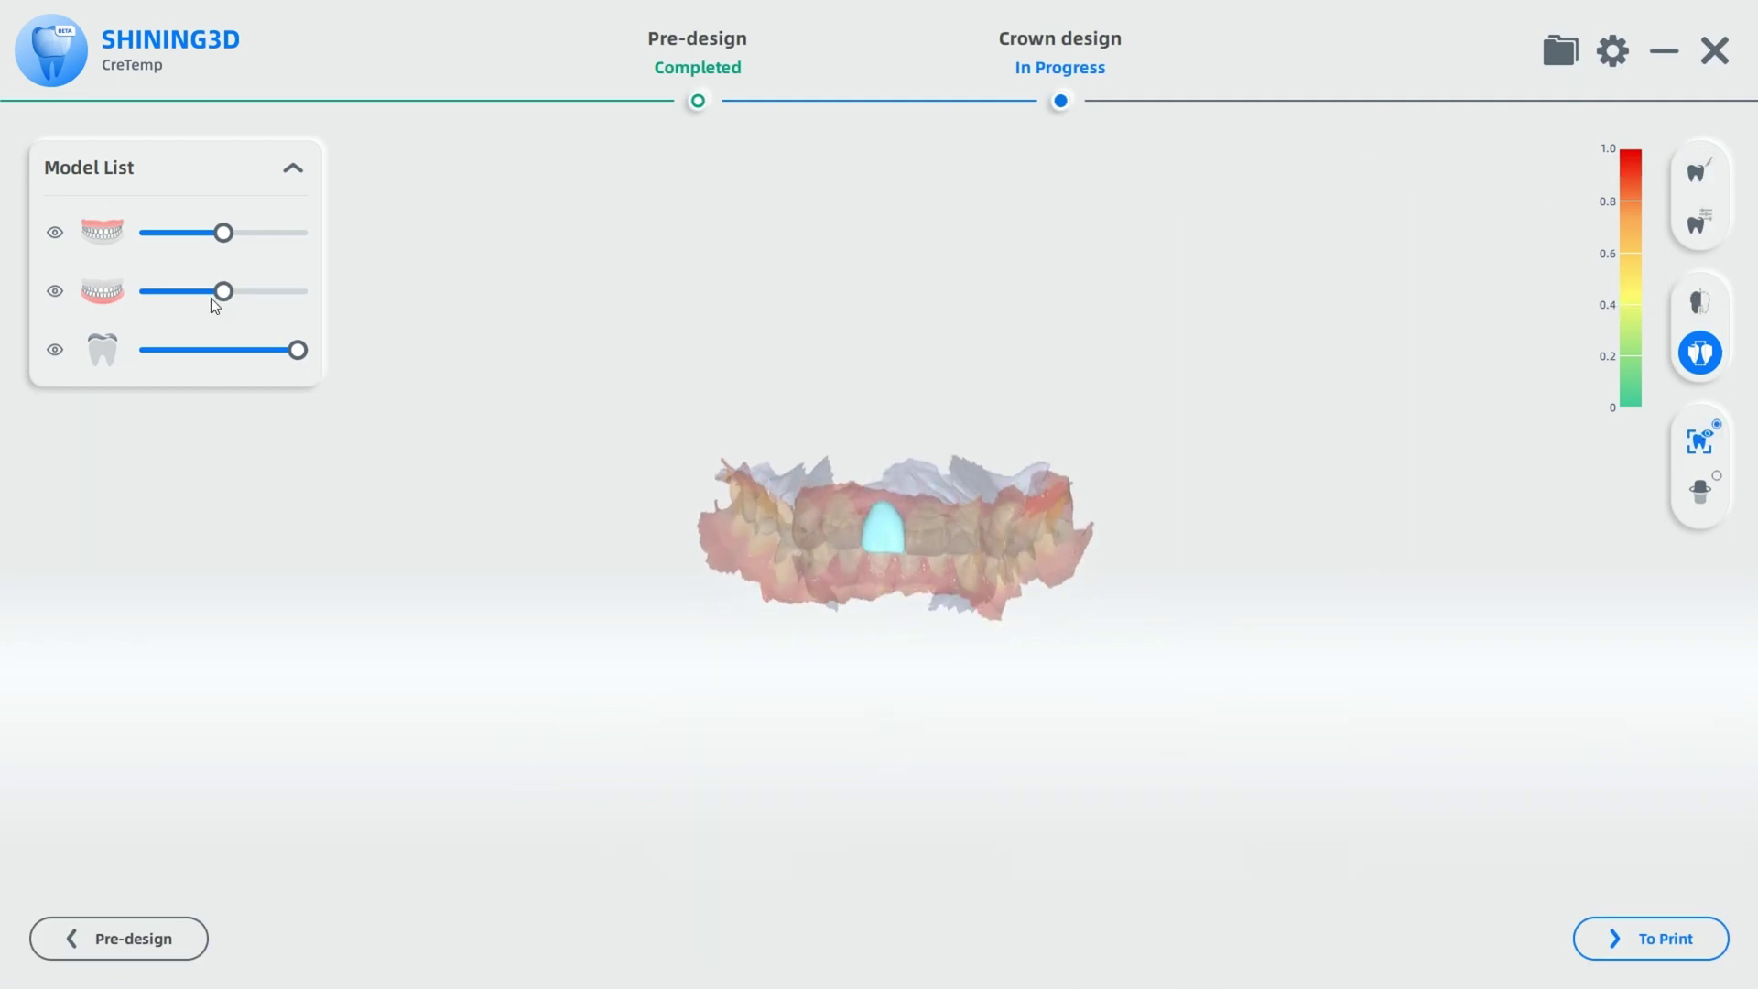
{"action": "left_click_drag", "start_coordinate": [225, 234], "coordinate": [269, 234]}
{"action": "left_click", "coordinate": [269, 291]}
{"action": "scroll", "coordinate": [992, 659], "scroll_direction": "up", "scroll_amount": 5}
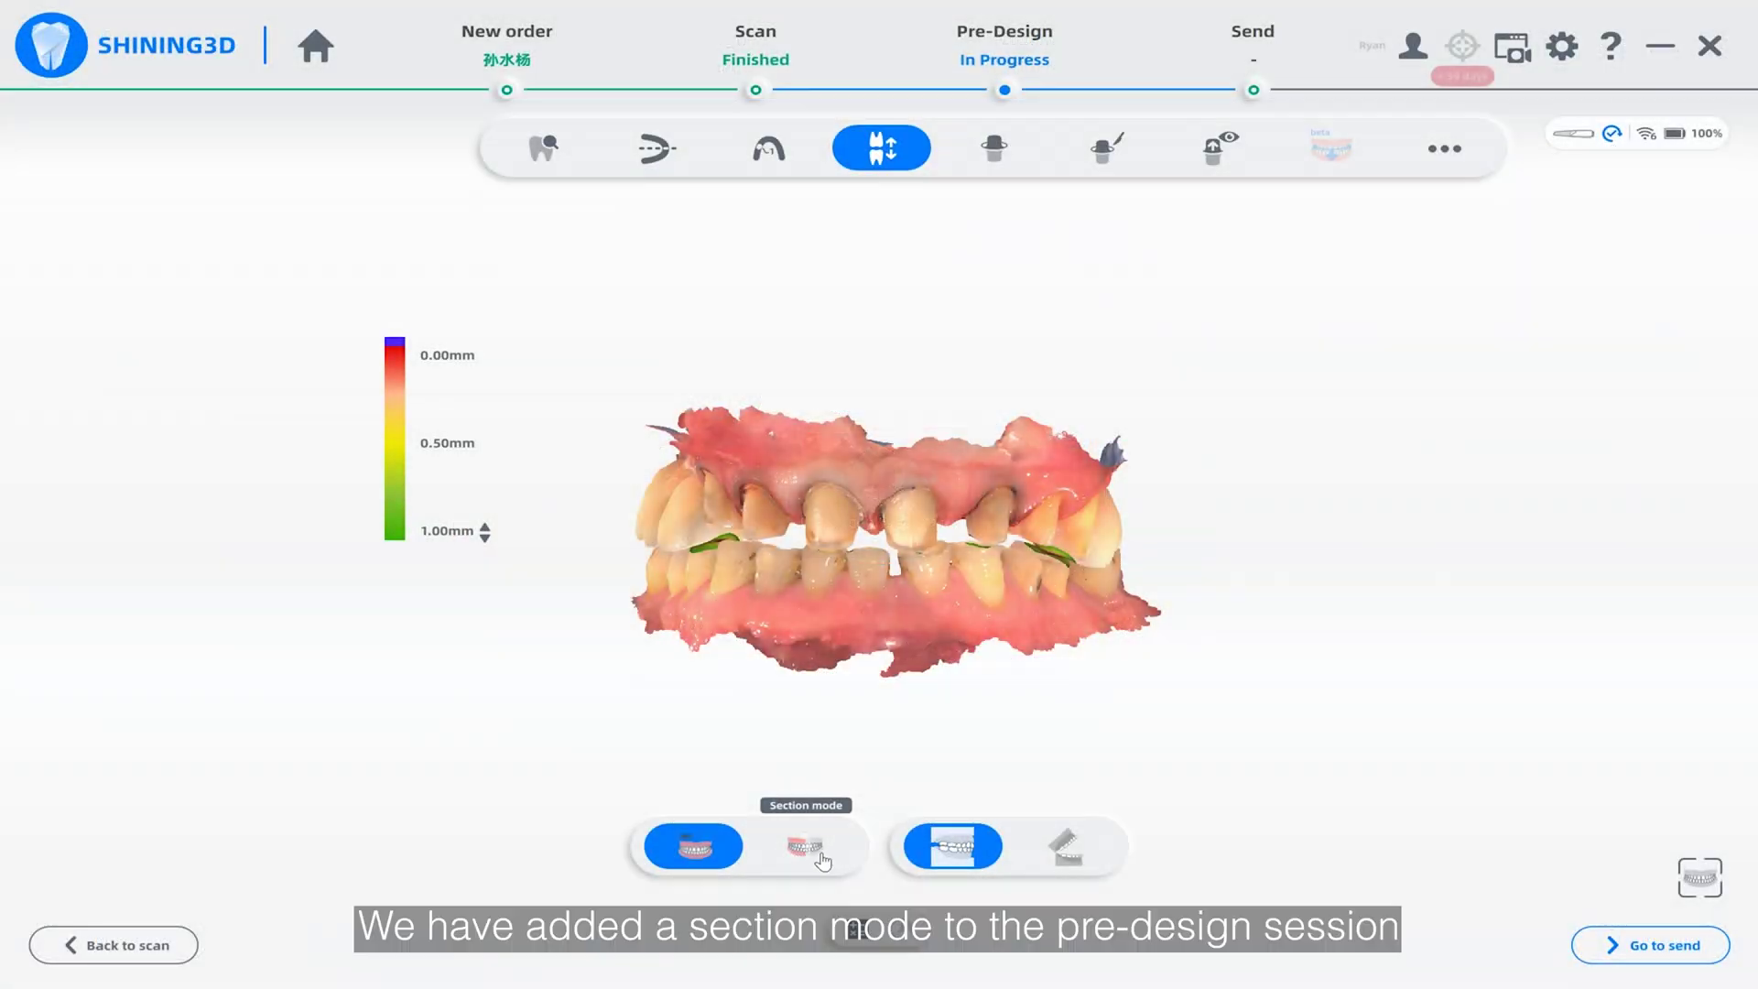
Step: Switch the pre-design occlusion check to section mode, and examine the cross-section of both jaws through the front teeth
{"action": "left_click", "coordinate": [805, 844]}
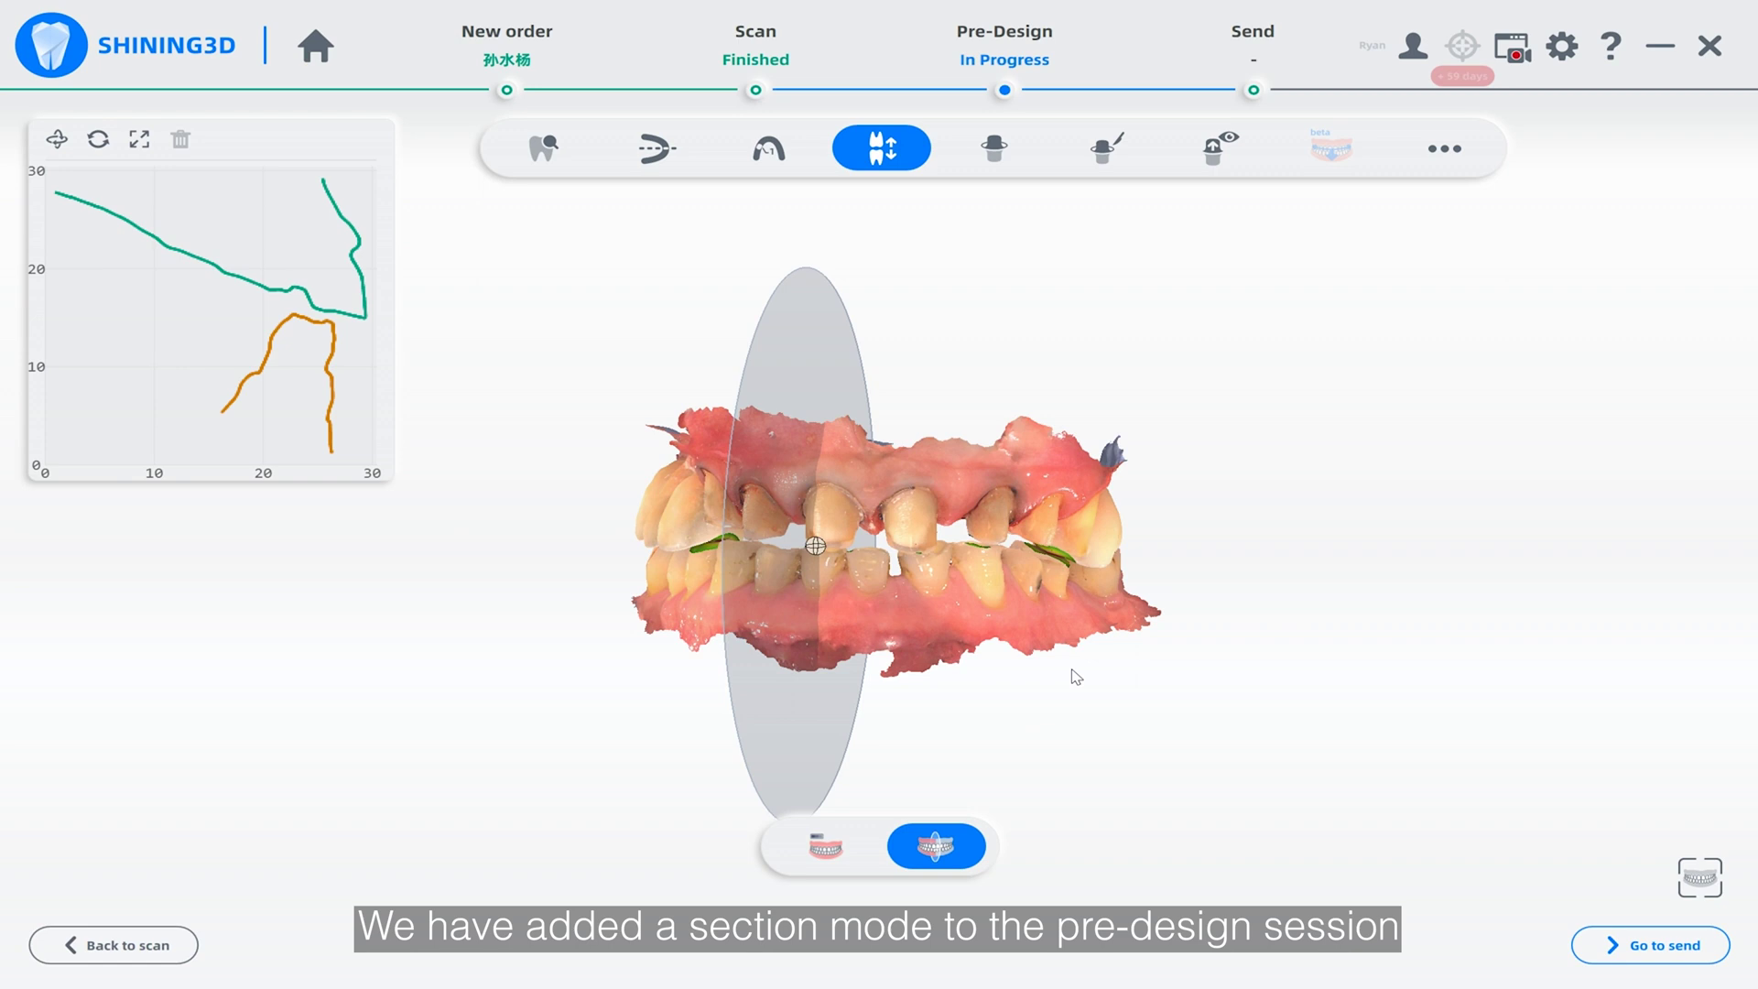
{"action": "left_click_drag", "start_coordinate": [883, 546], "coordinate": [691, 574]}
{"action": "left_click_drag", "start_coordinate": [691, 574], "coordinate": [733, 576]}
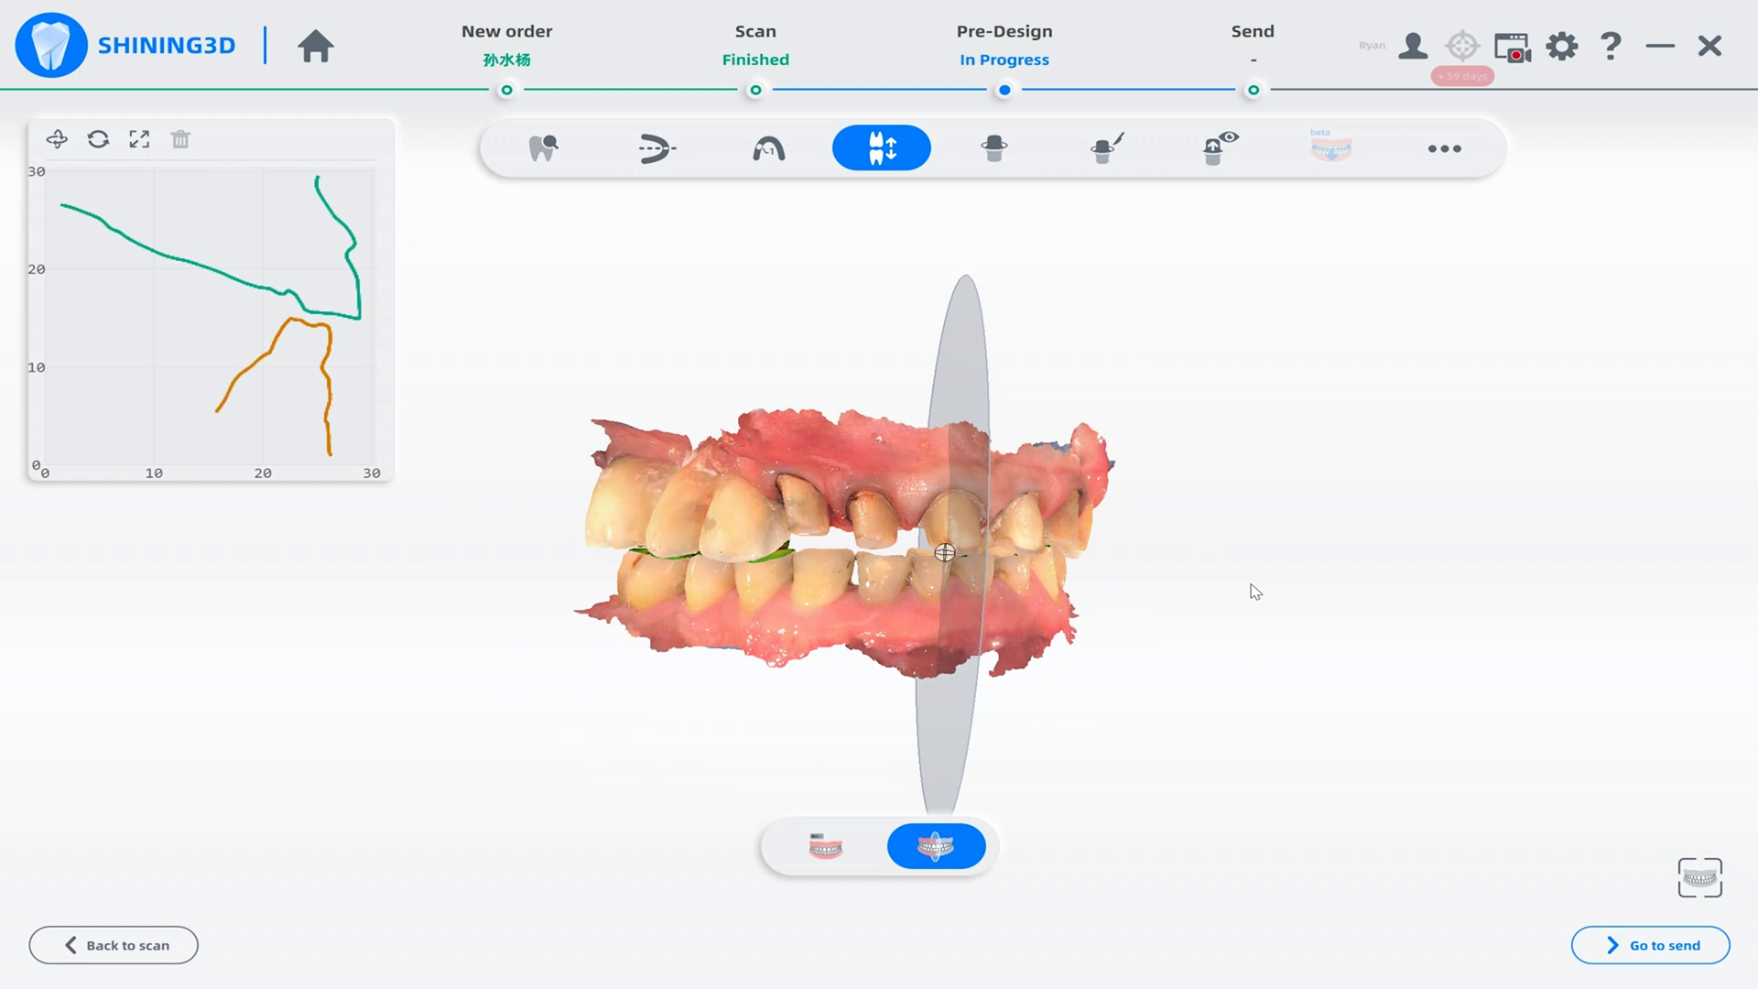
{"action": "left_click_drag", "start_coordinate": [952, 545], "coordinate": [677, 535]}
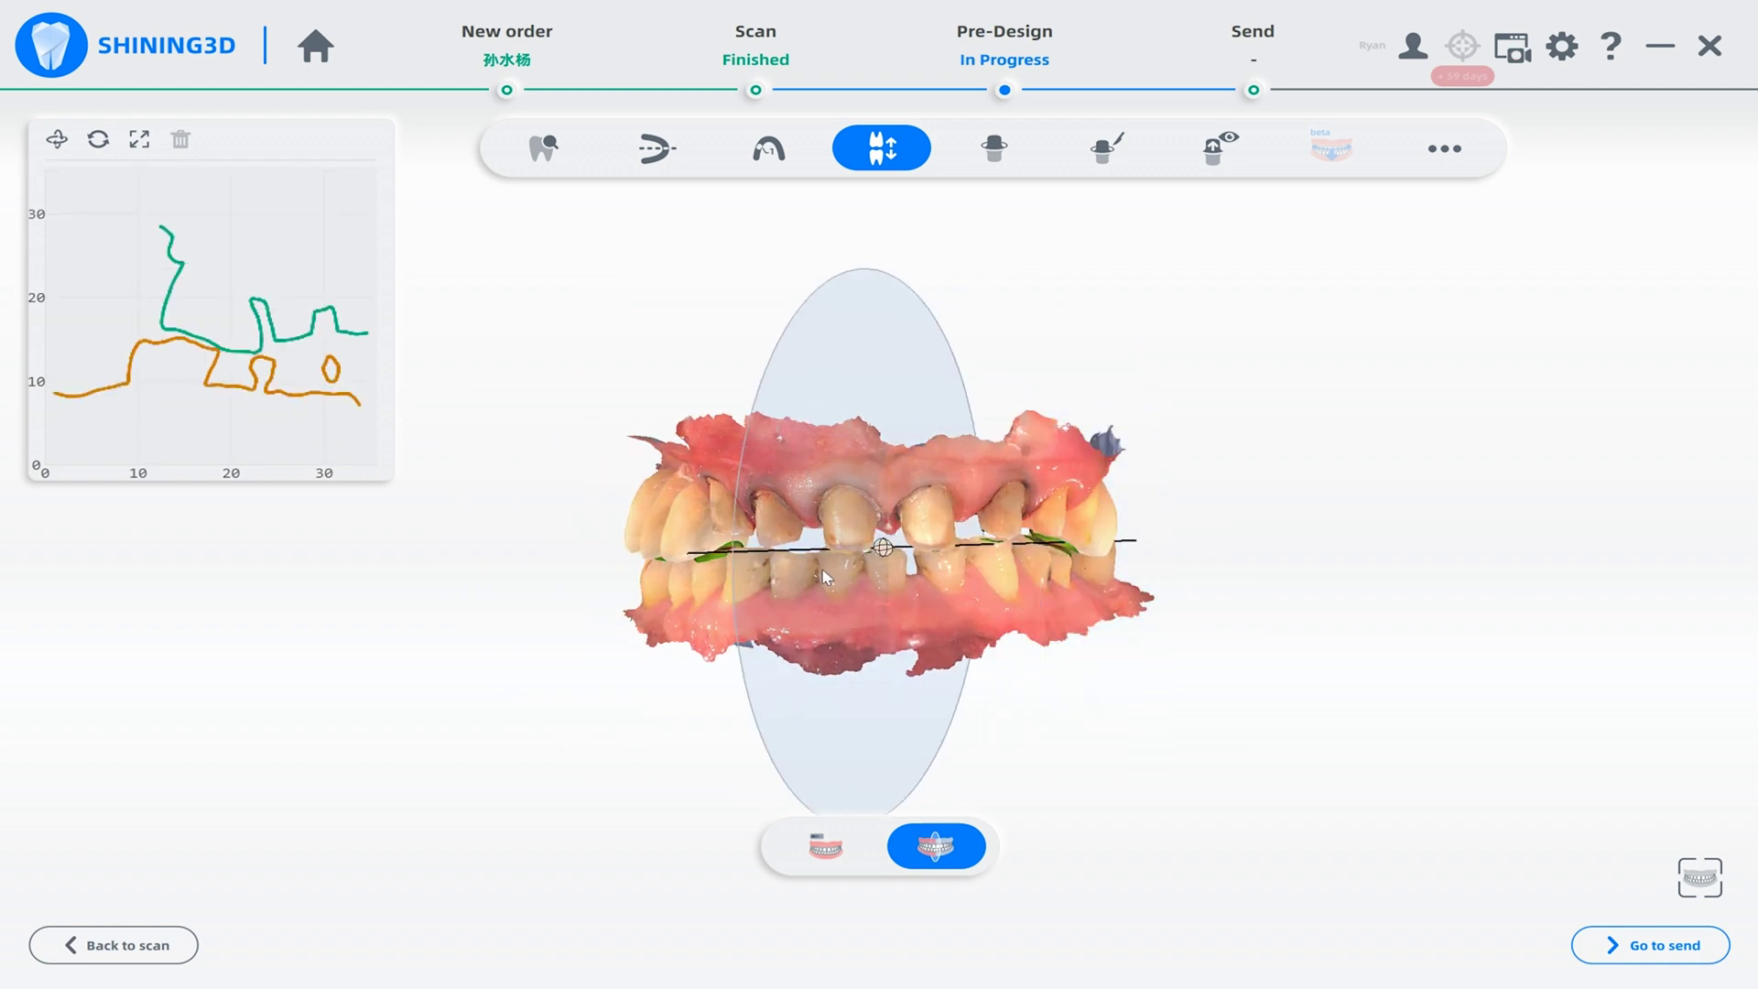
Step: Reposition the section plane through a prepared upper front tooth, and measure the clearance between the upper and lower jaw curves
{"action": "left_click_drag", "start_coordinate": [870, 549], "coordinate": [957, 547]}
{"action": "left_click_drag", "start_coordinate": [779, 567], "coordinate": [907, 582]}
{"action": "scroll", "coordinate": [293, 320], "scroll_direction": "up", "scroll_amount": 3}
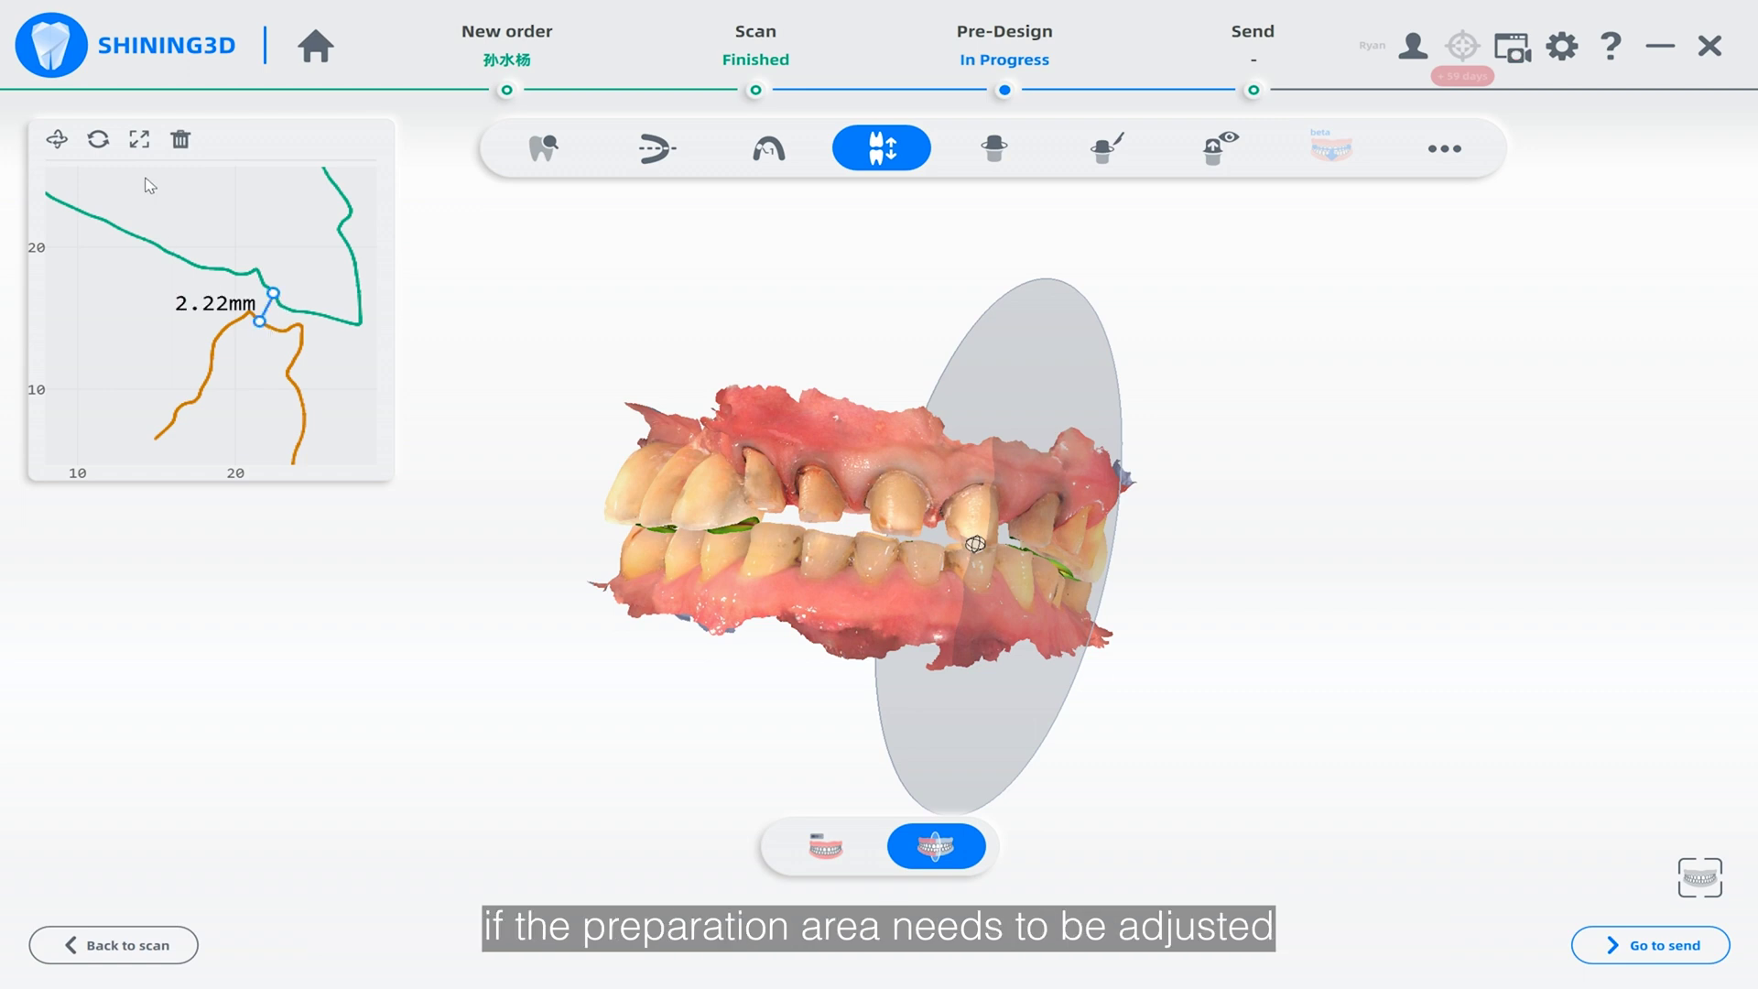
{"action": "left_click", "coordinate": [139, 143]}
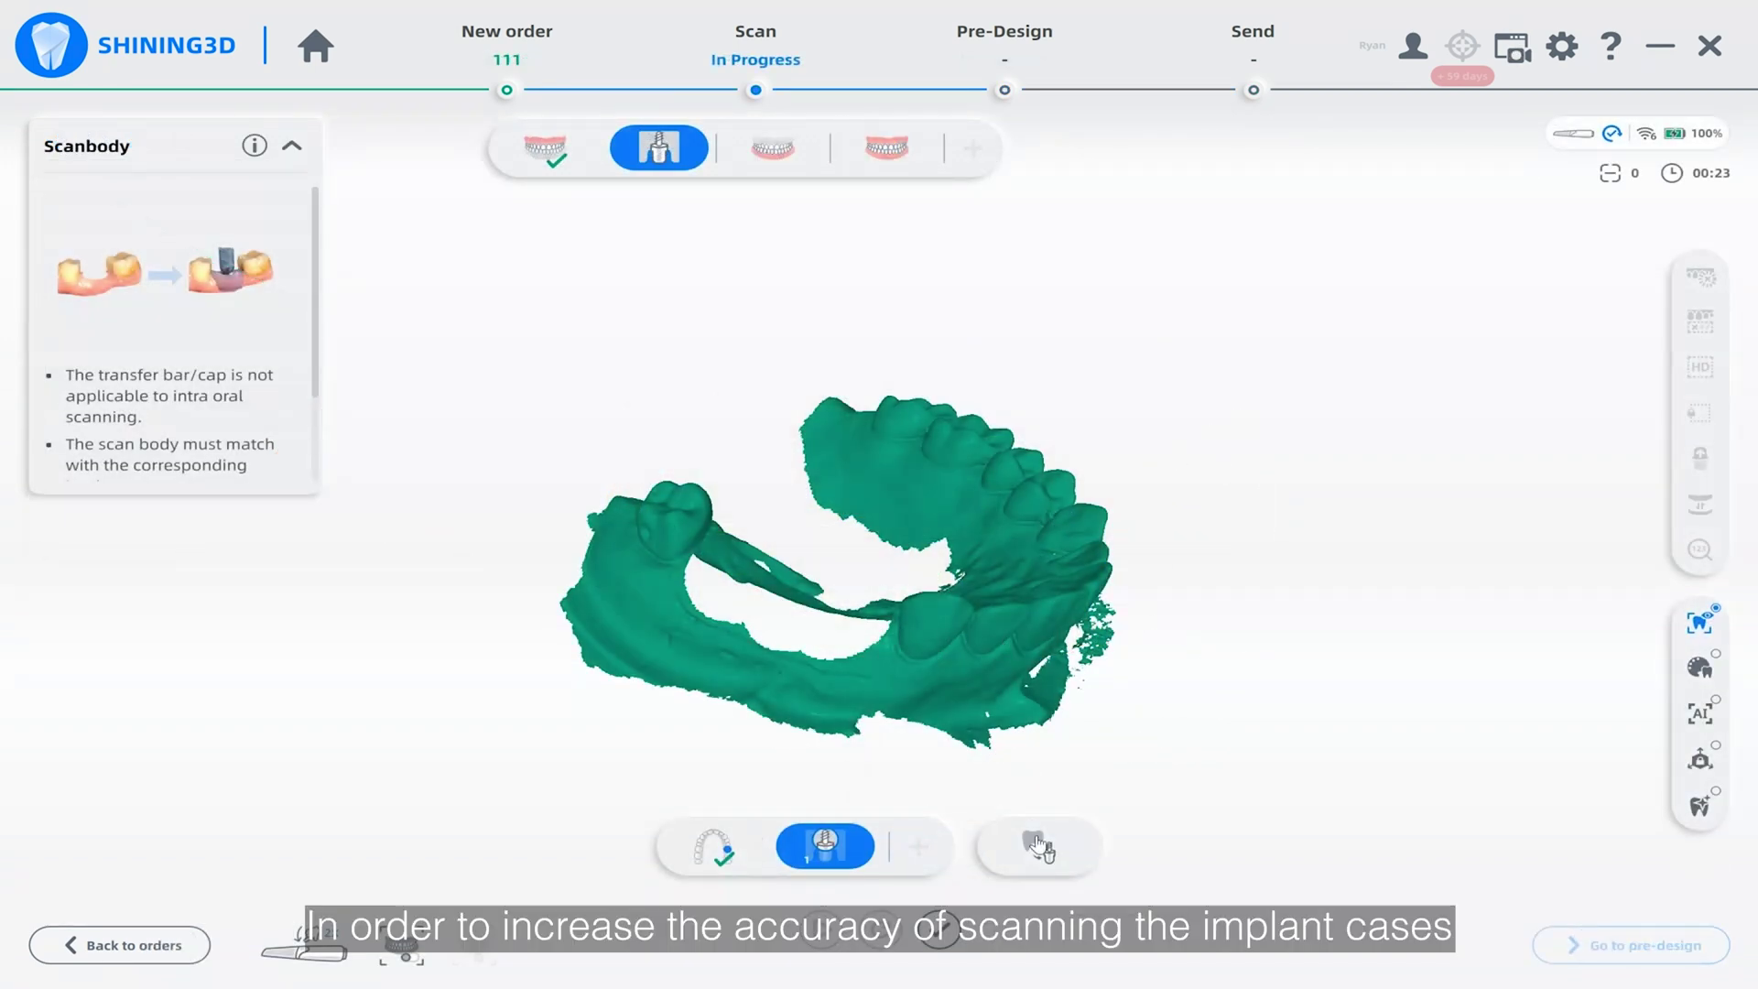
Step: Match the Segma - ST-BL_05 small, Segma_05_Ti_ST-BL, SC-B-1_RC4148_4.5 scan body to teeth 24 and 26, and accept the assignment
{"action": "left_click", "coordinate": [1040, 847]}
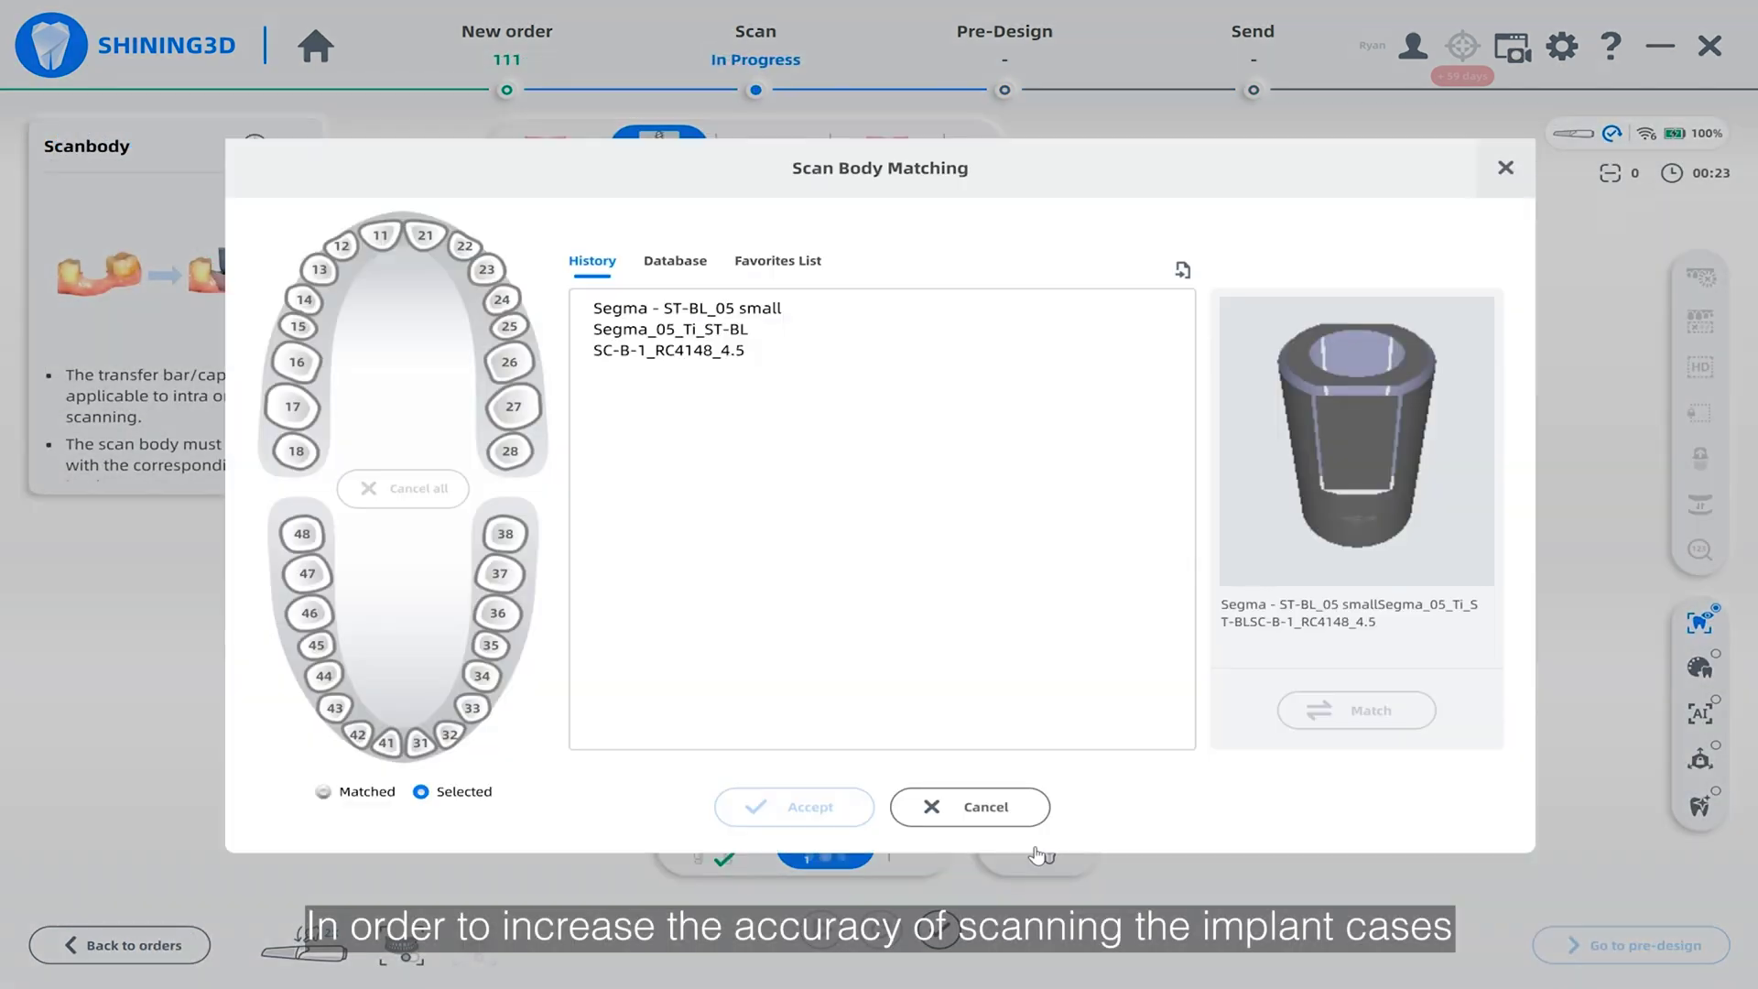
{"action": "left_click", "coordinate": [502, 299]}
{"action": "left_click", "coordinate": [728, 354]}
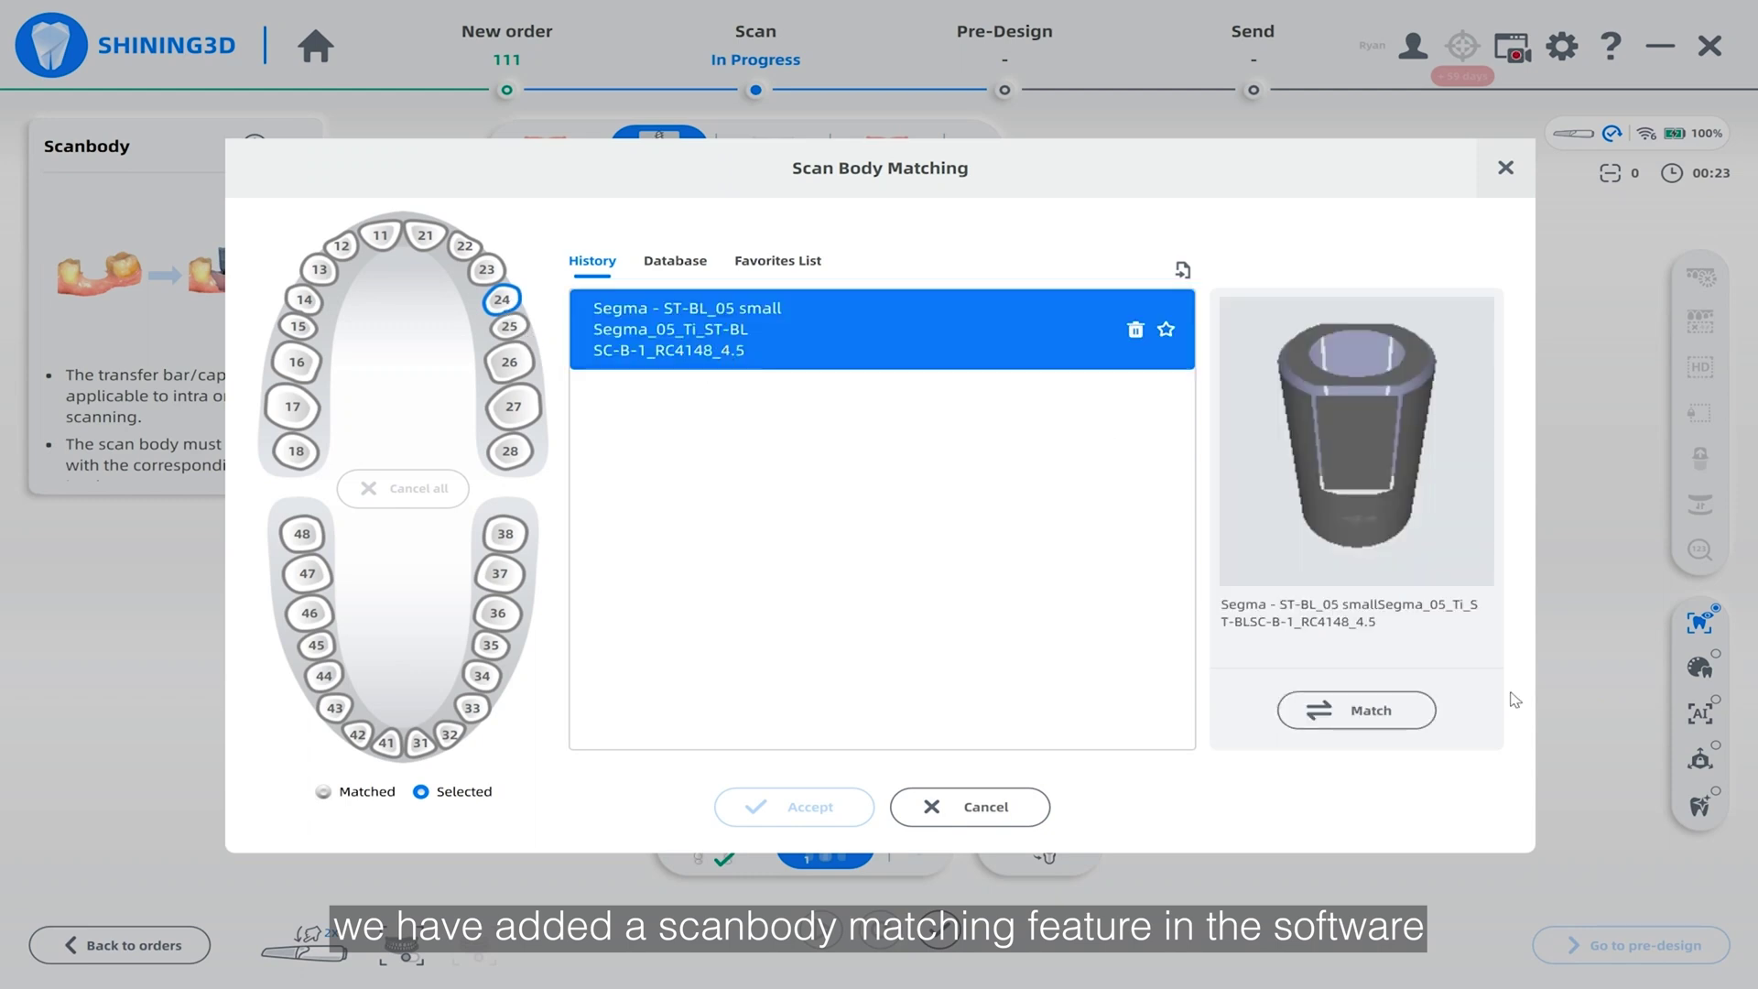
{"action": "left_click", "coordinate": [511, 366]}
{"action": "left_click", "coordinate": [742, 357]}
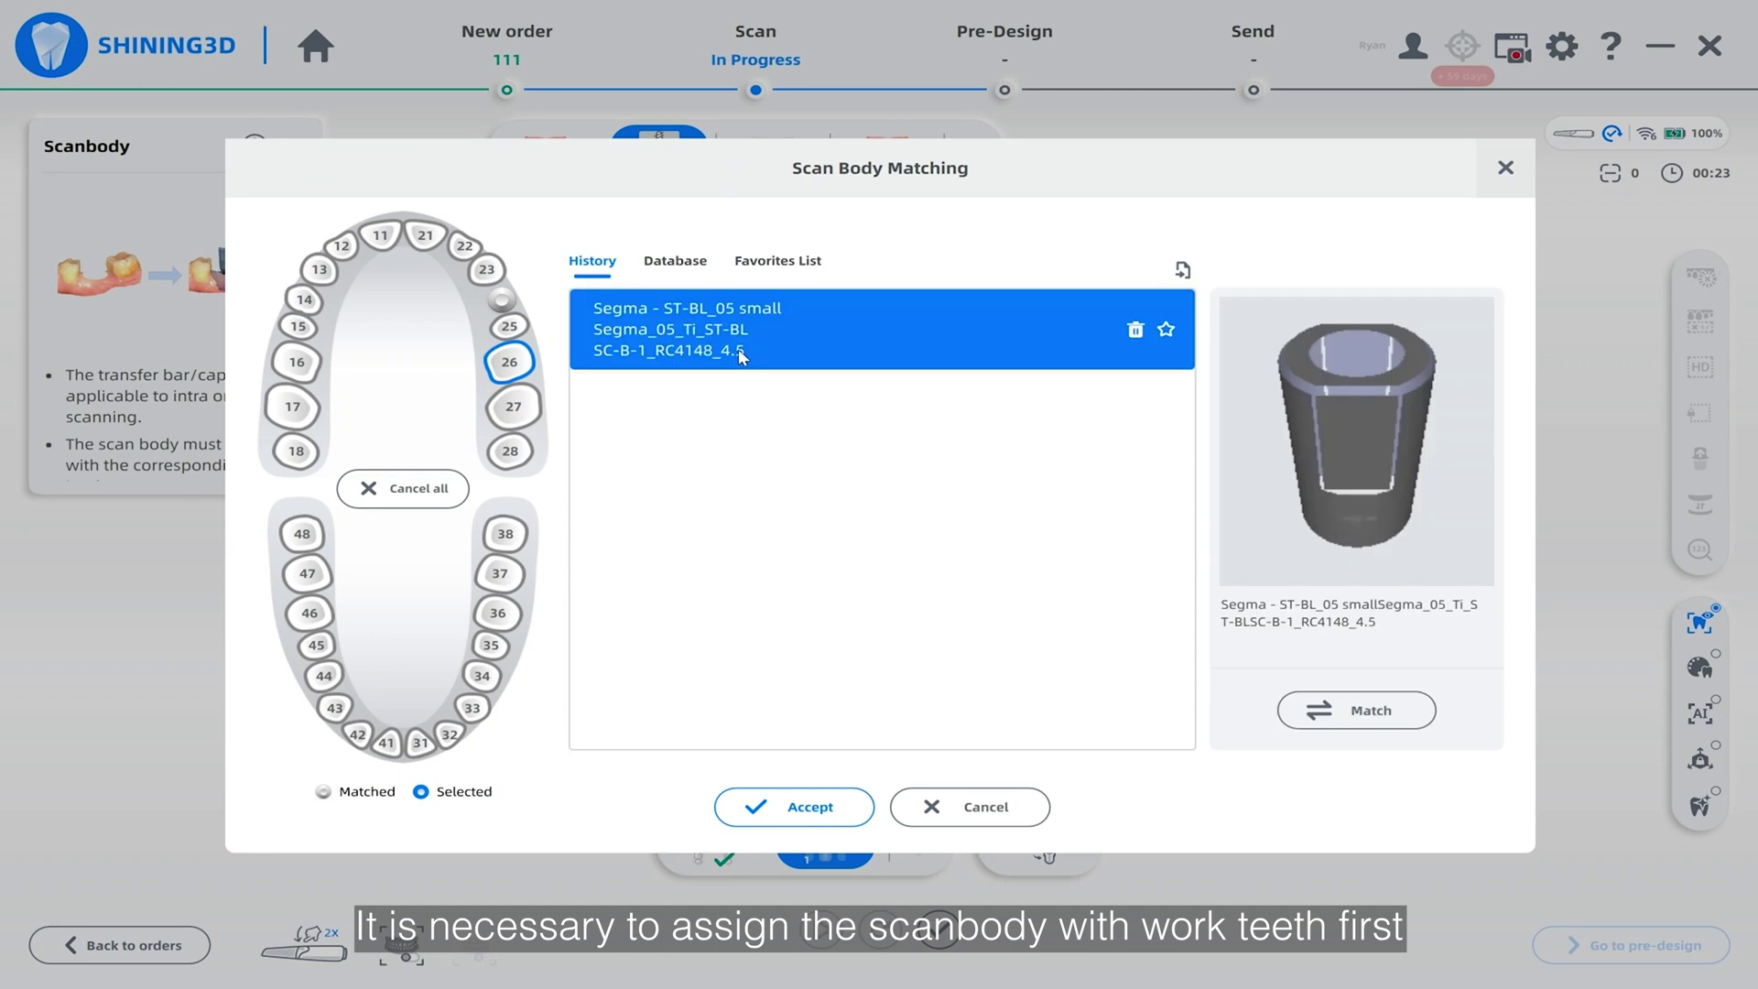
{"action": "left_click", "coordinate": [842, 804]}
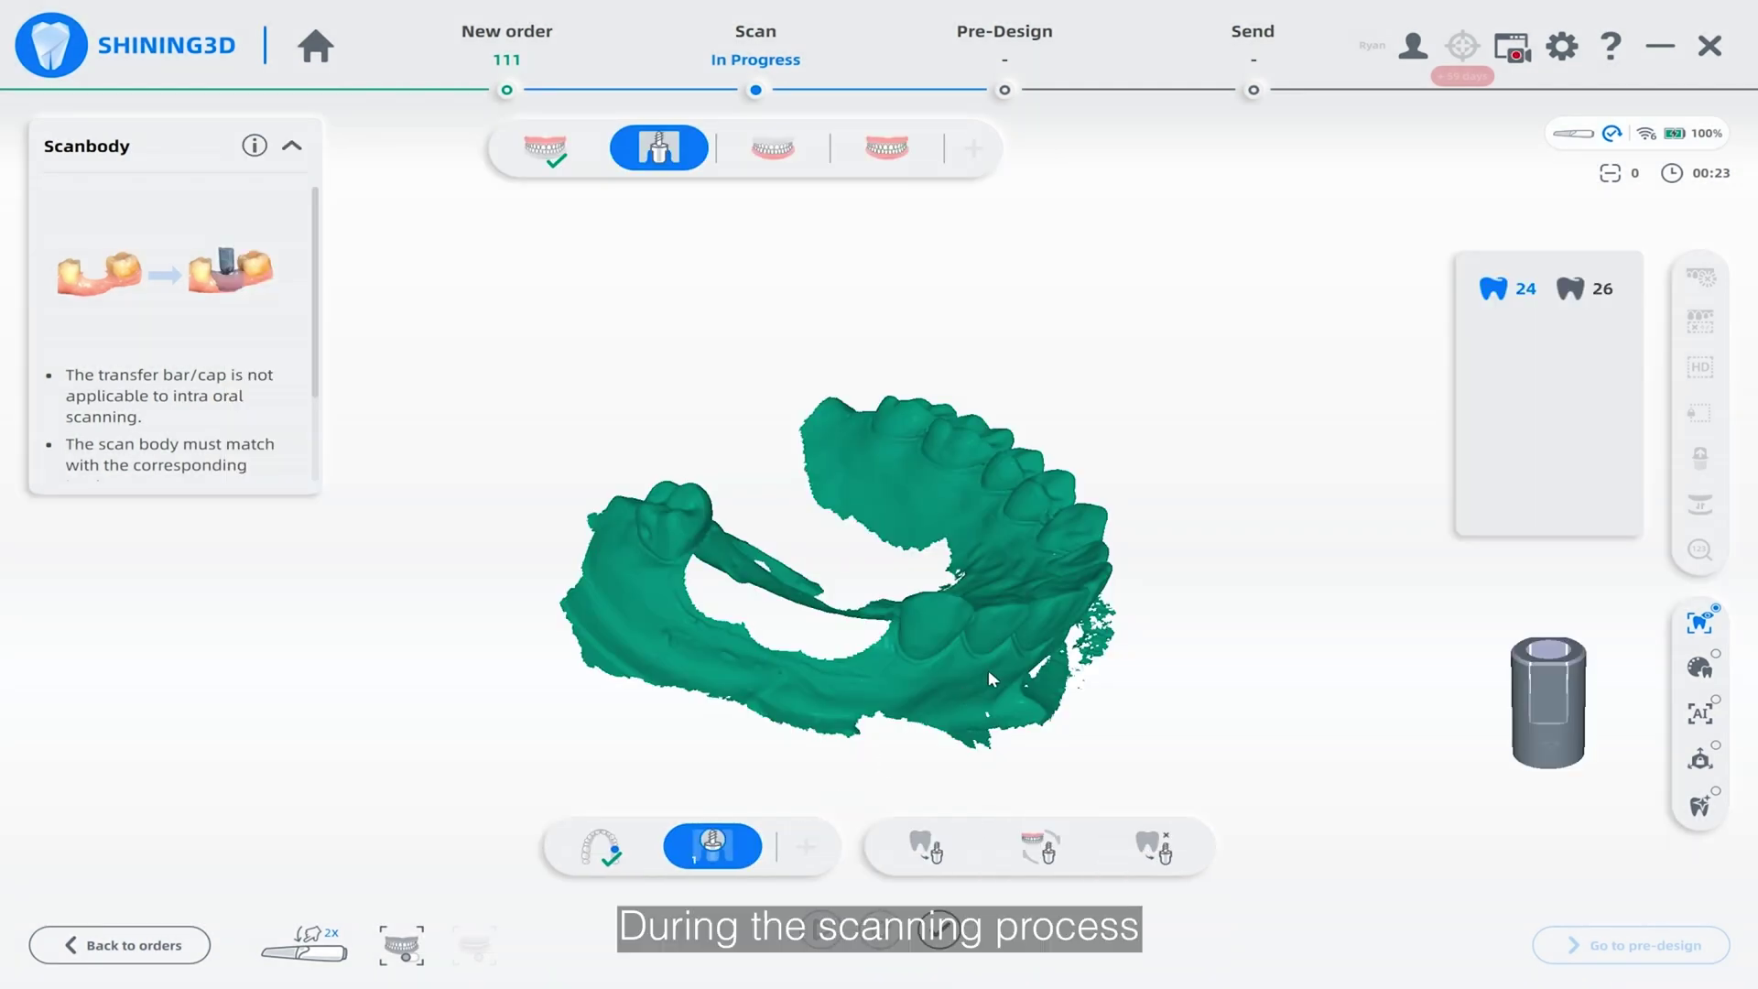